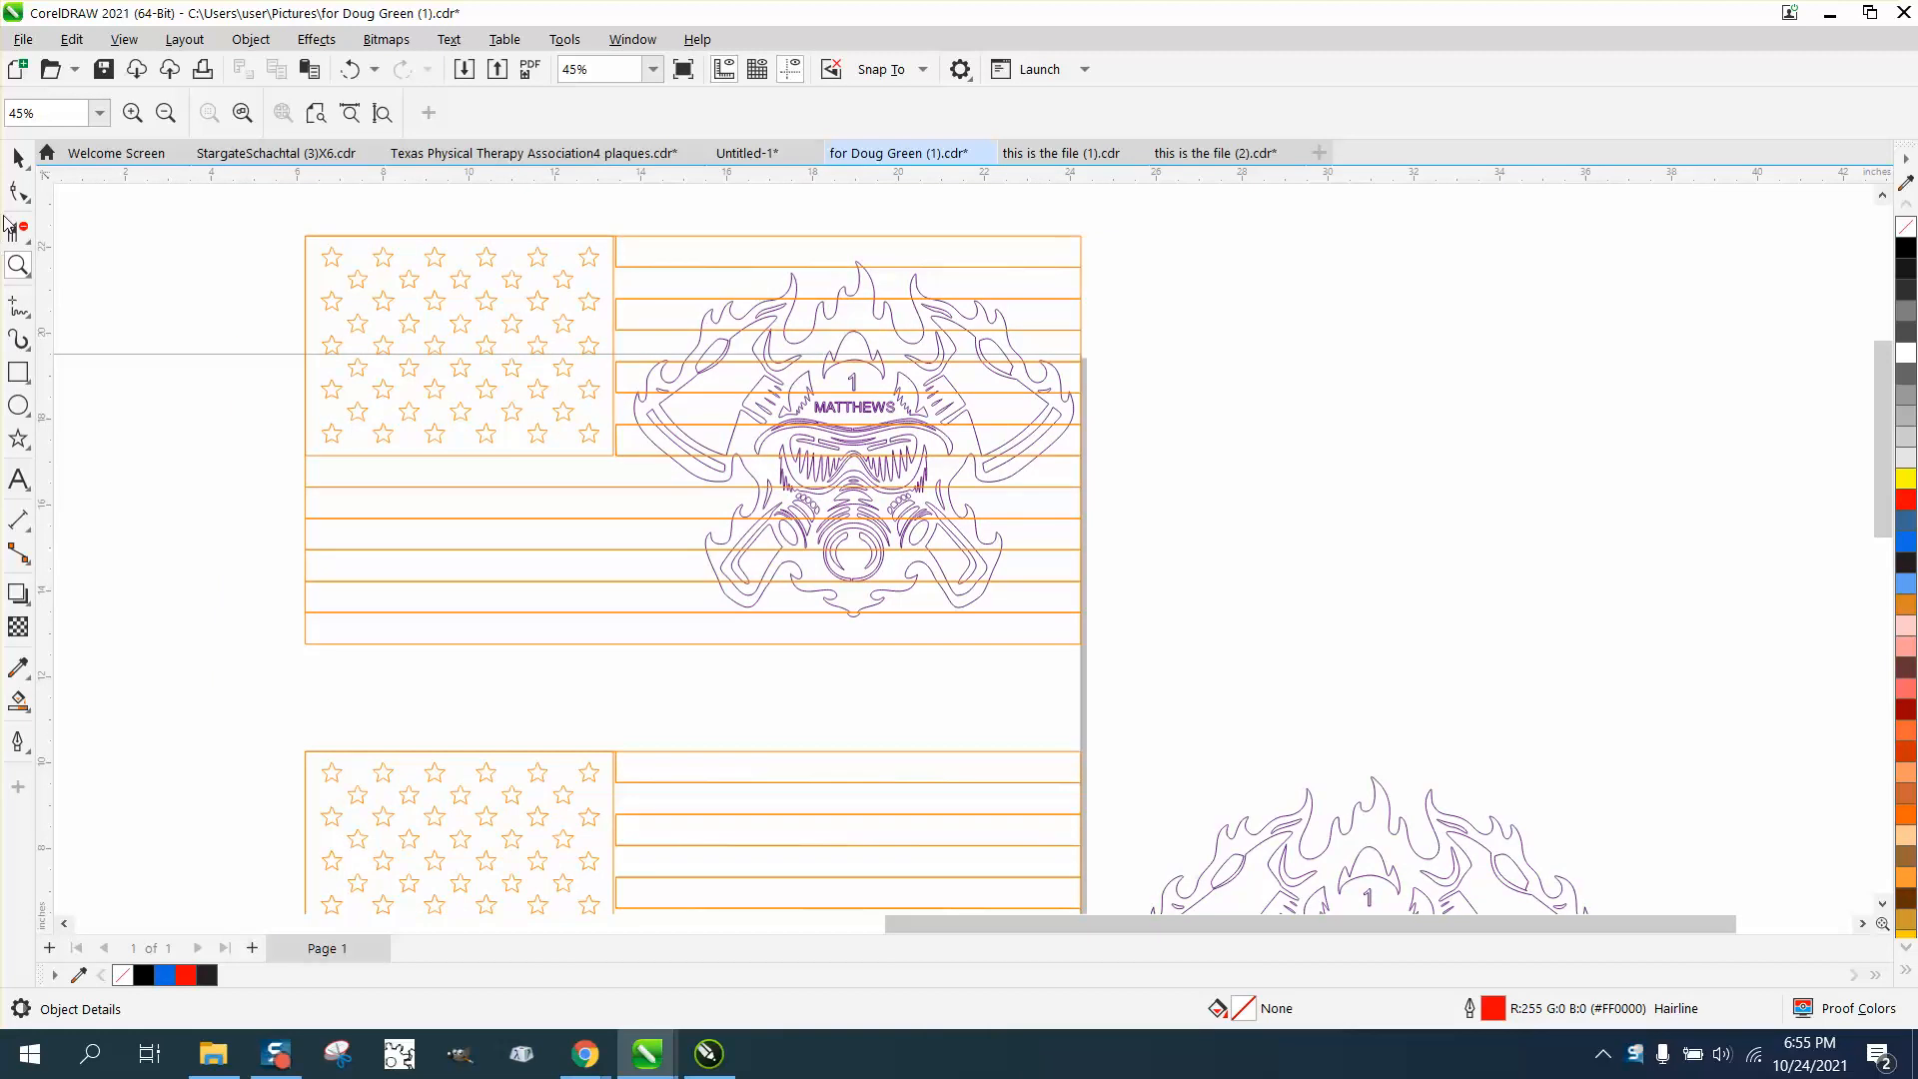
left_click(18, 157)
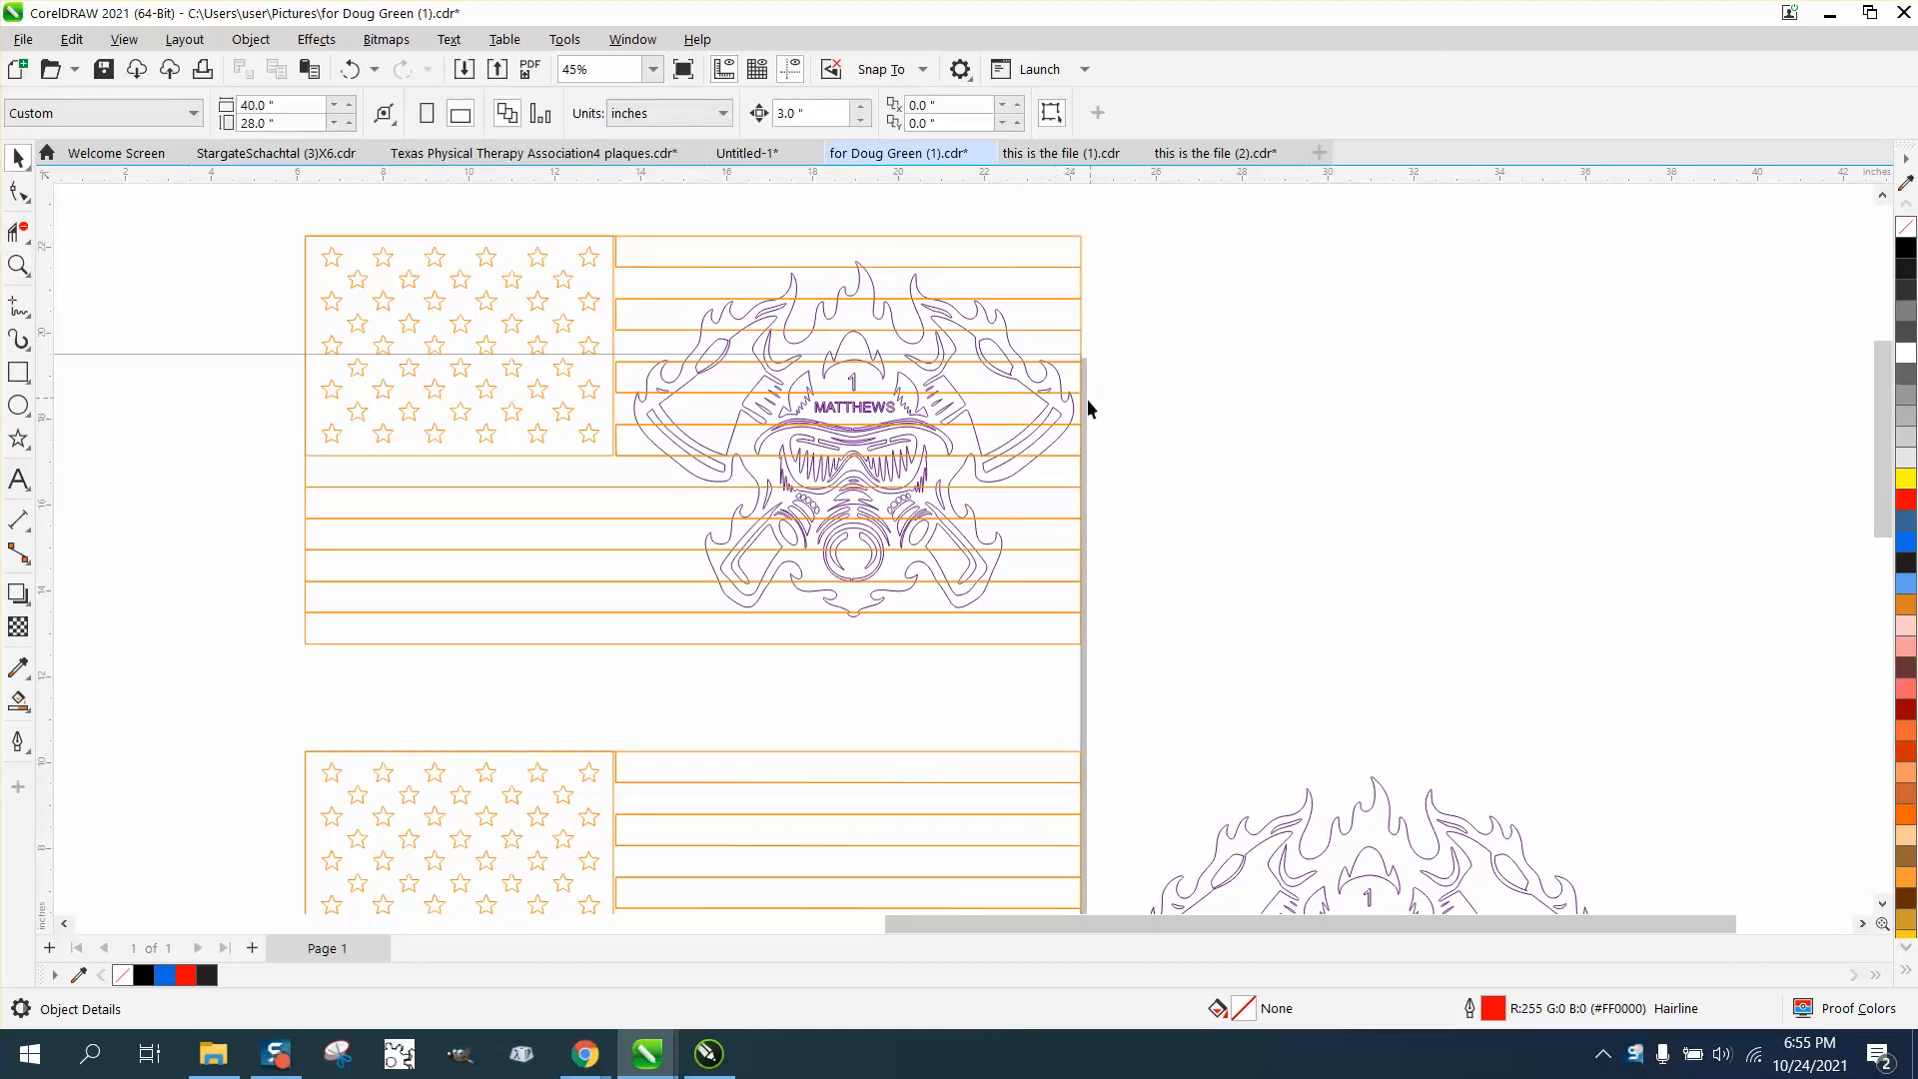
left_click_drag(1077, 417, 1540, 391)
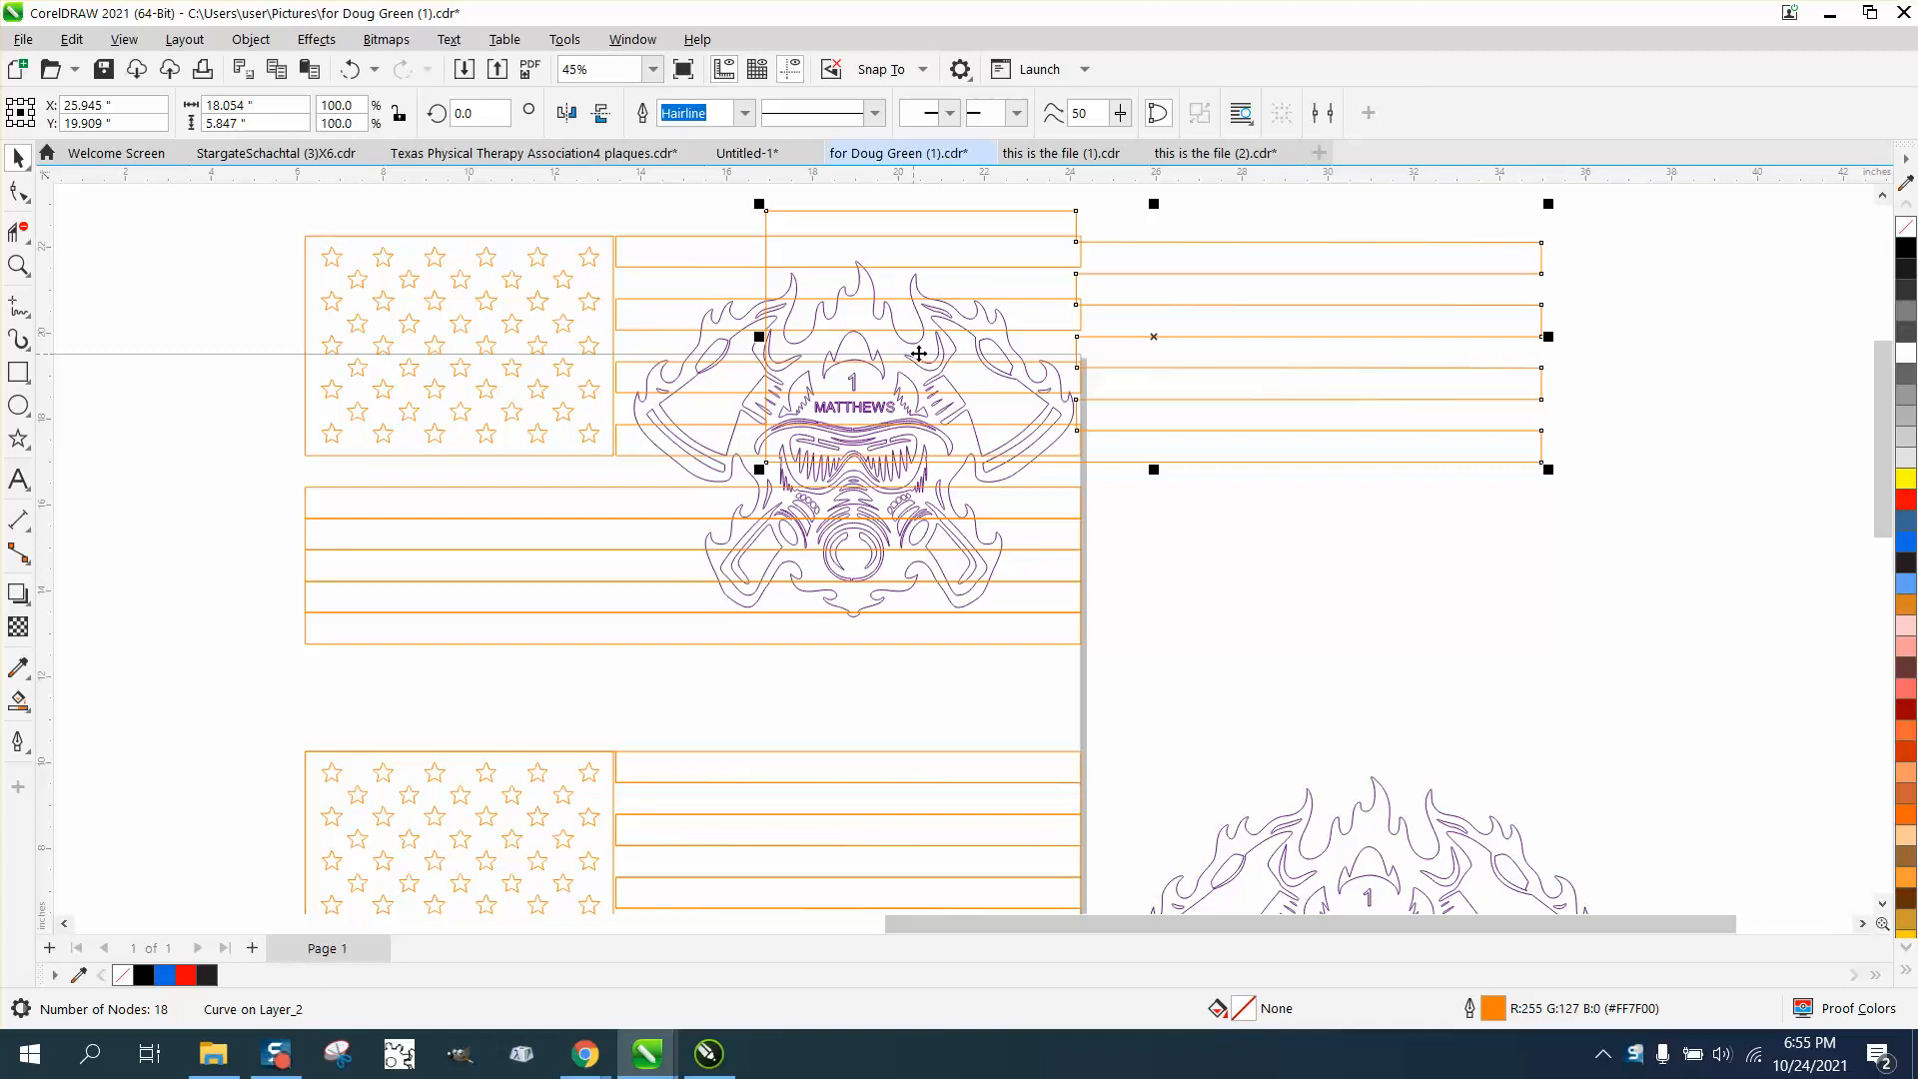
key("Delete")
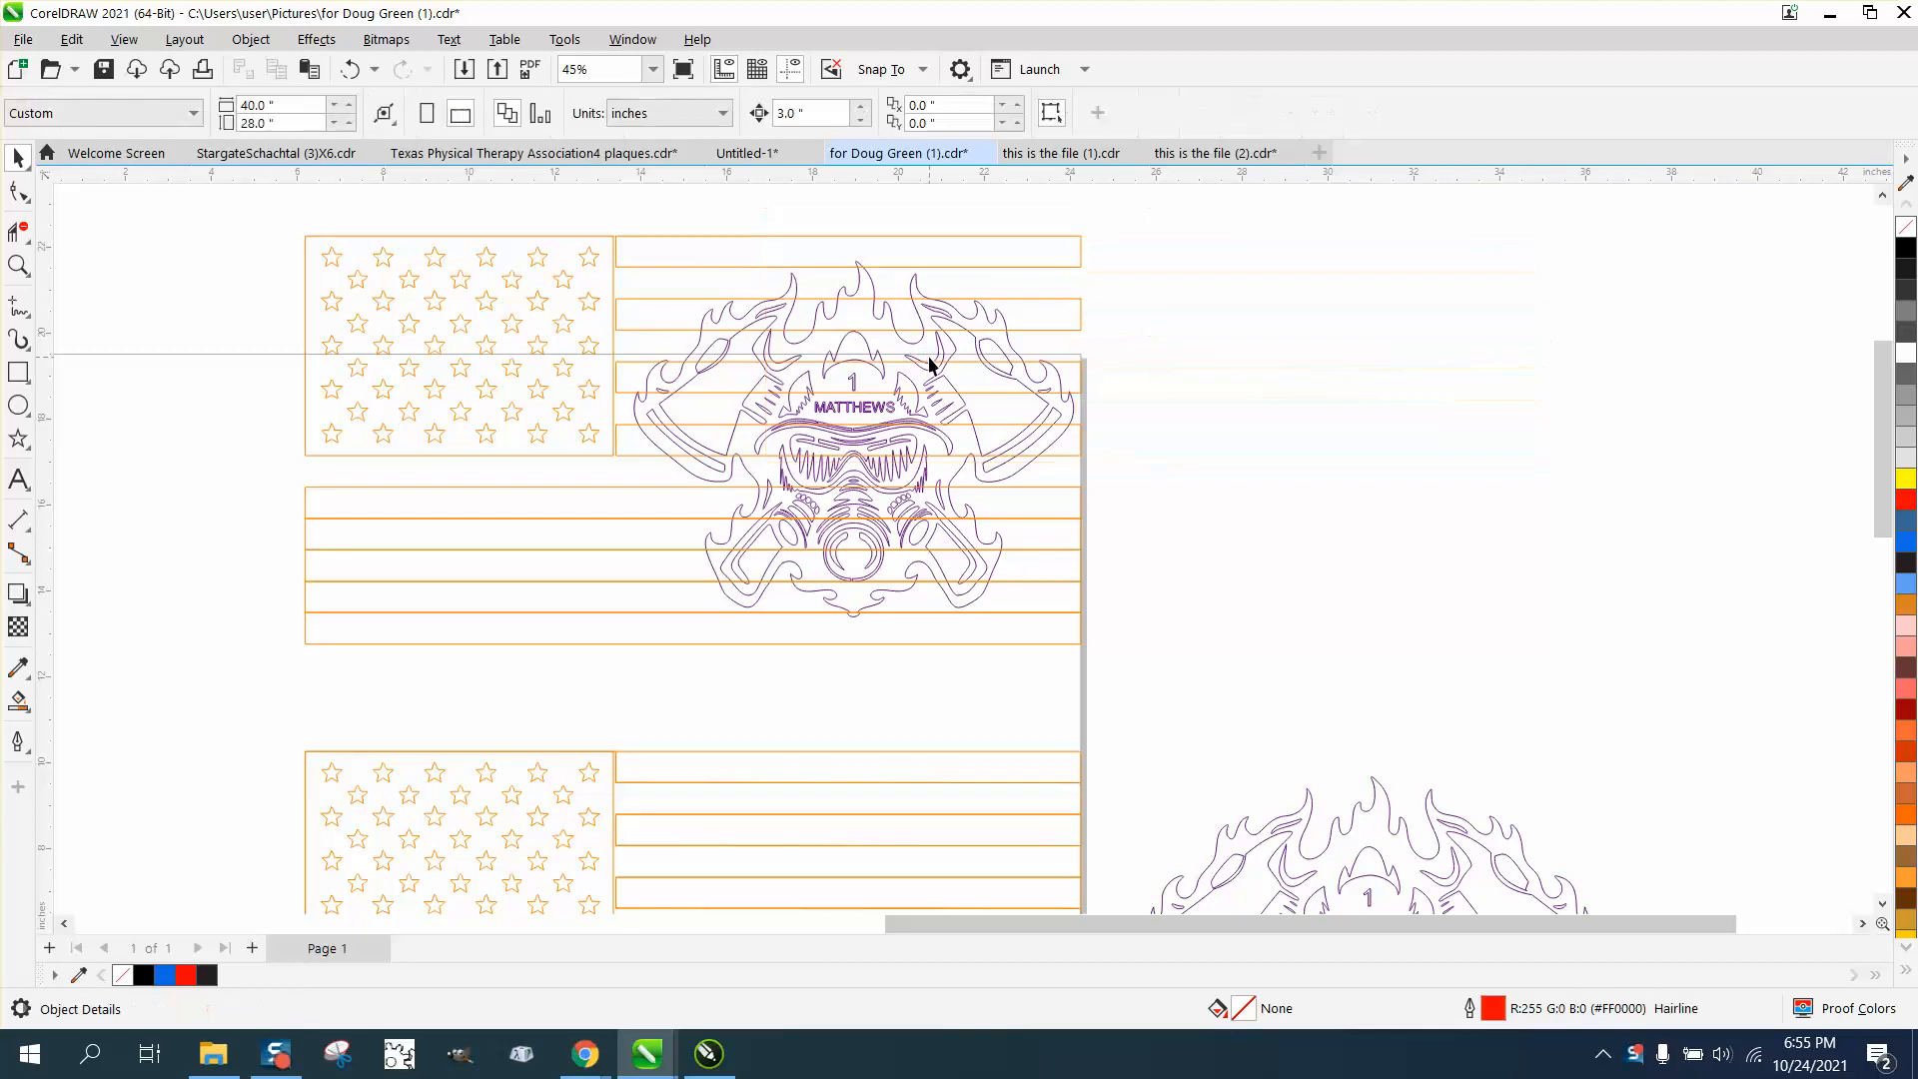
left_click(350, 69)
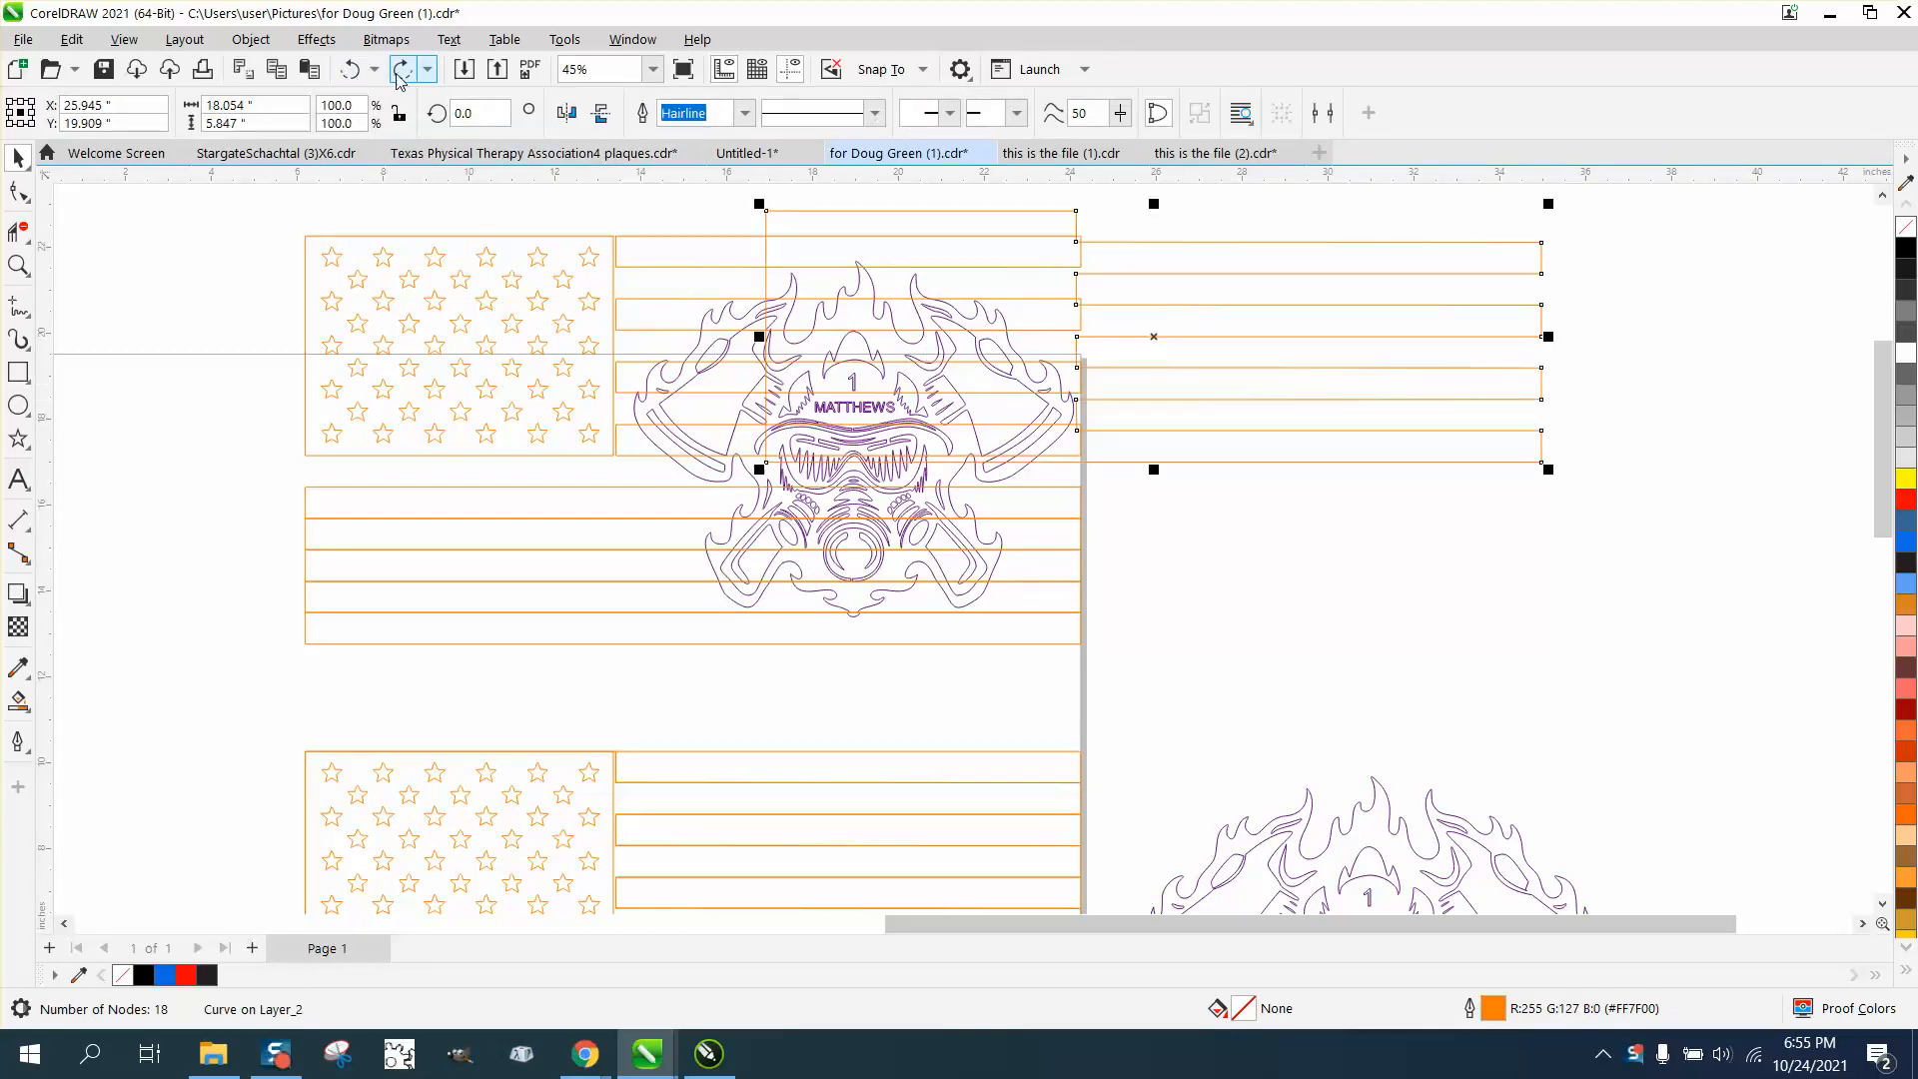
left_click(350, 69)
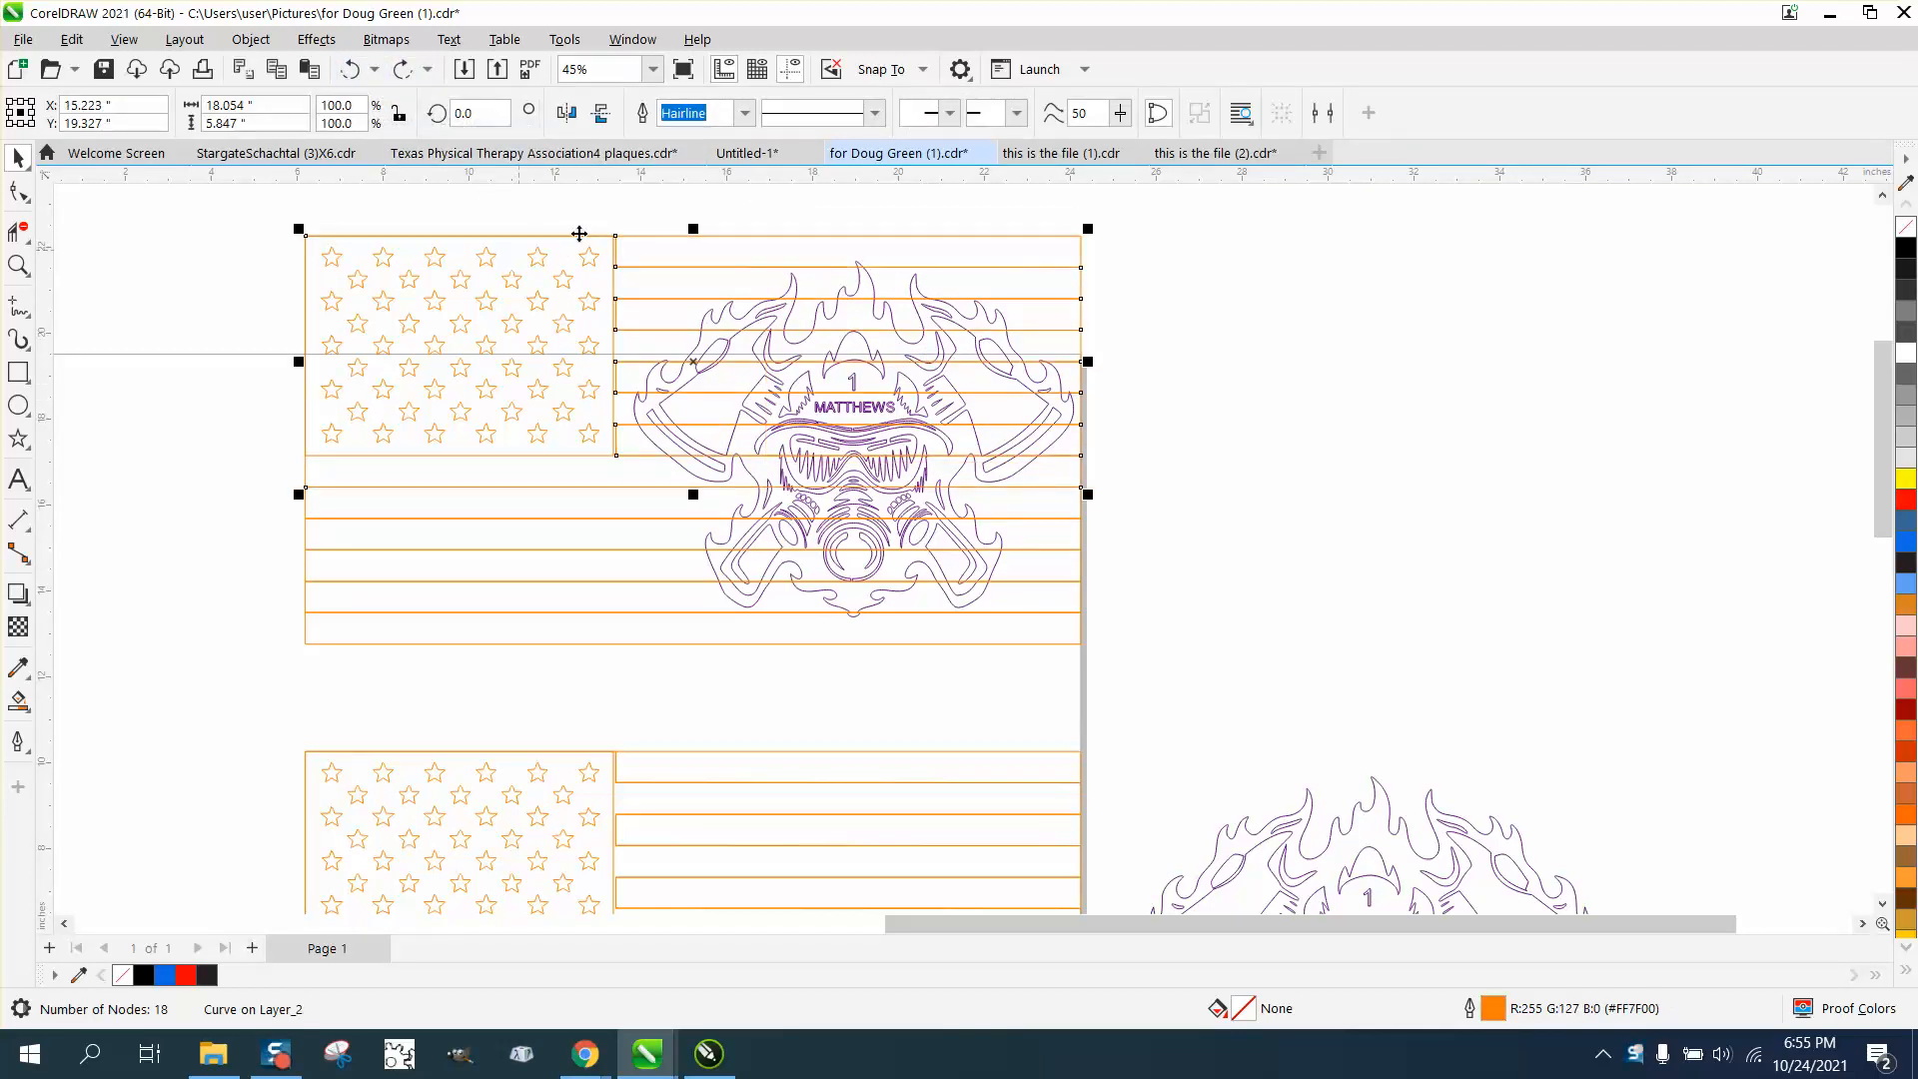
left_click(734, 215)
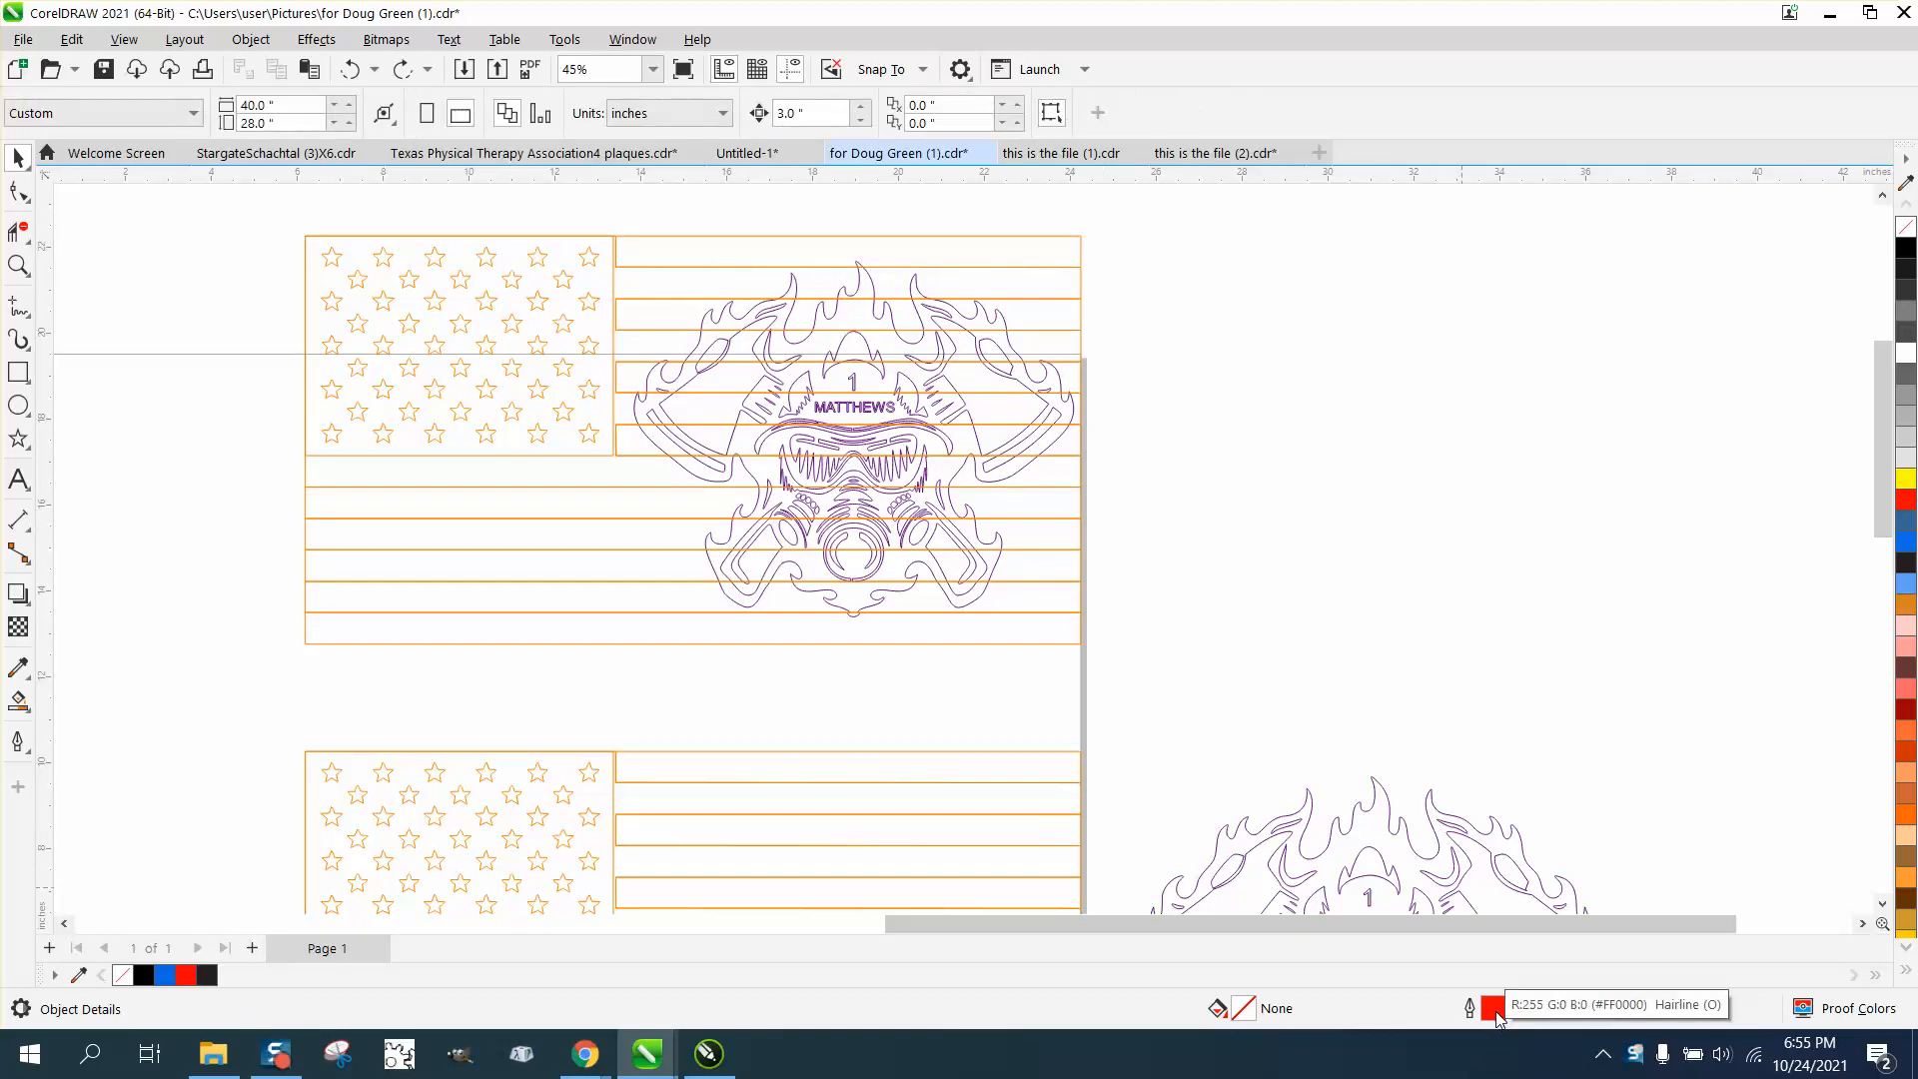
Examine the outline nodes of the first star in the upper flag's top row with the Shape tool.
left_click(18, 265)
left_click_drag(249, 233, 914, 544)
left_click(17, 157)
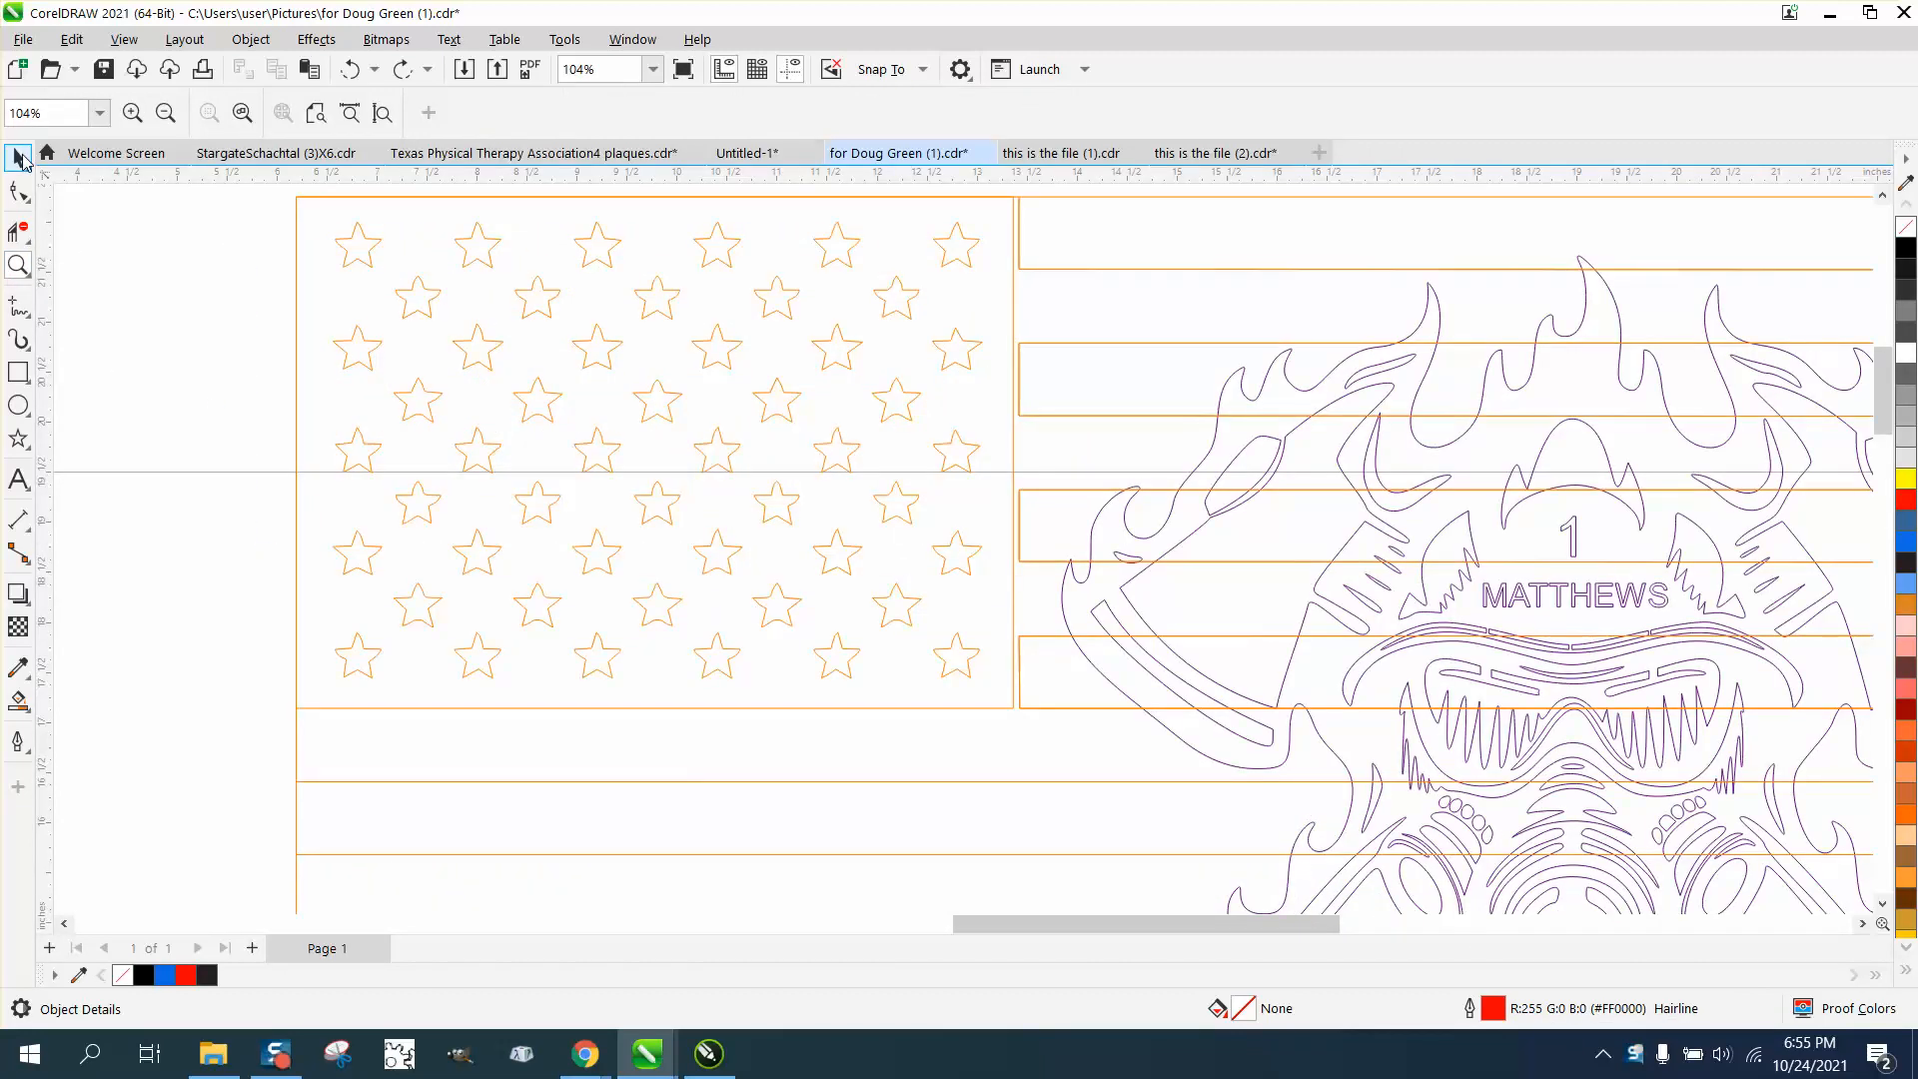
left_click(348, 267)
key("z")
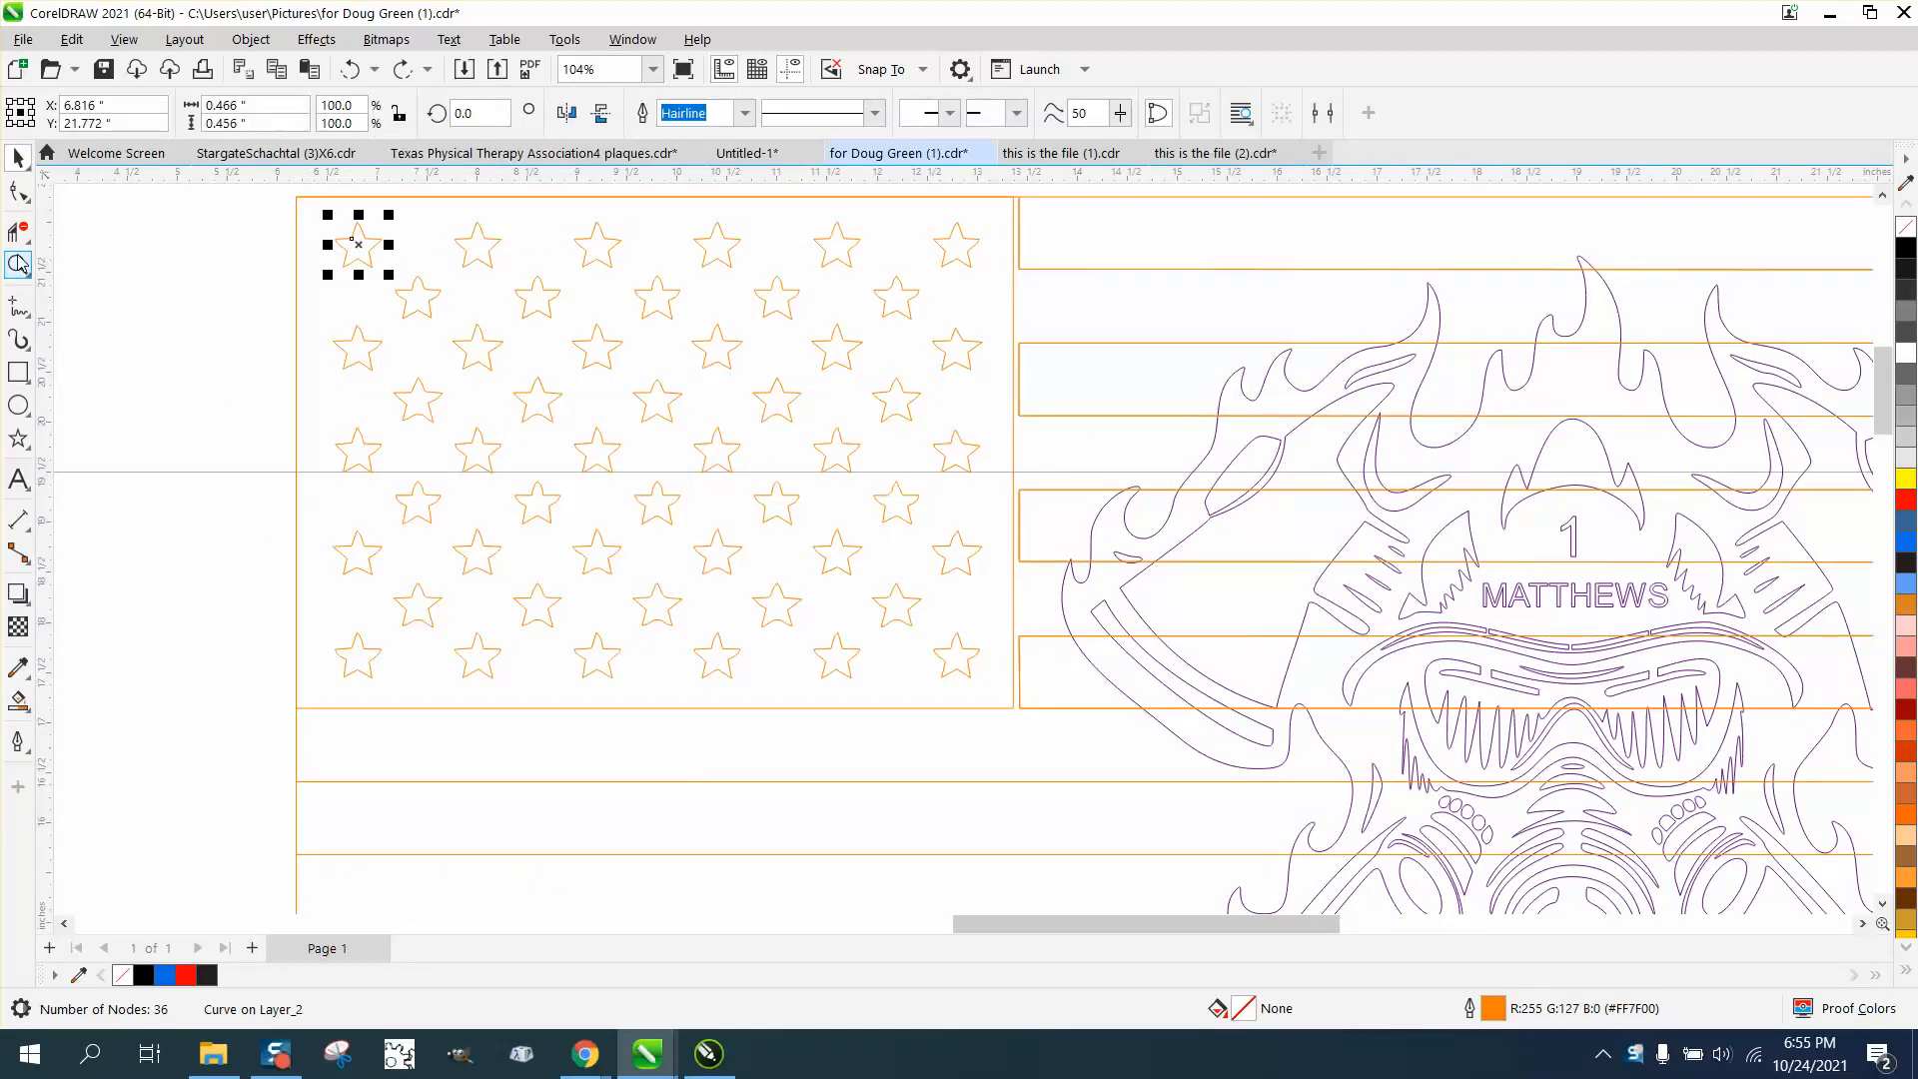
left_click_drag(387, 268, 493, 307)
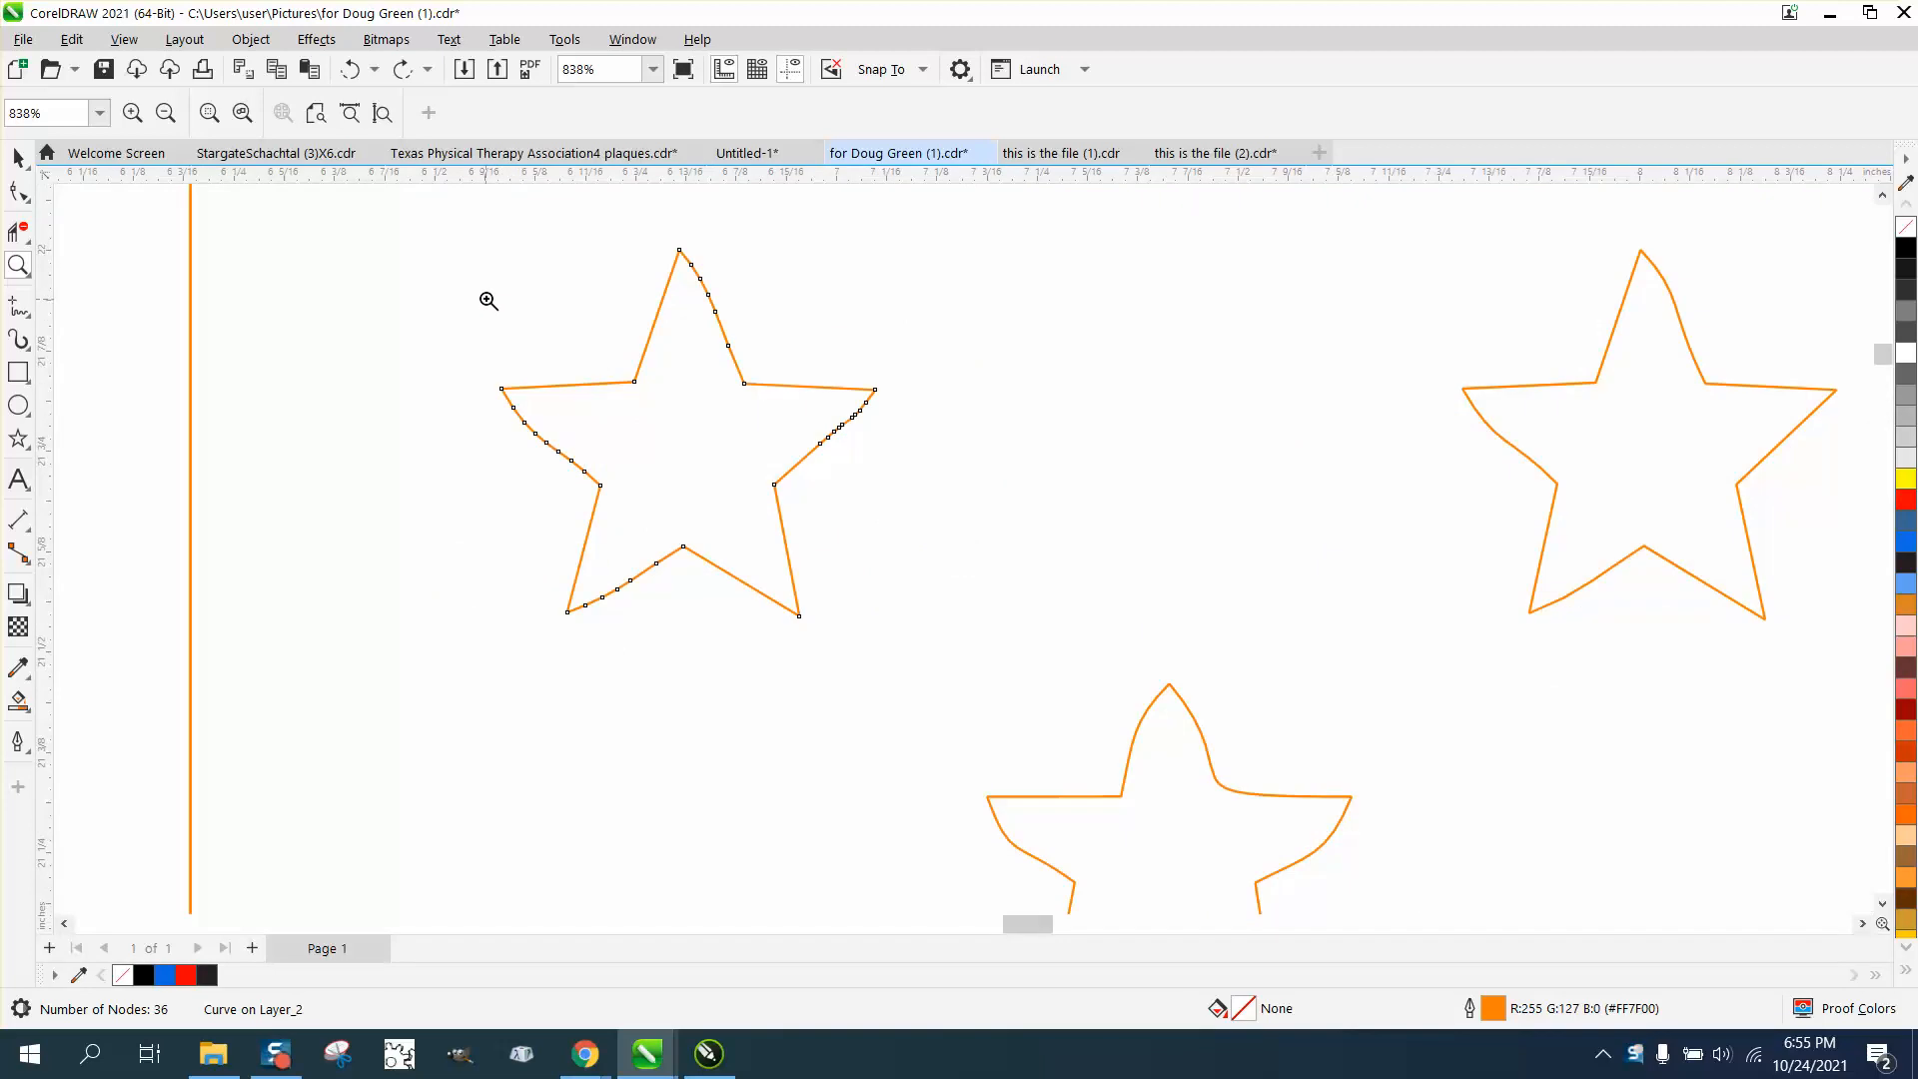
left_click(20, 191)
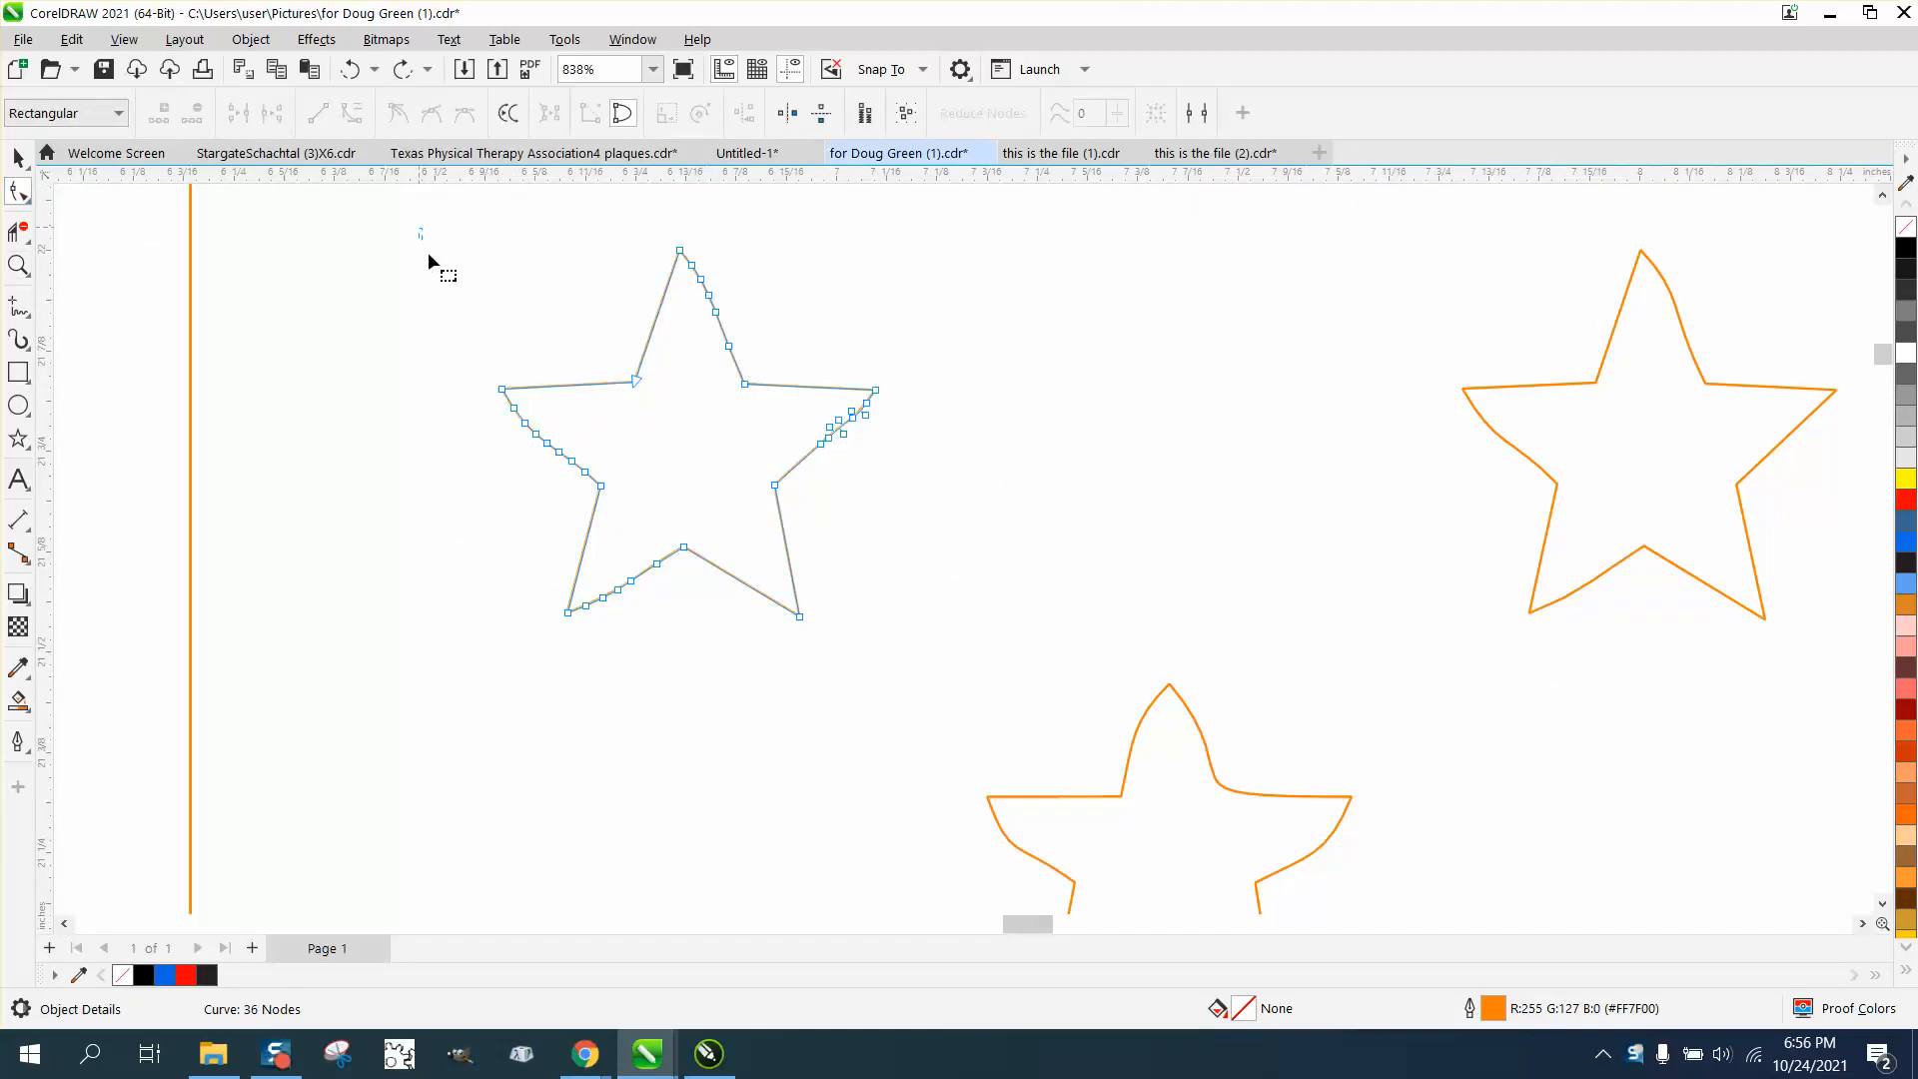
left_click_drag(428, 256, 1028, 695)
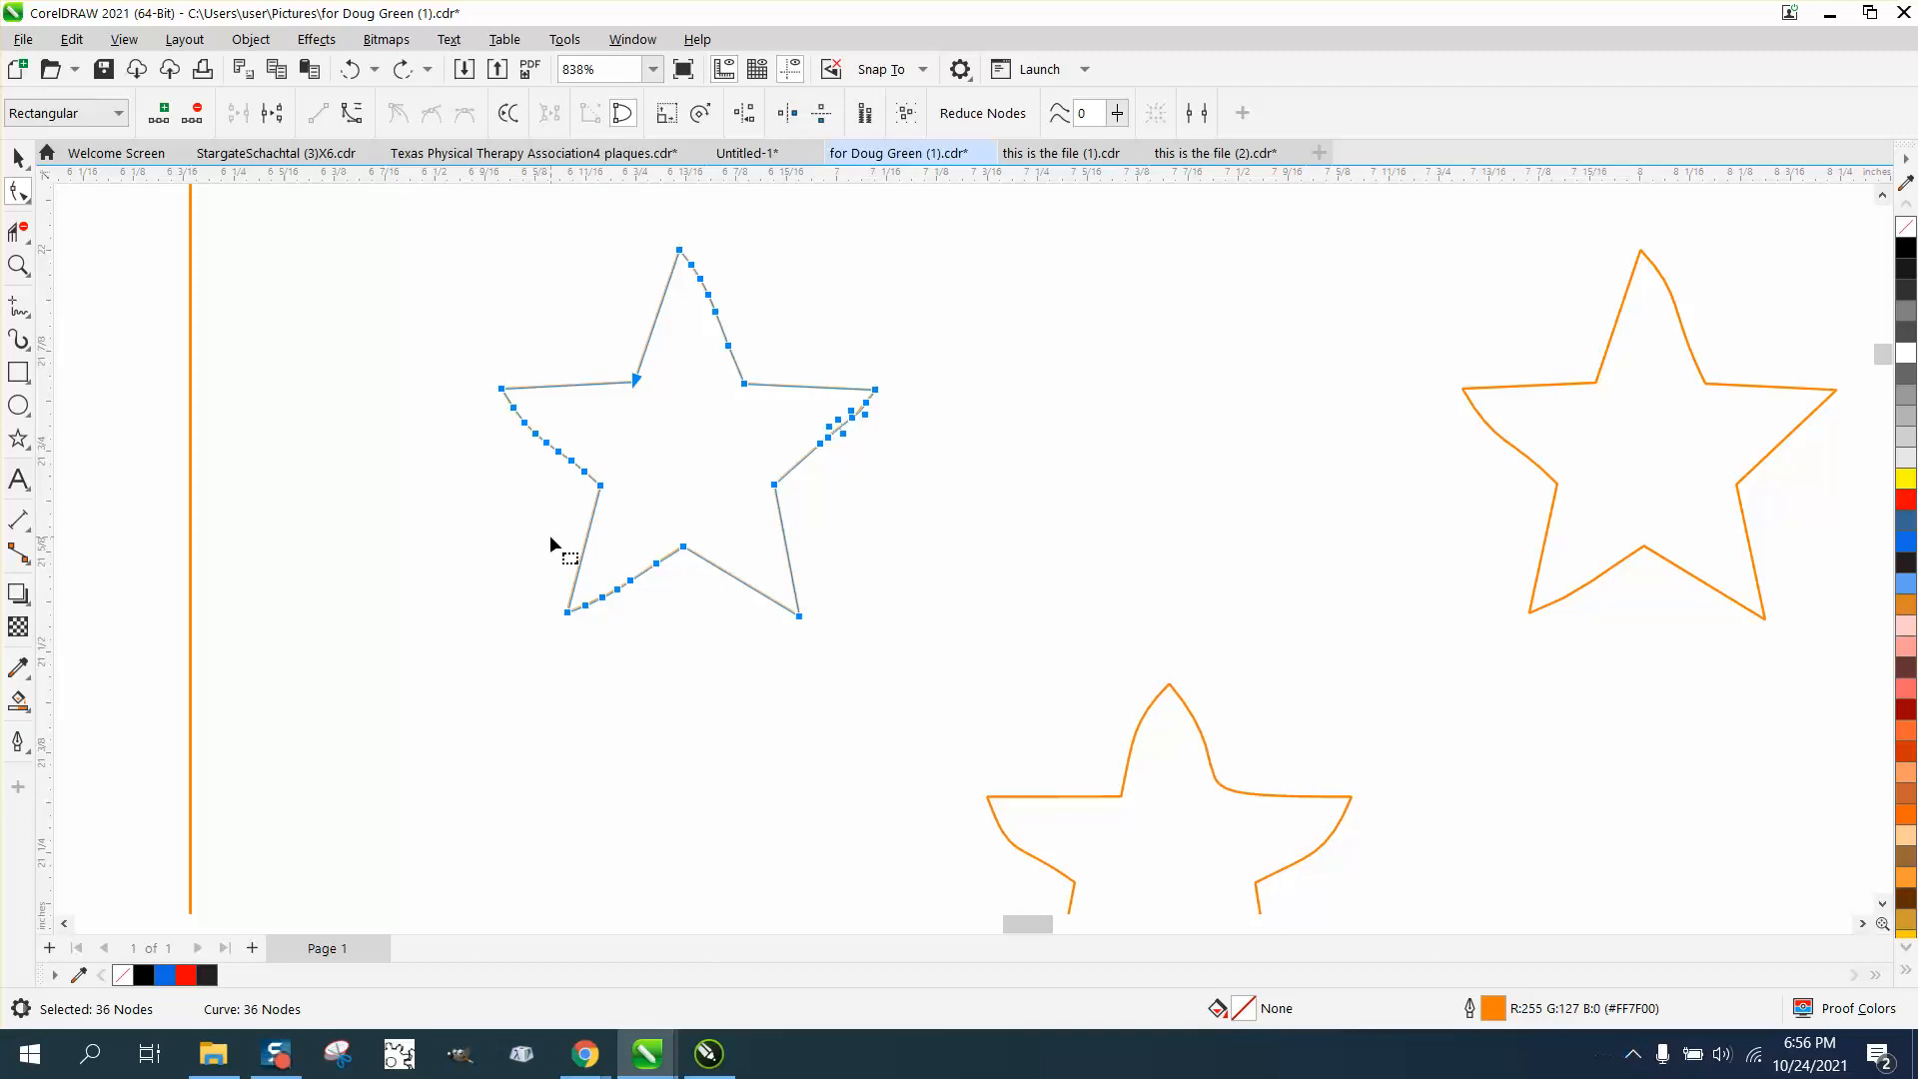
scroll(931, 664, "down", 2)
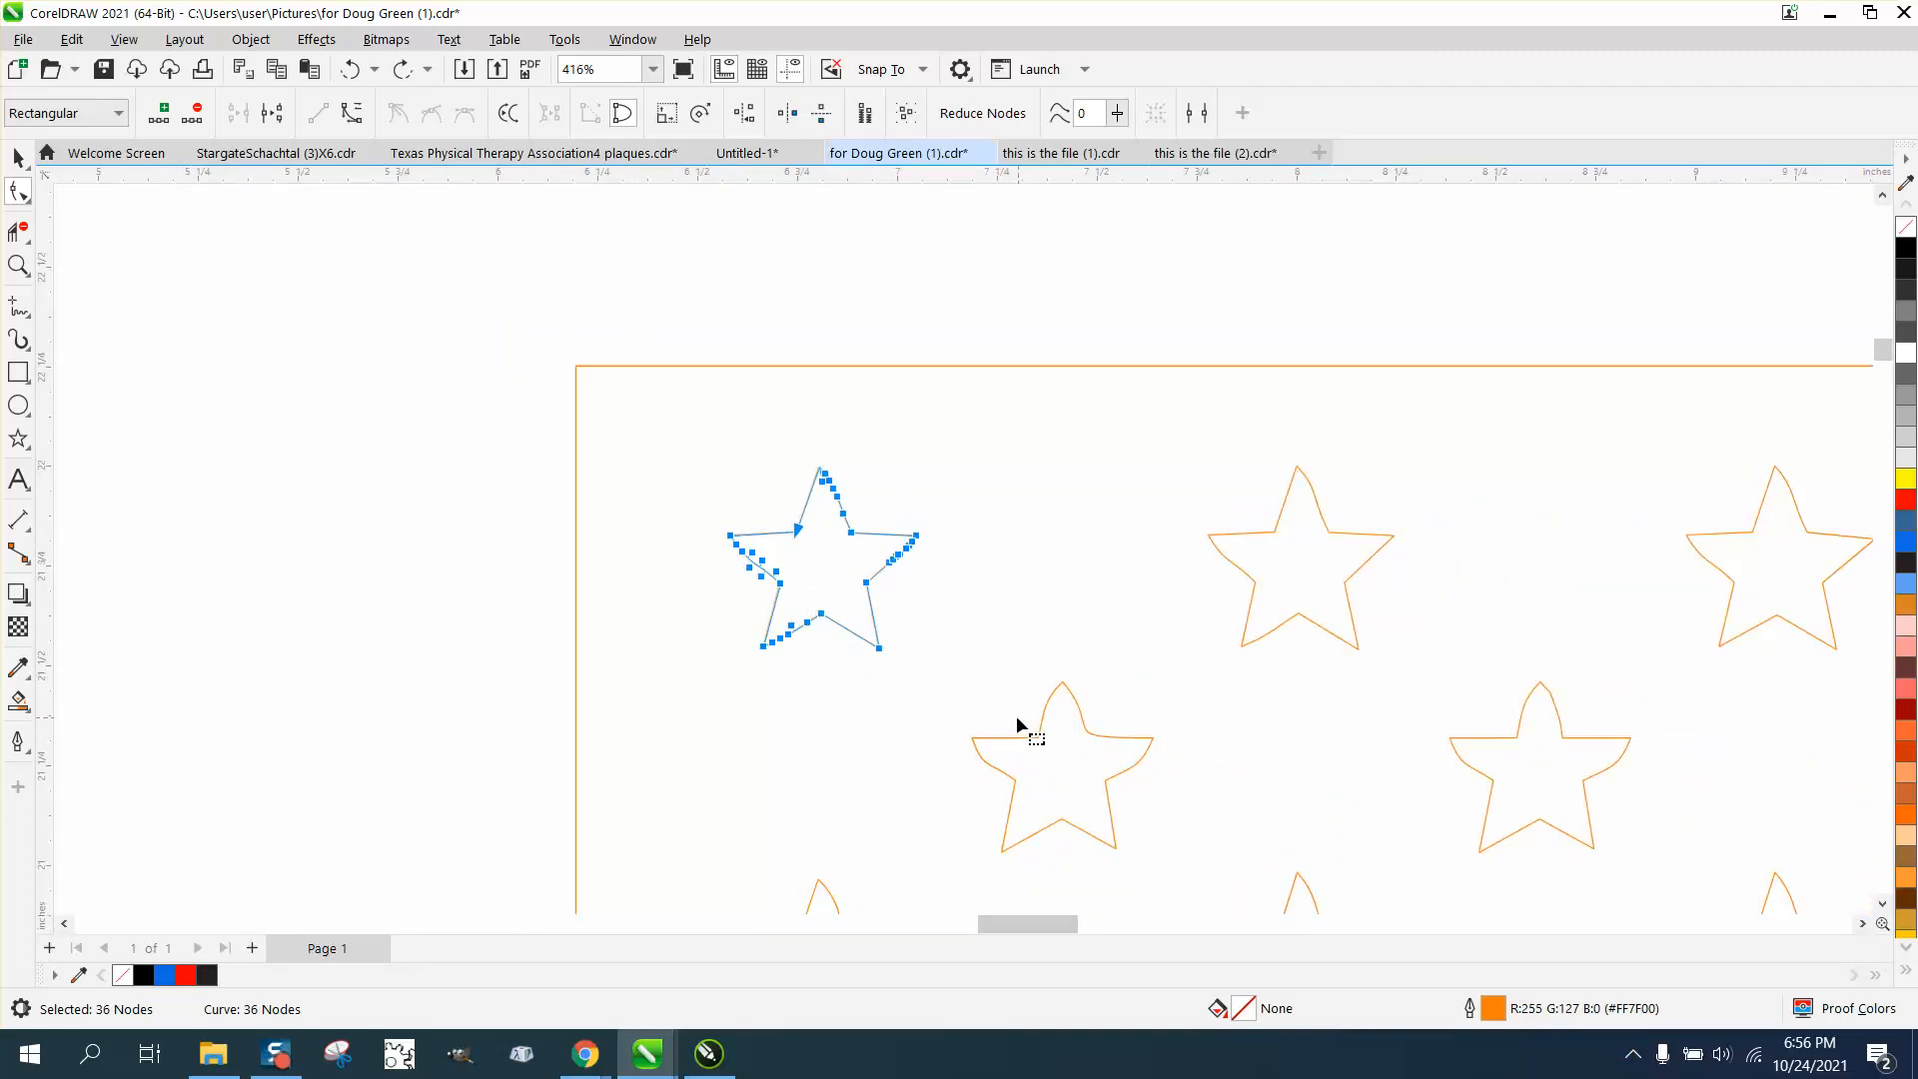
Select all the orange stars in the upper flag's star field and group them.
left_click(18, 158)
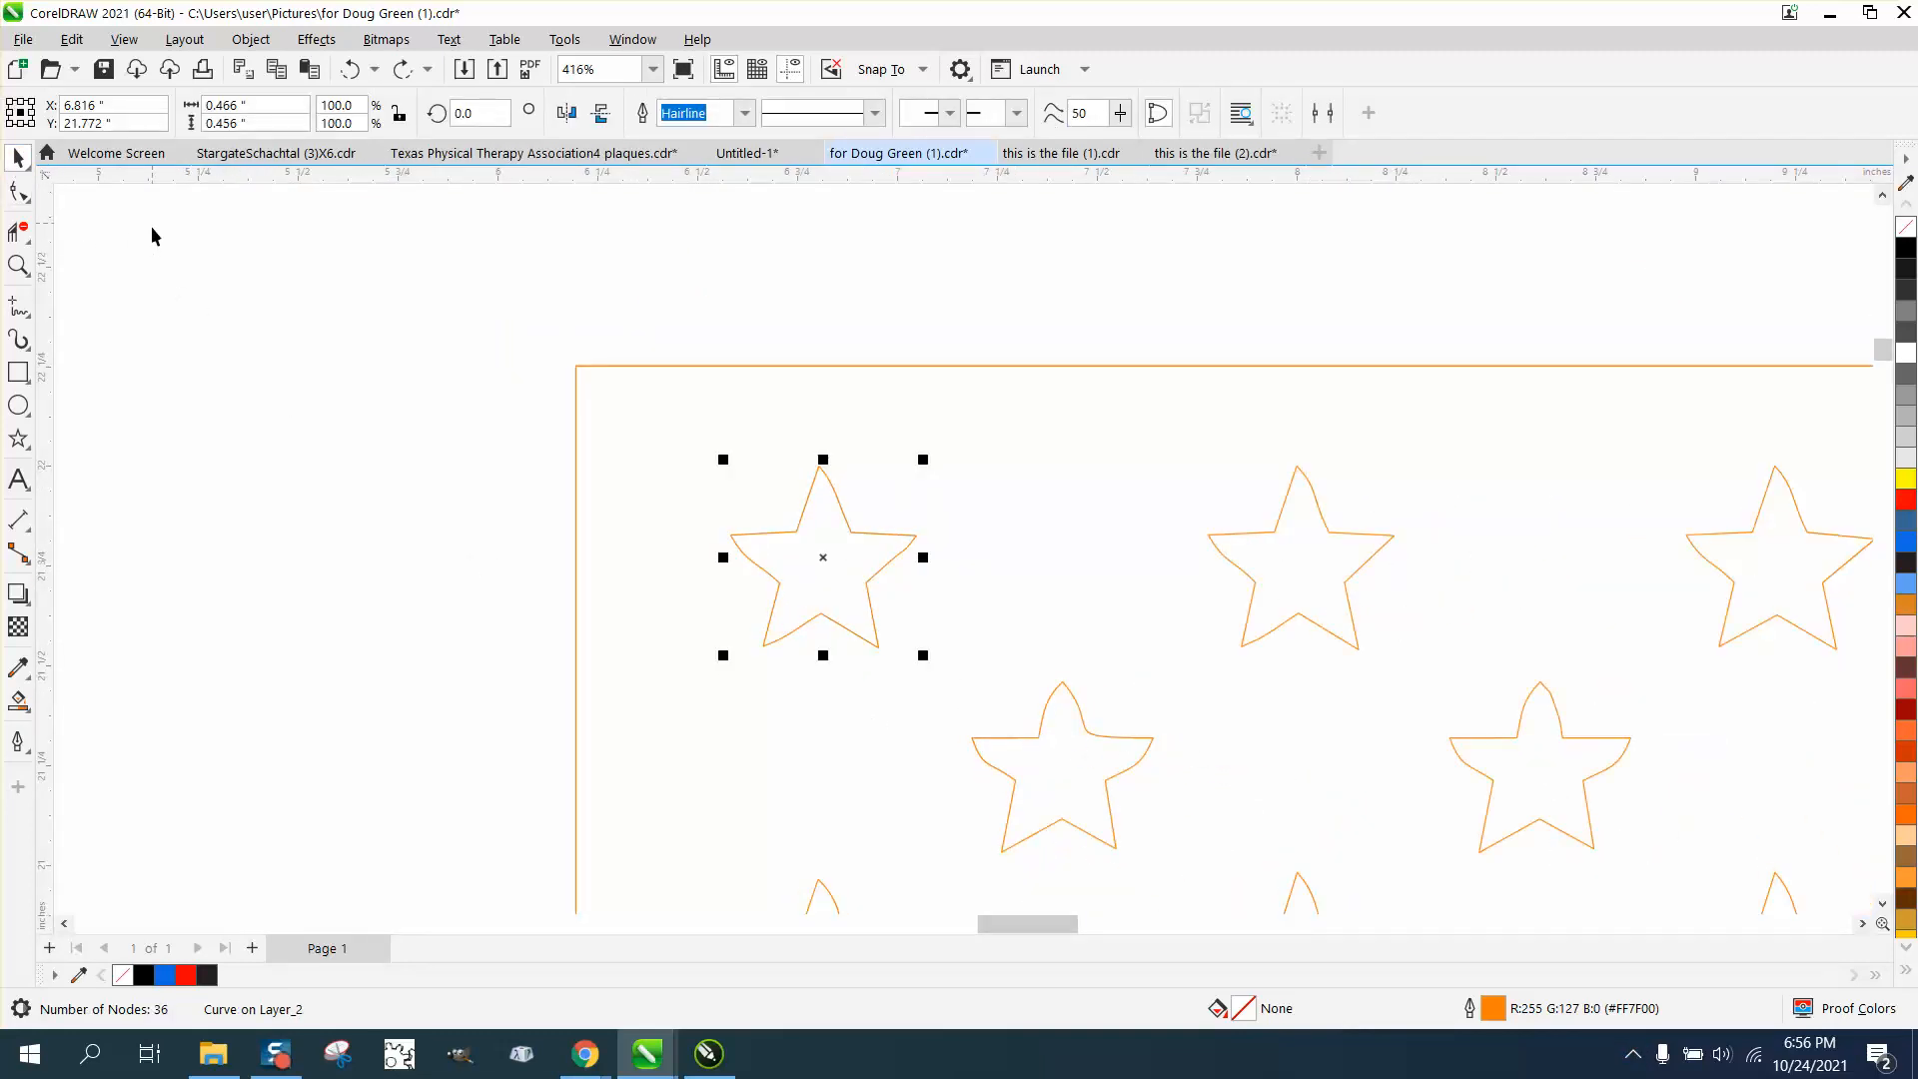
scroll(218, 237, "down", 3)
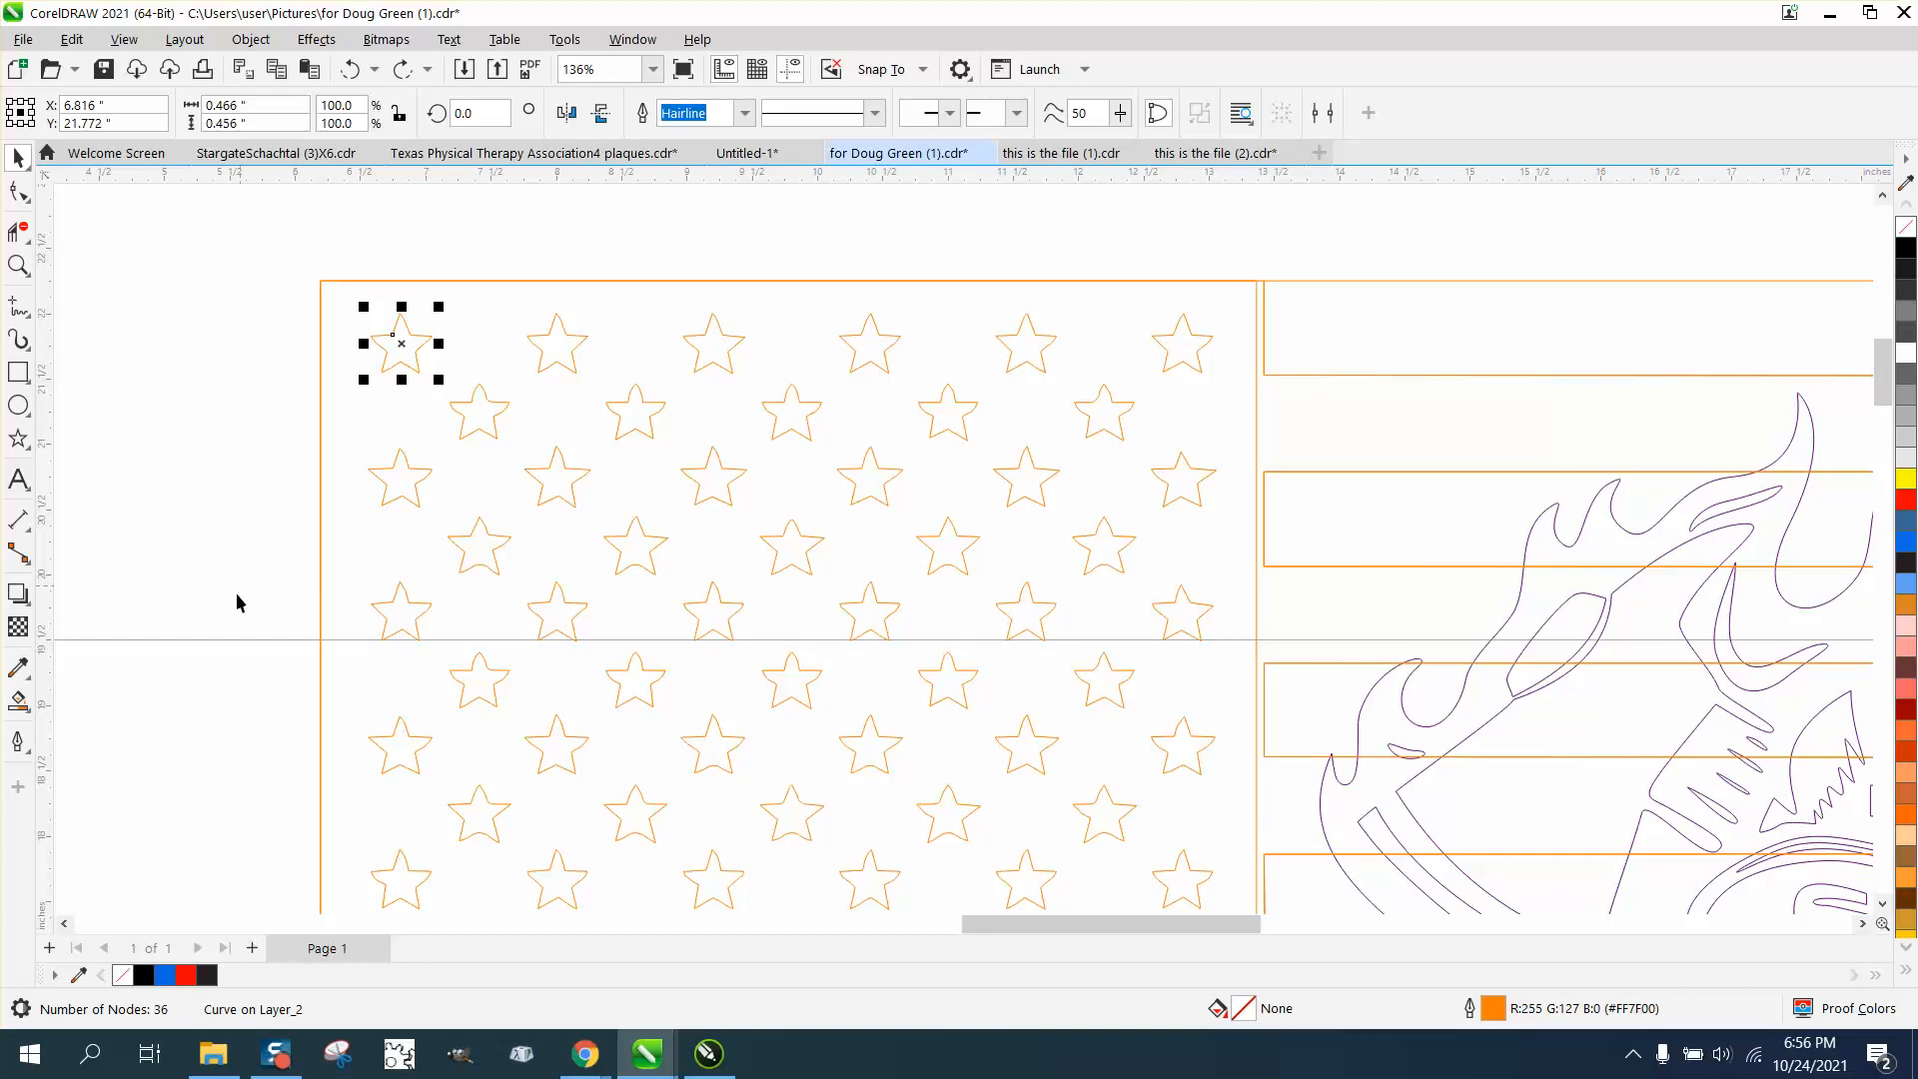
scroll(258, 617, "down", 1)
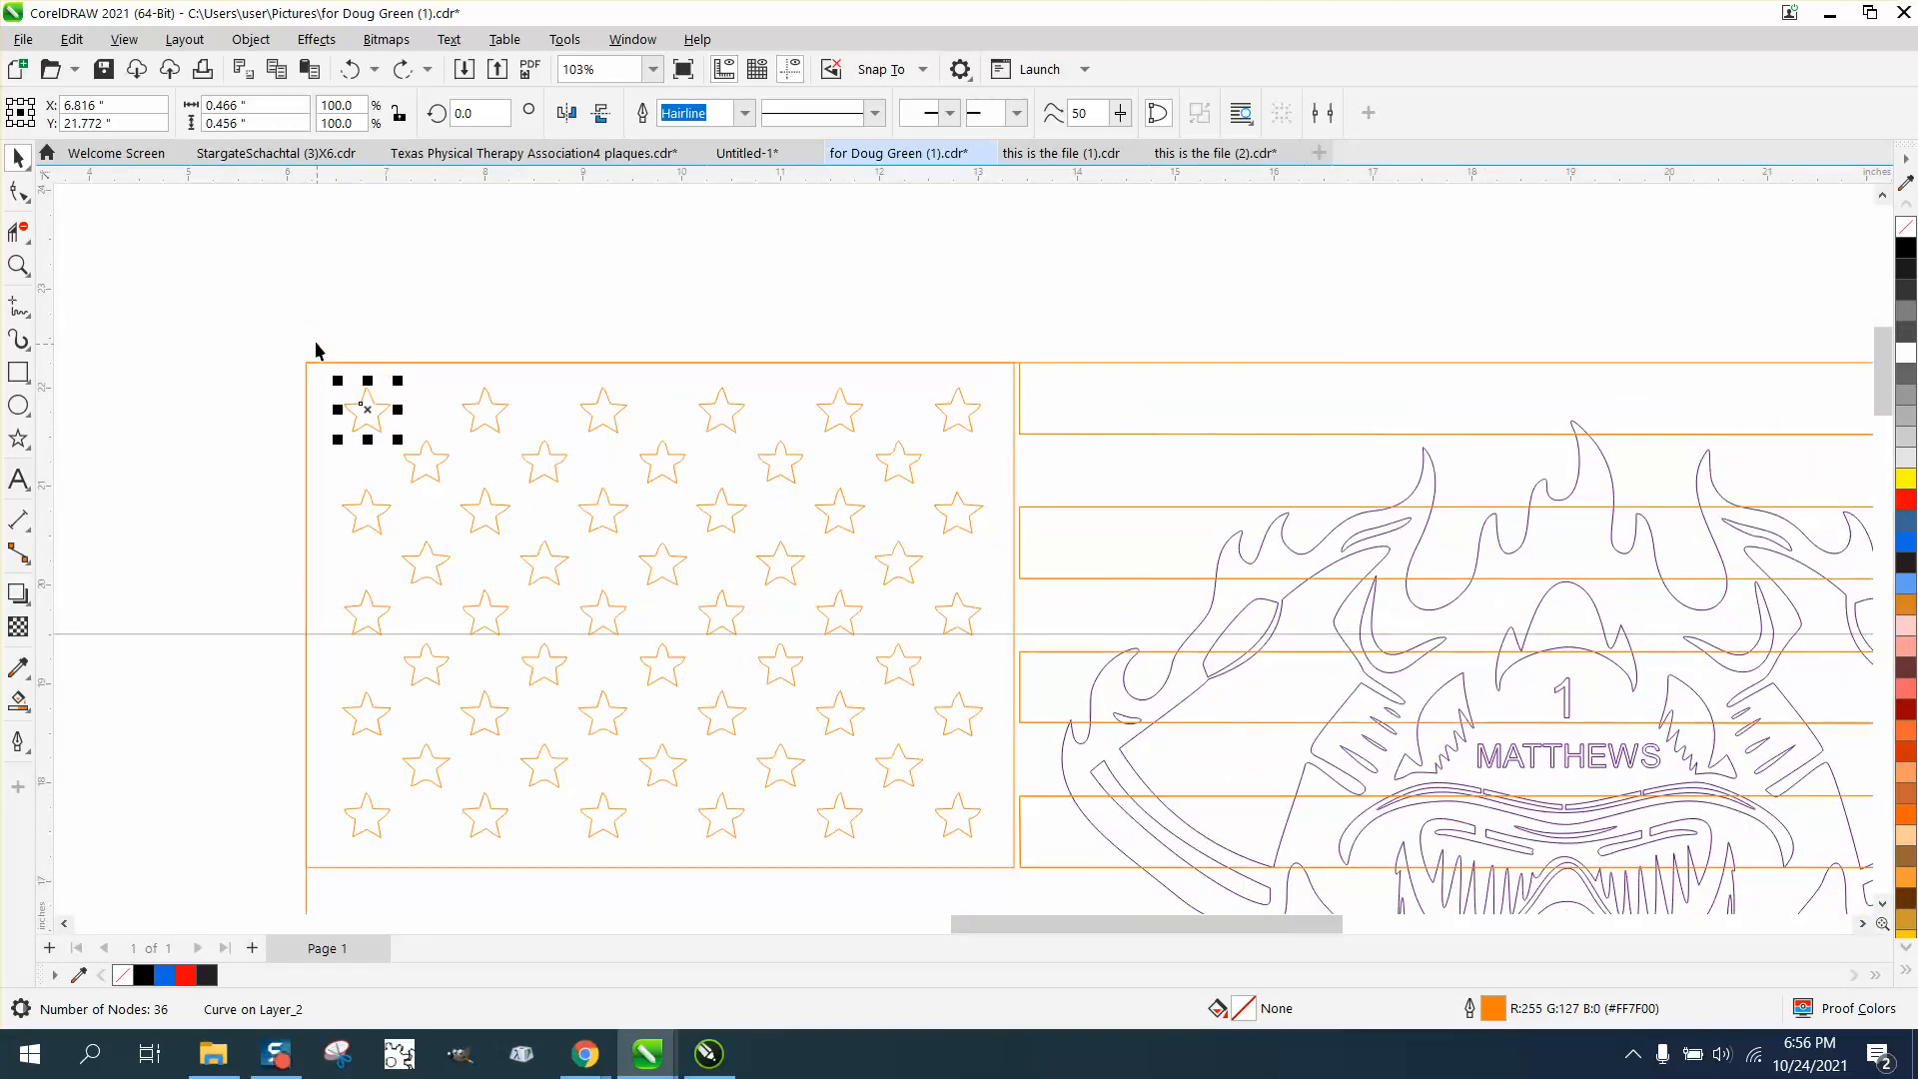
left_click_drag(315, 339, 372, 767)
left_click_drag(836, 857, 1013, 849)
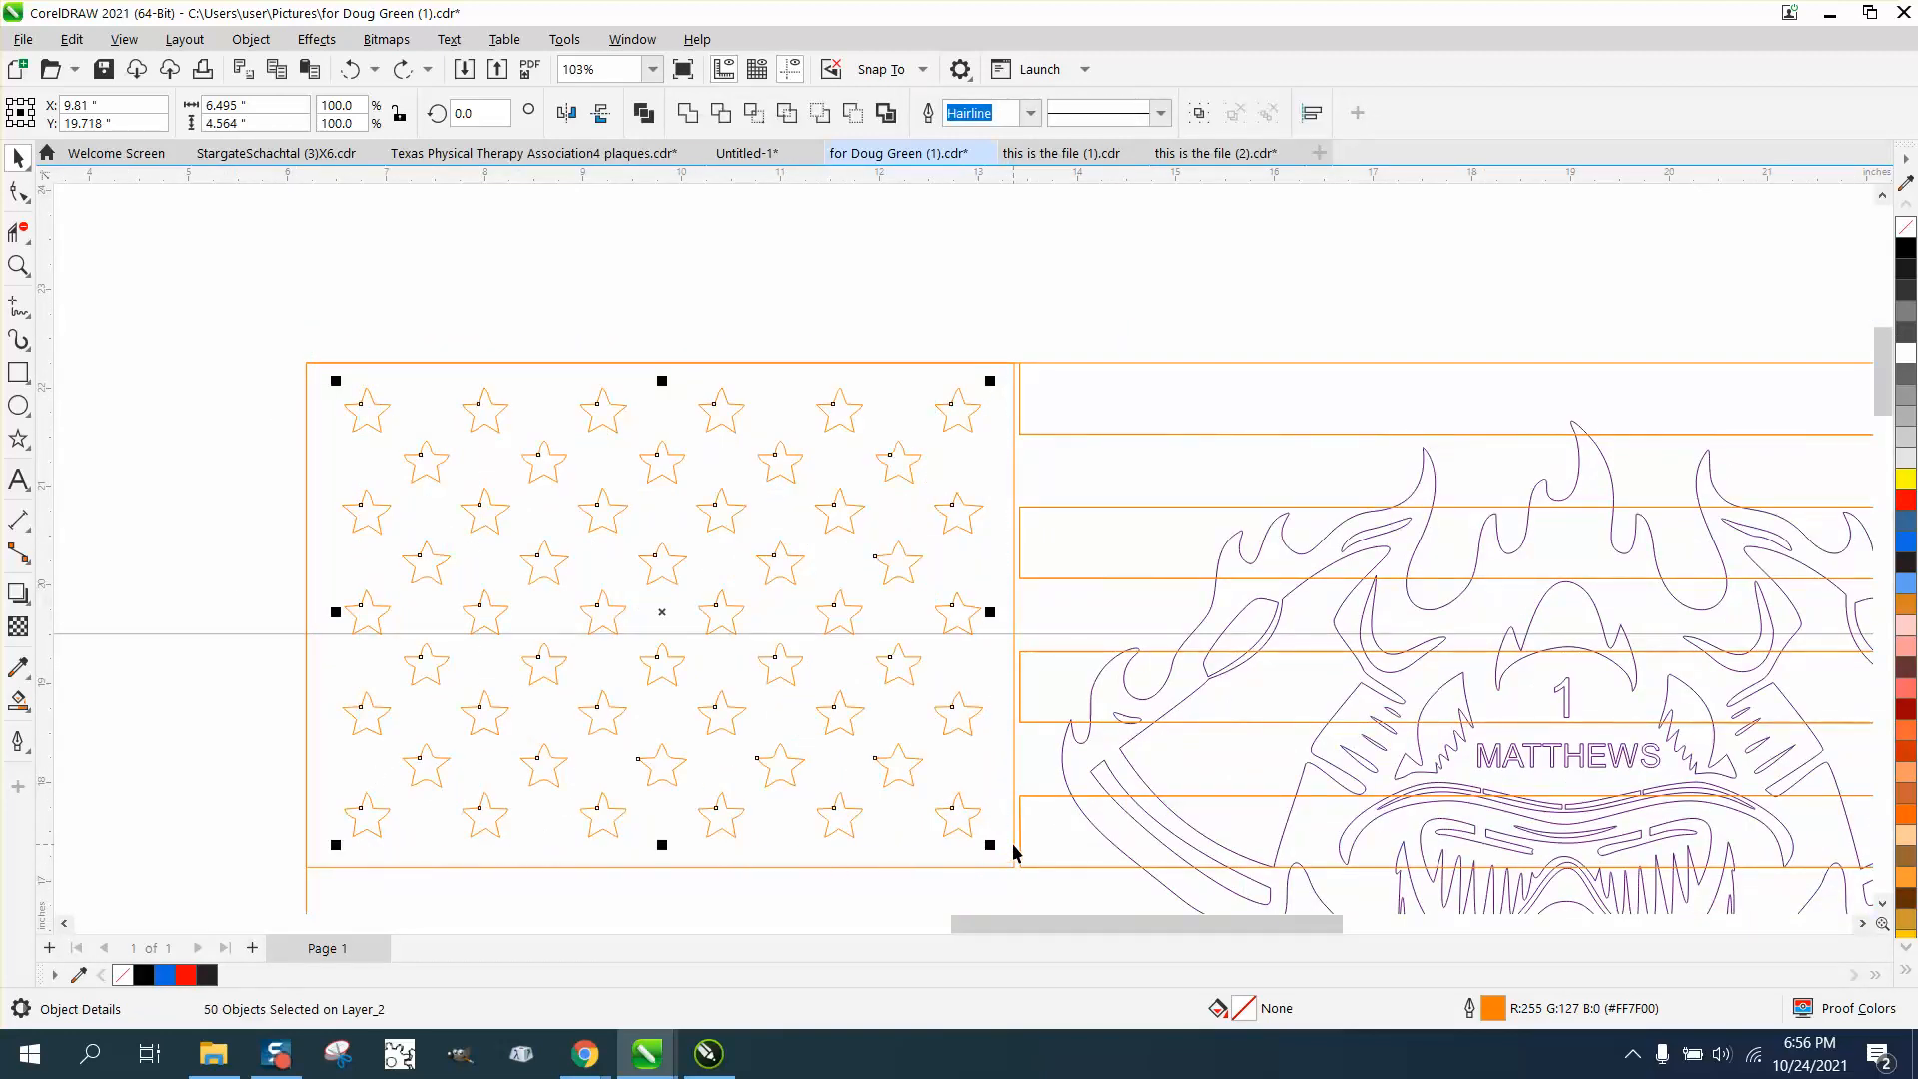
key("ctrl+g")
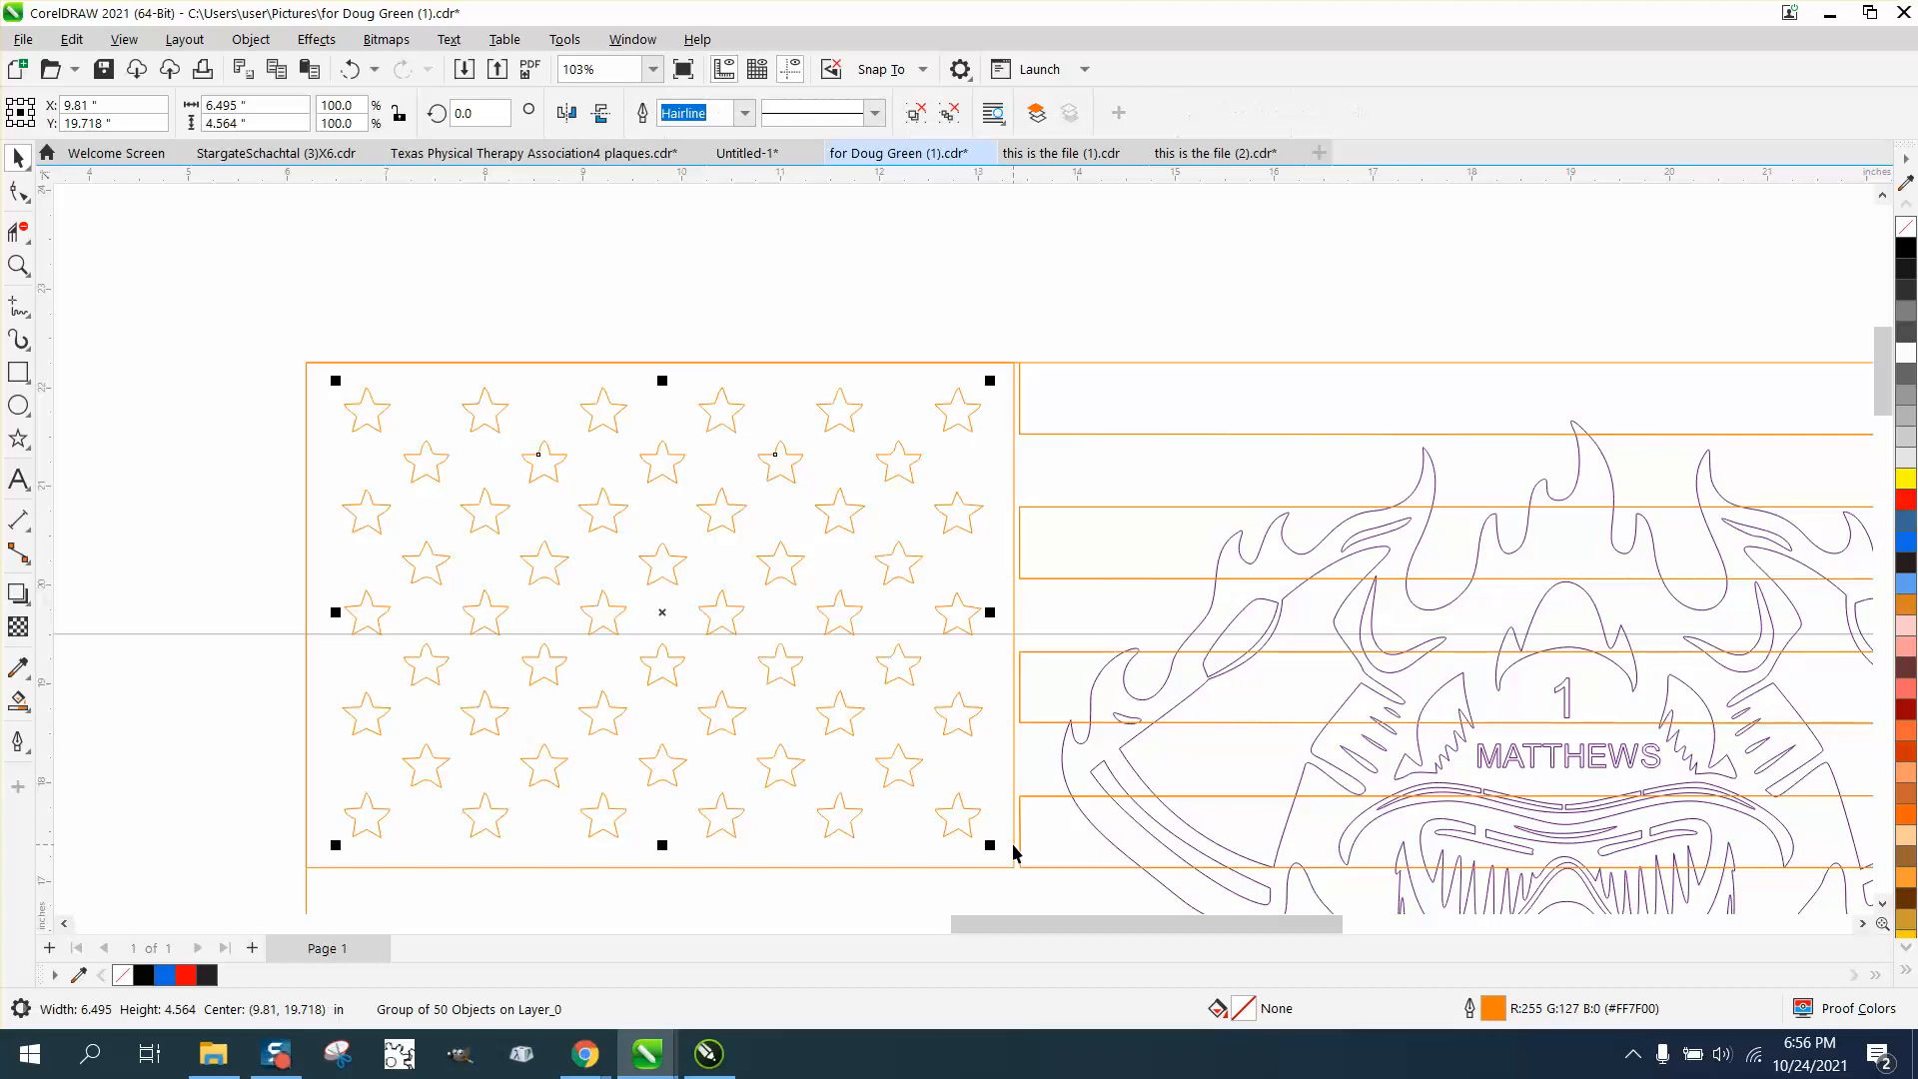
Draw a five-point star about 0.5 inches wide and place it over the first star of the top row.
left_click(17, 266)
left_click_drag(285, 322, 980, 578)
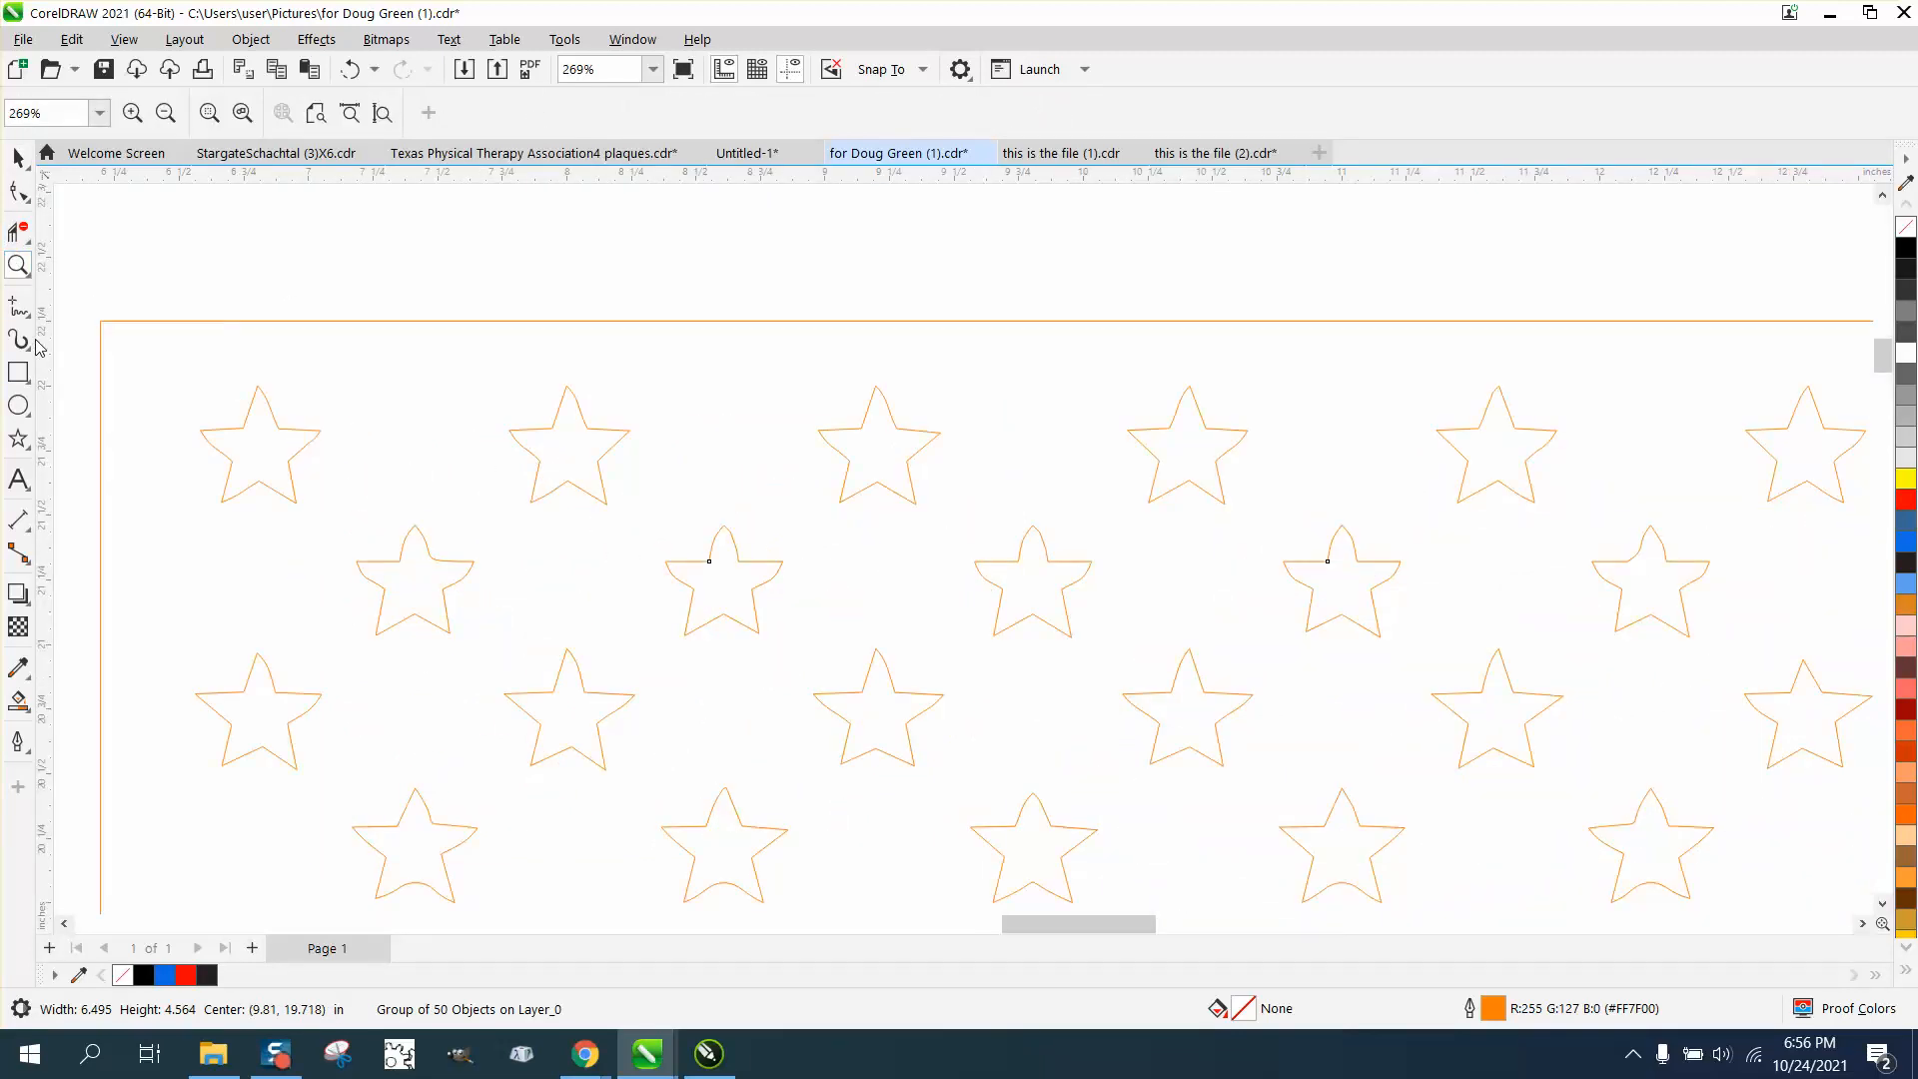
left_click(20, 439)
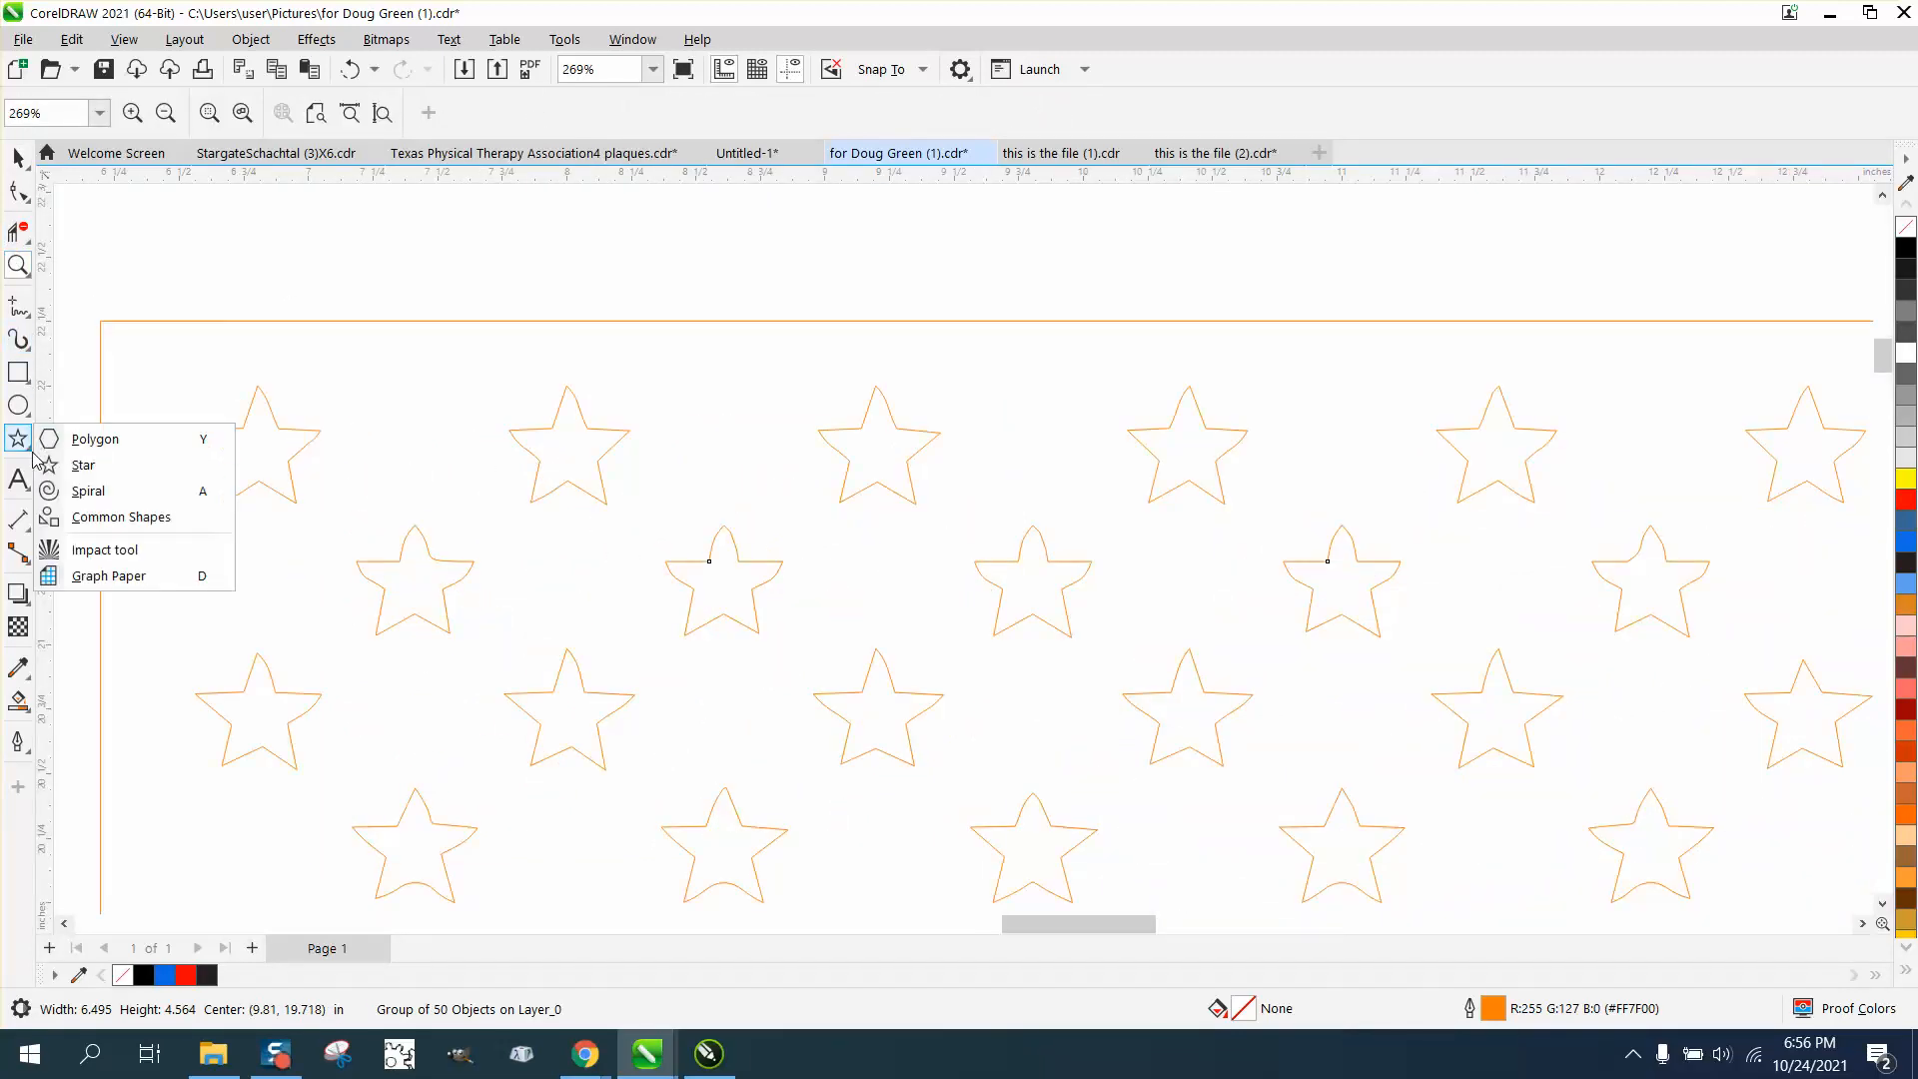
left_click(97, 466)
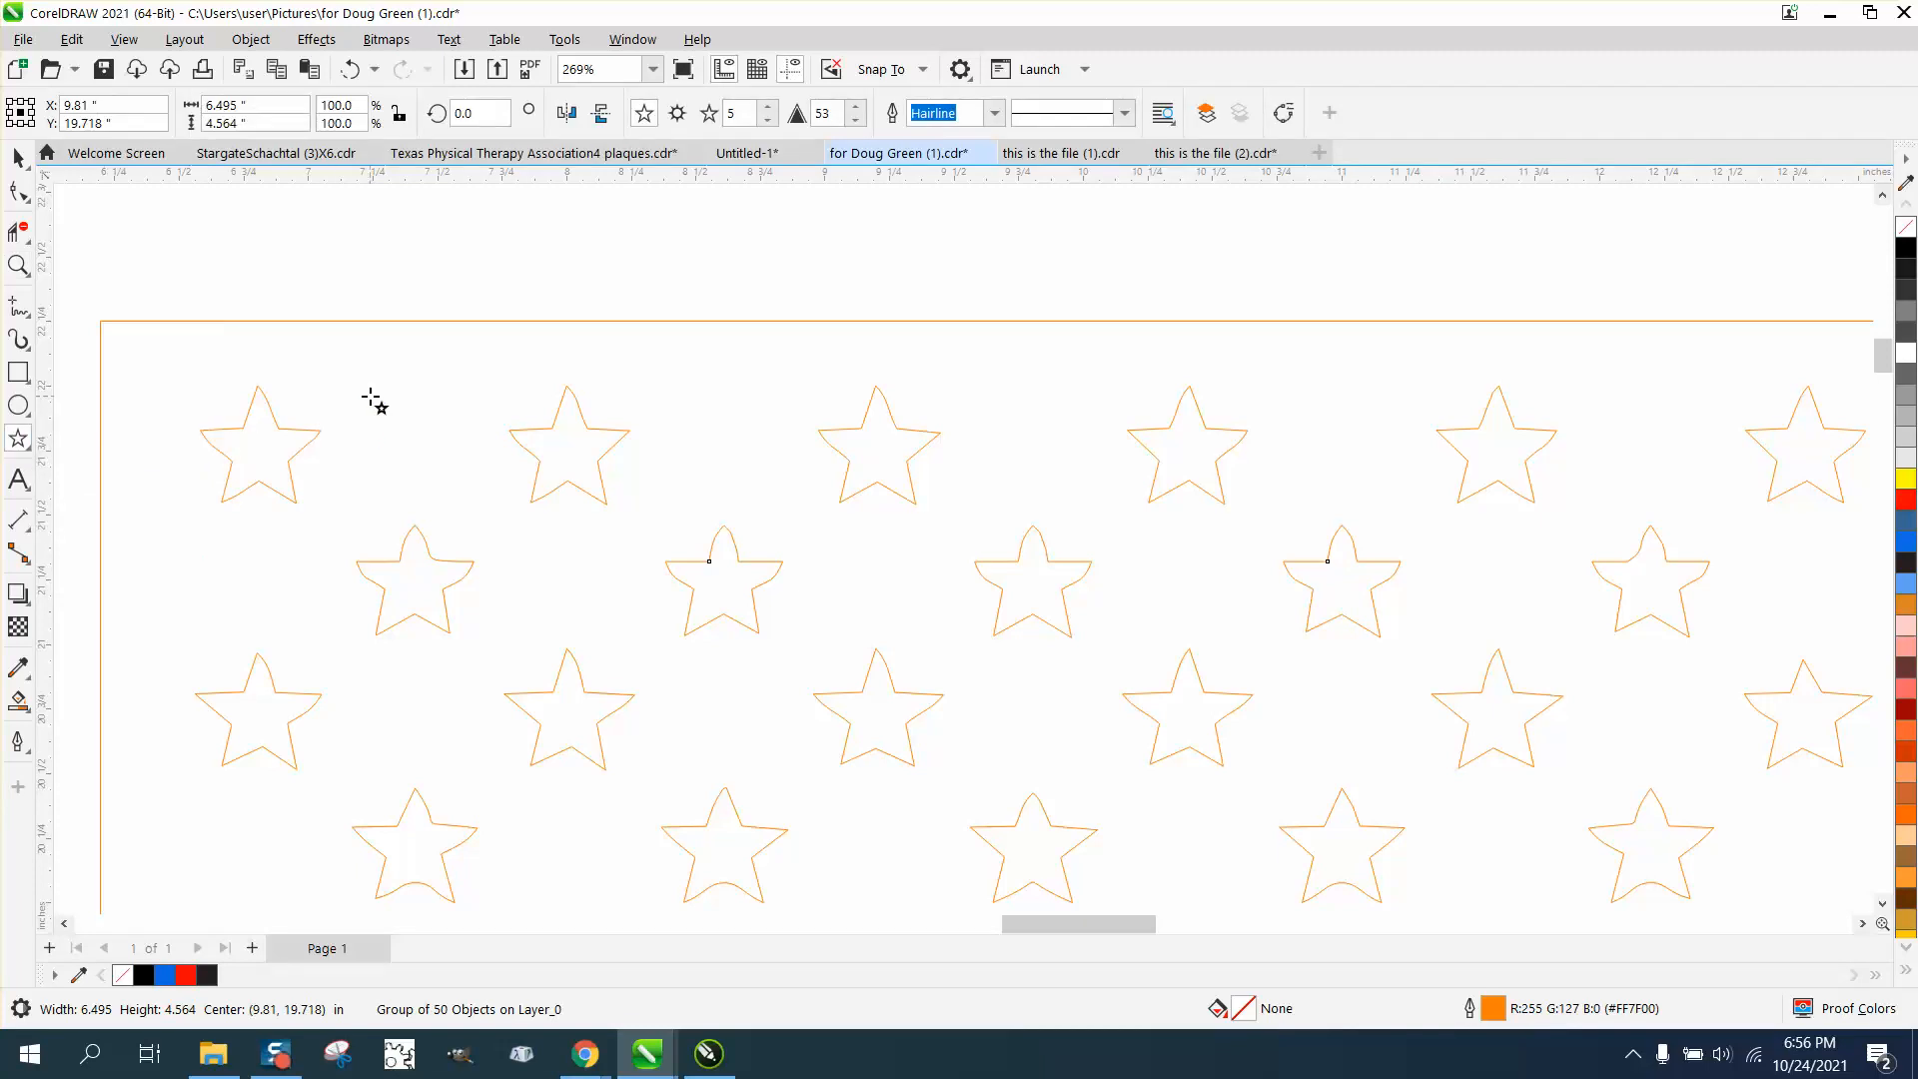
left_click_drag(377, 402, 244, 526)
left_click(18, 158)
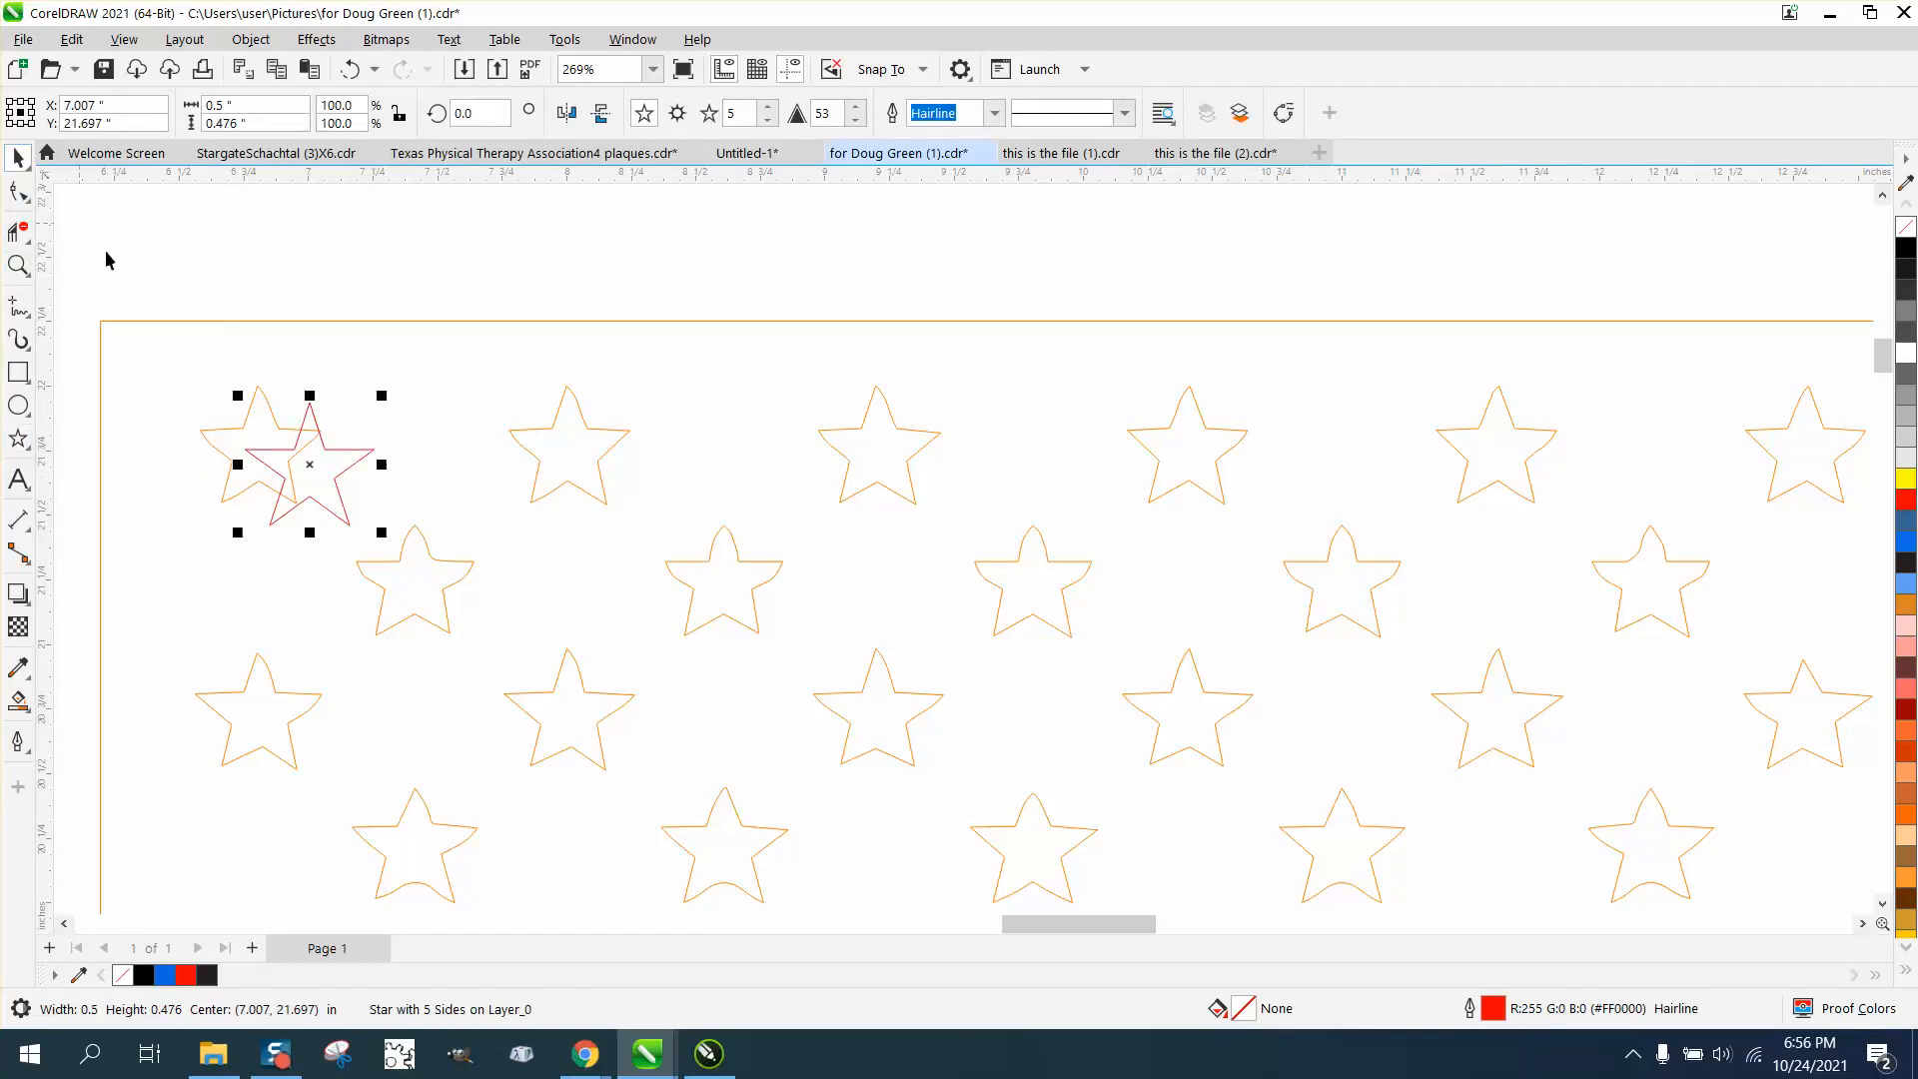
left_click_drag(300, 469, 260, 451)
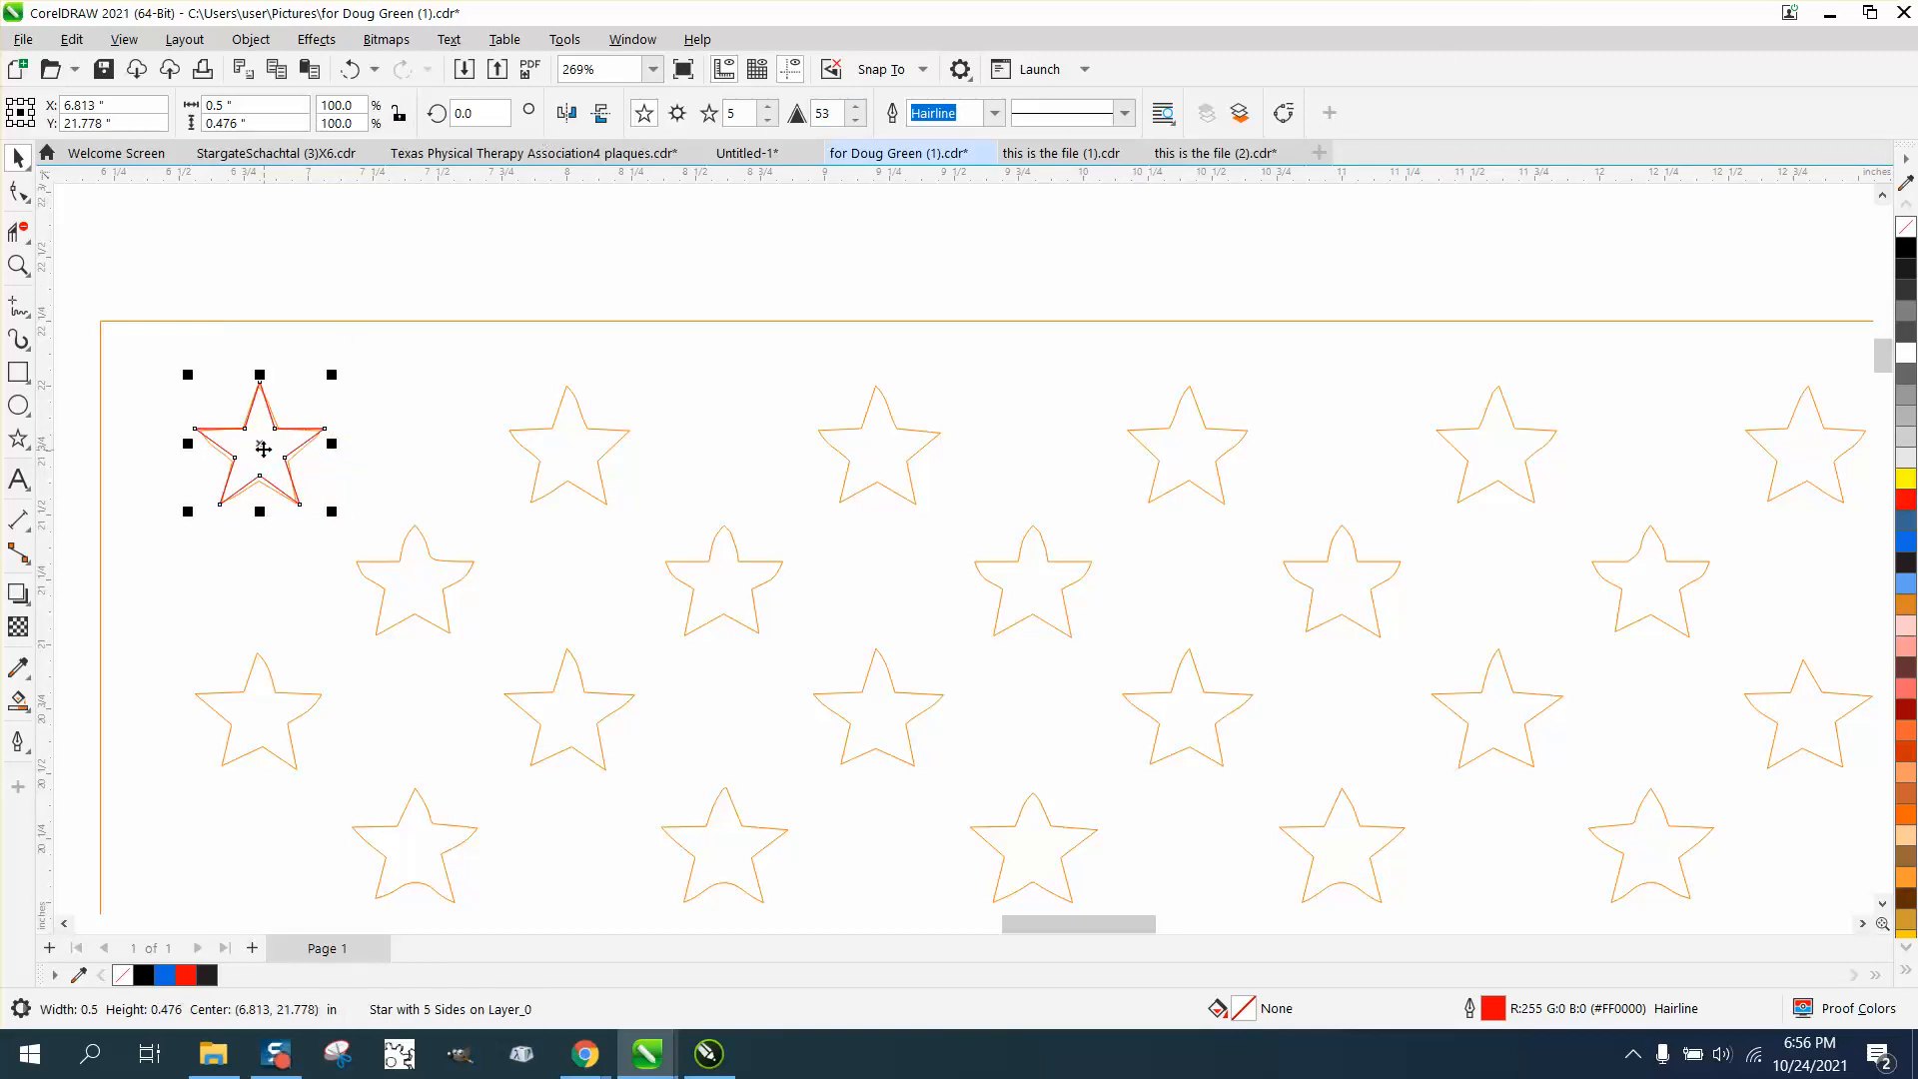
Copy the red star onto the last star of the top row and blend the two stars with 4 steps.
left_click_drag(263, 445, 1811, 479)
scroll(1343, 296, "down", 1)
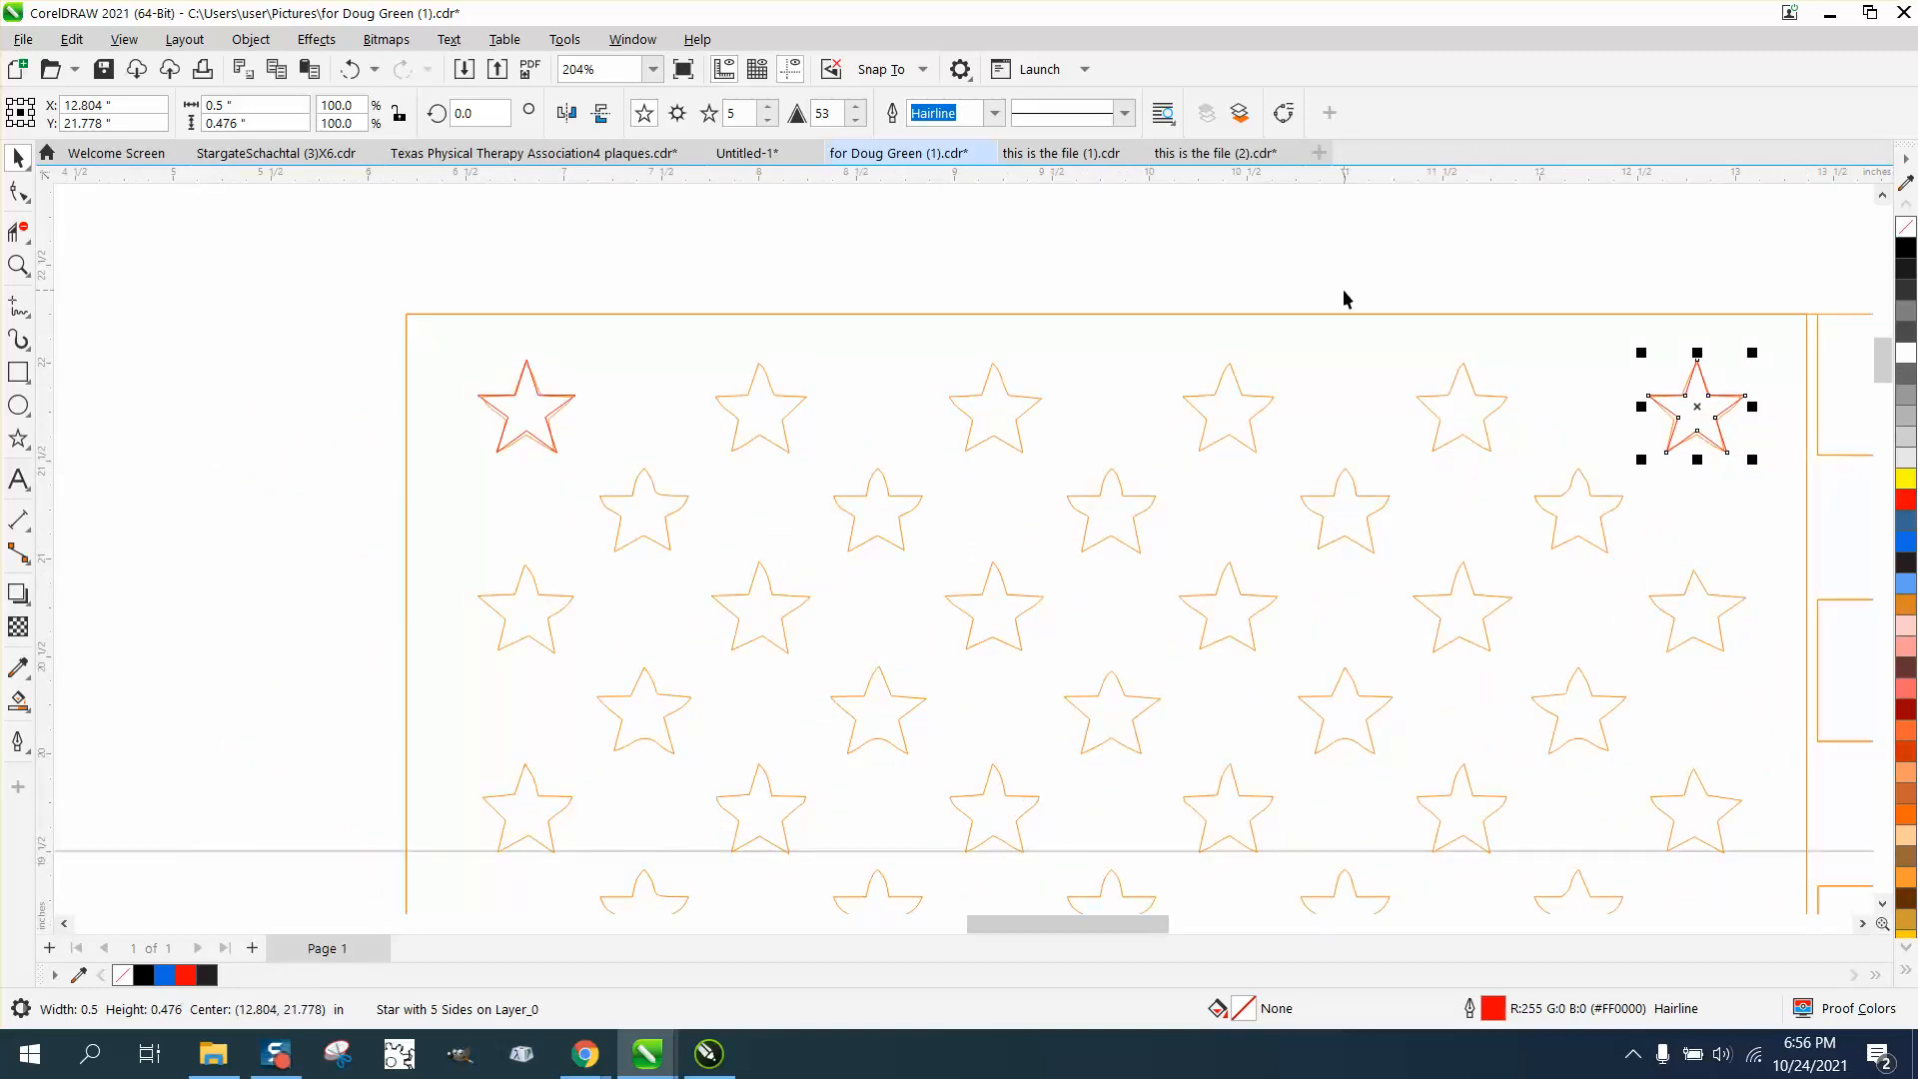
left_click(568, 397, "shift")
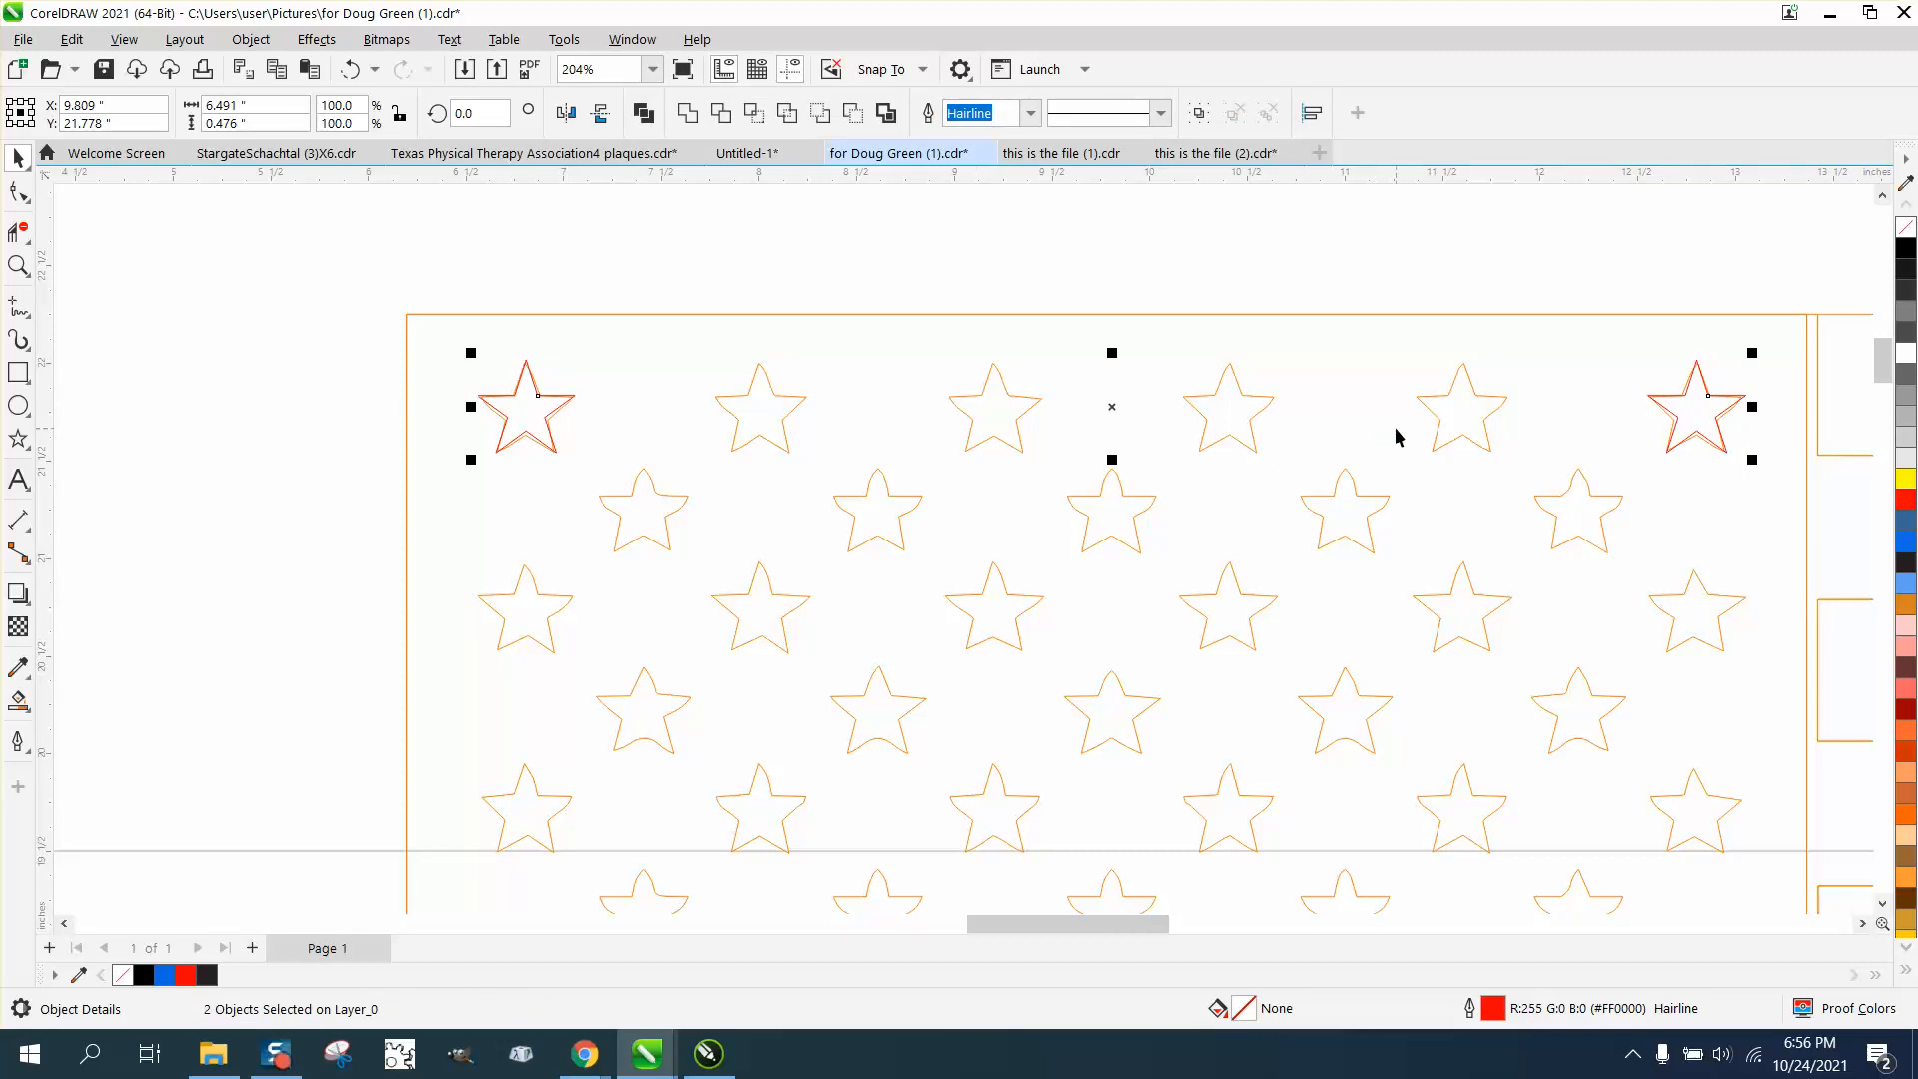
left_click(305, 43)
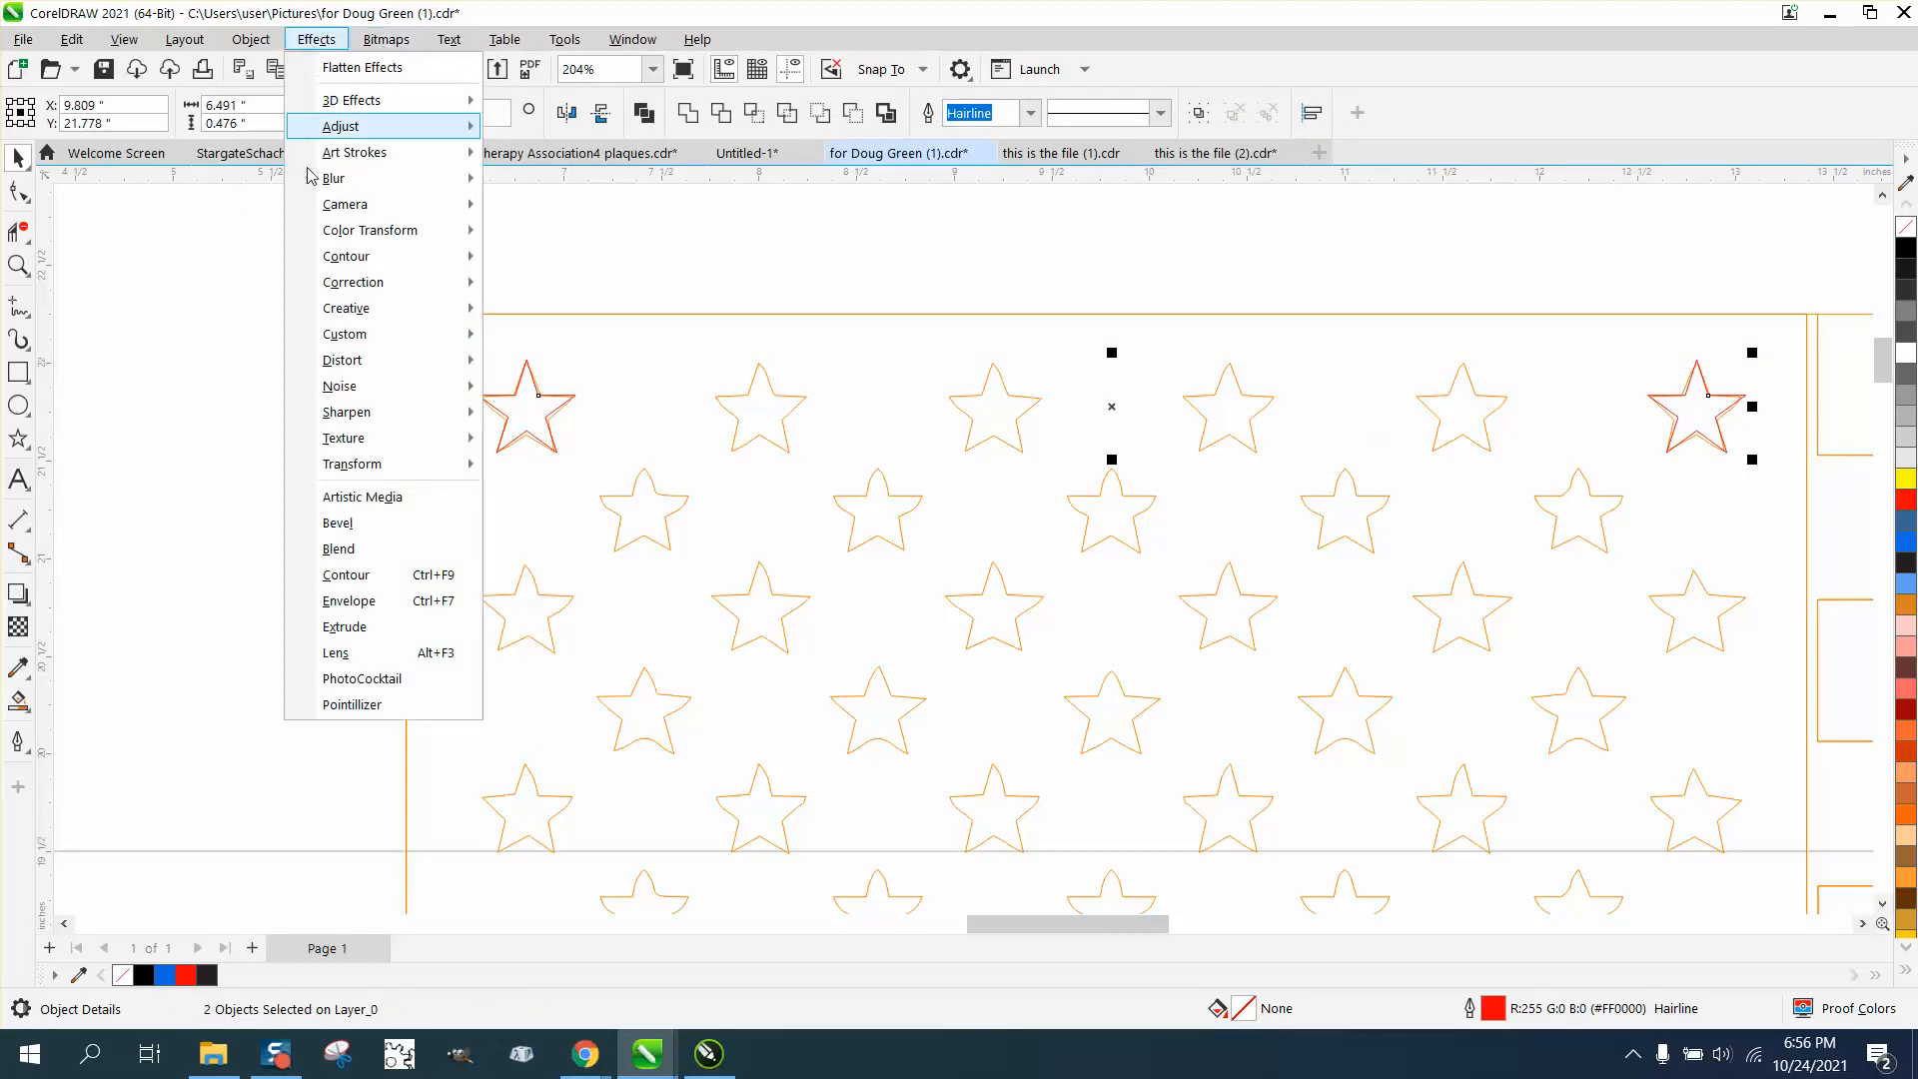
left_click(336, 550)
left_click(1813, 610)
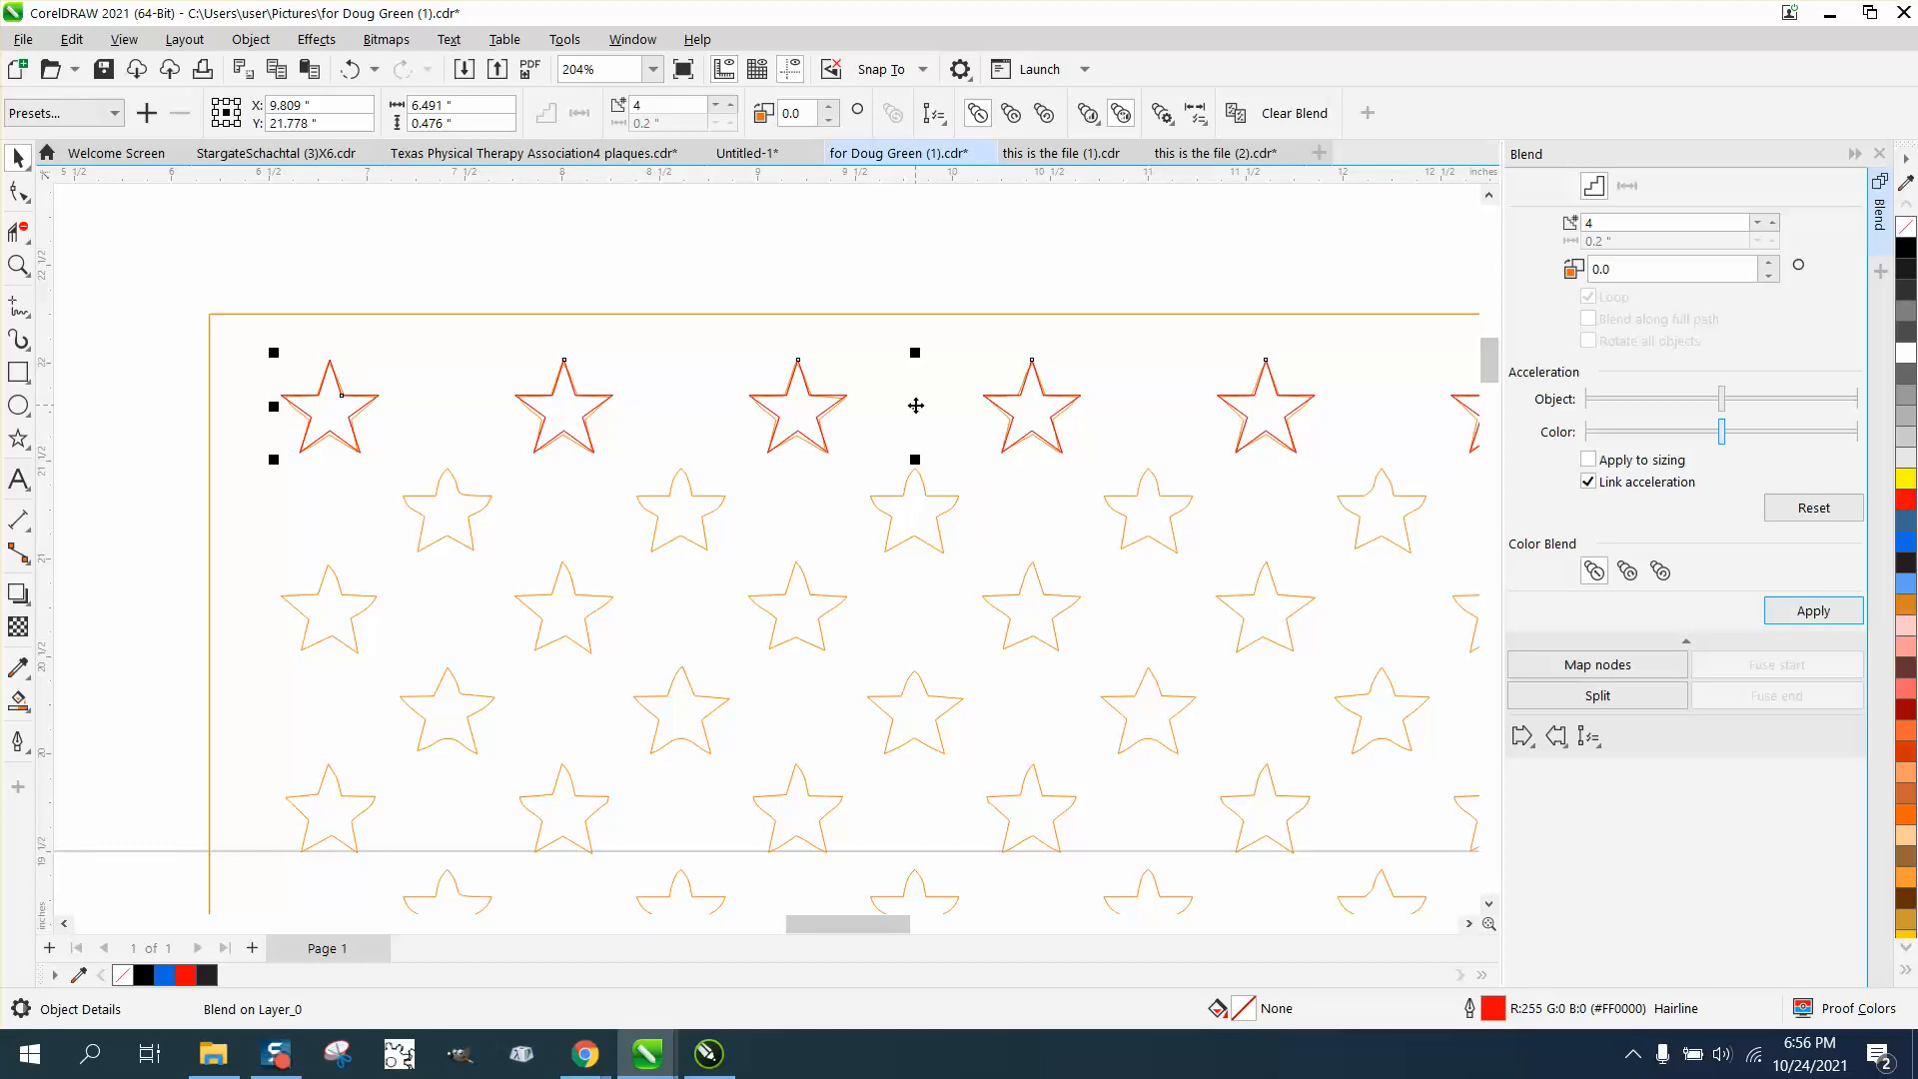
Duplicate the blended star row downward onto each of the other four six-star rows.
left_click_drag(916, 405, 911, 607)
key("ctrl+d")
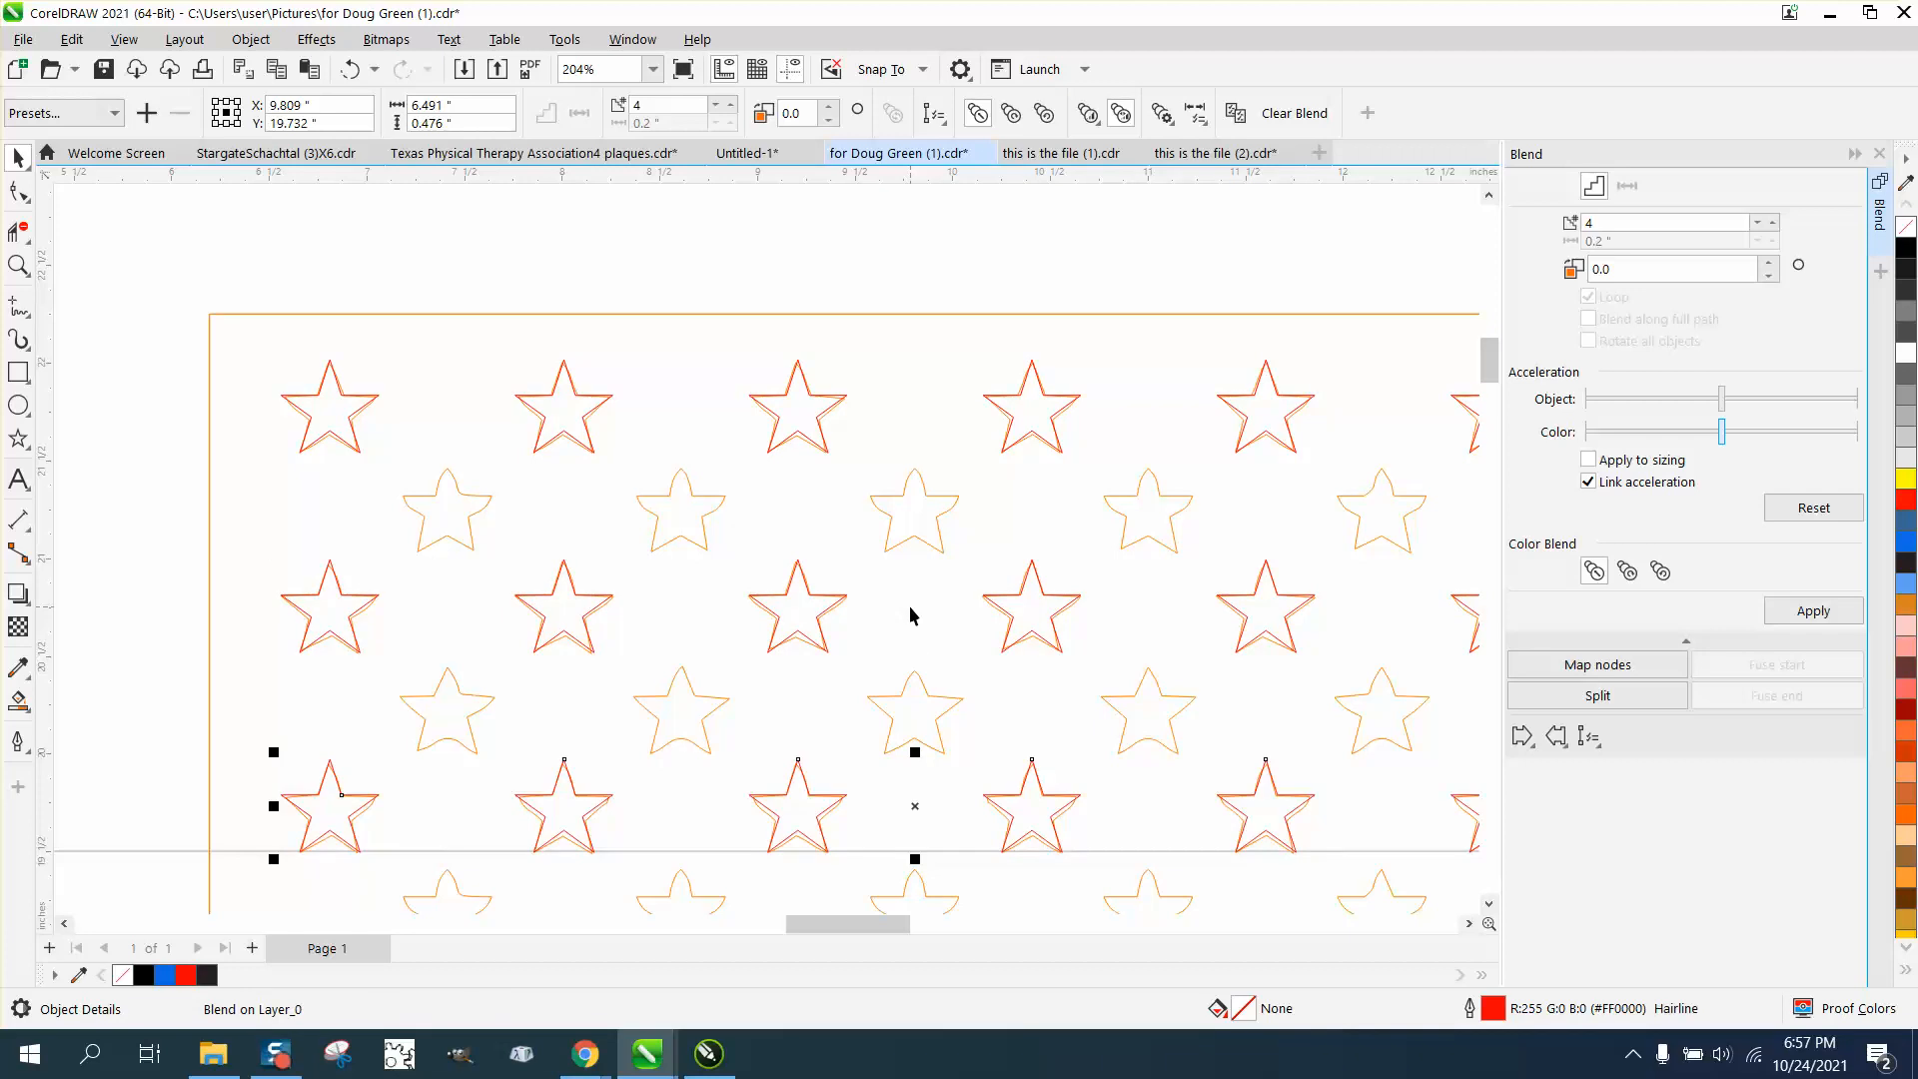
scroll(878, 549, "down", 3)
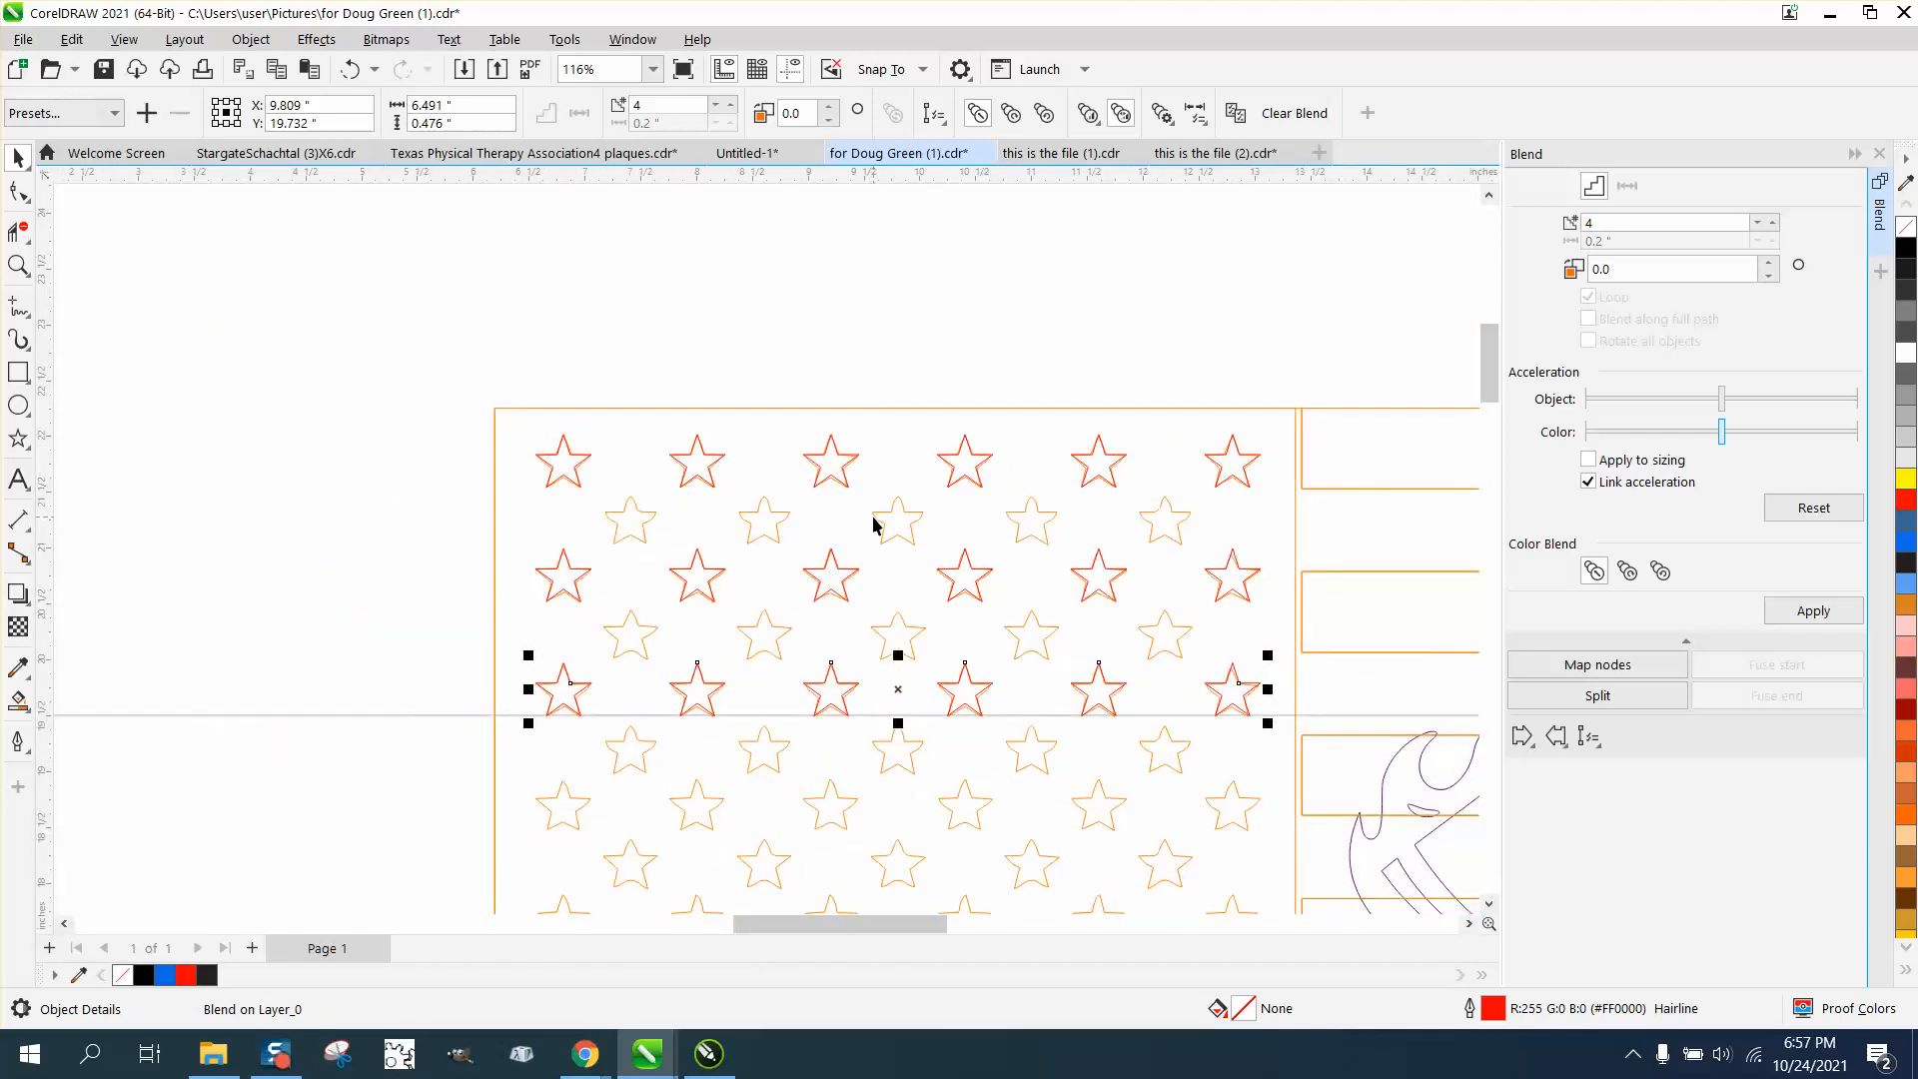
key("ctrl+d")
key("ctrl+d")
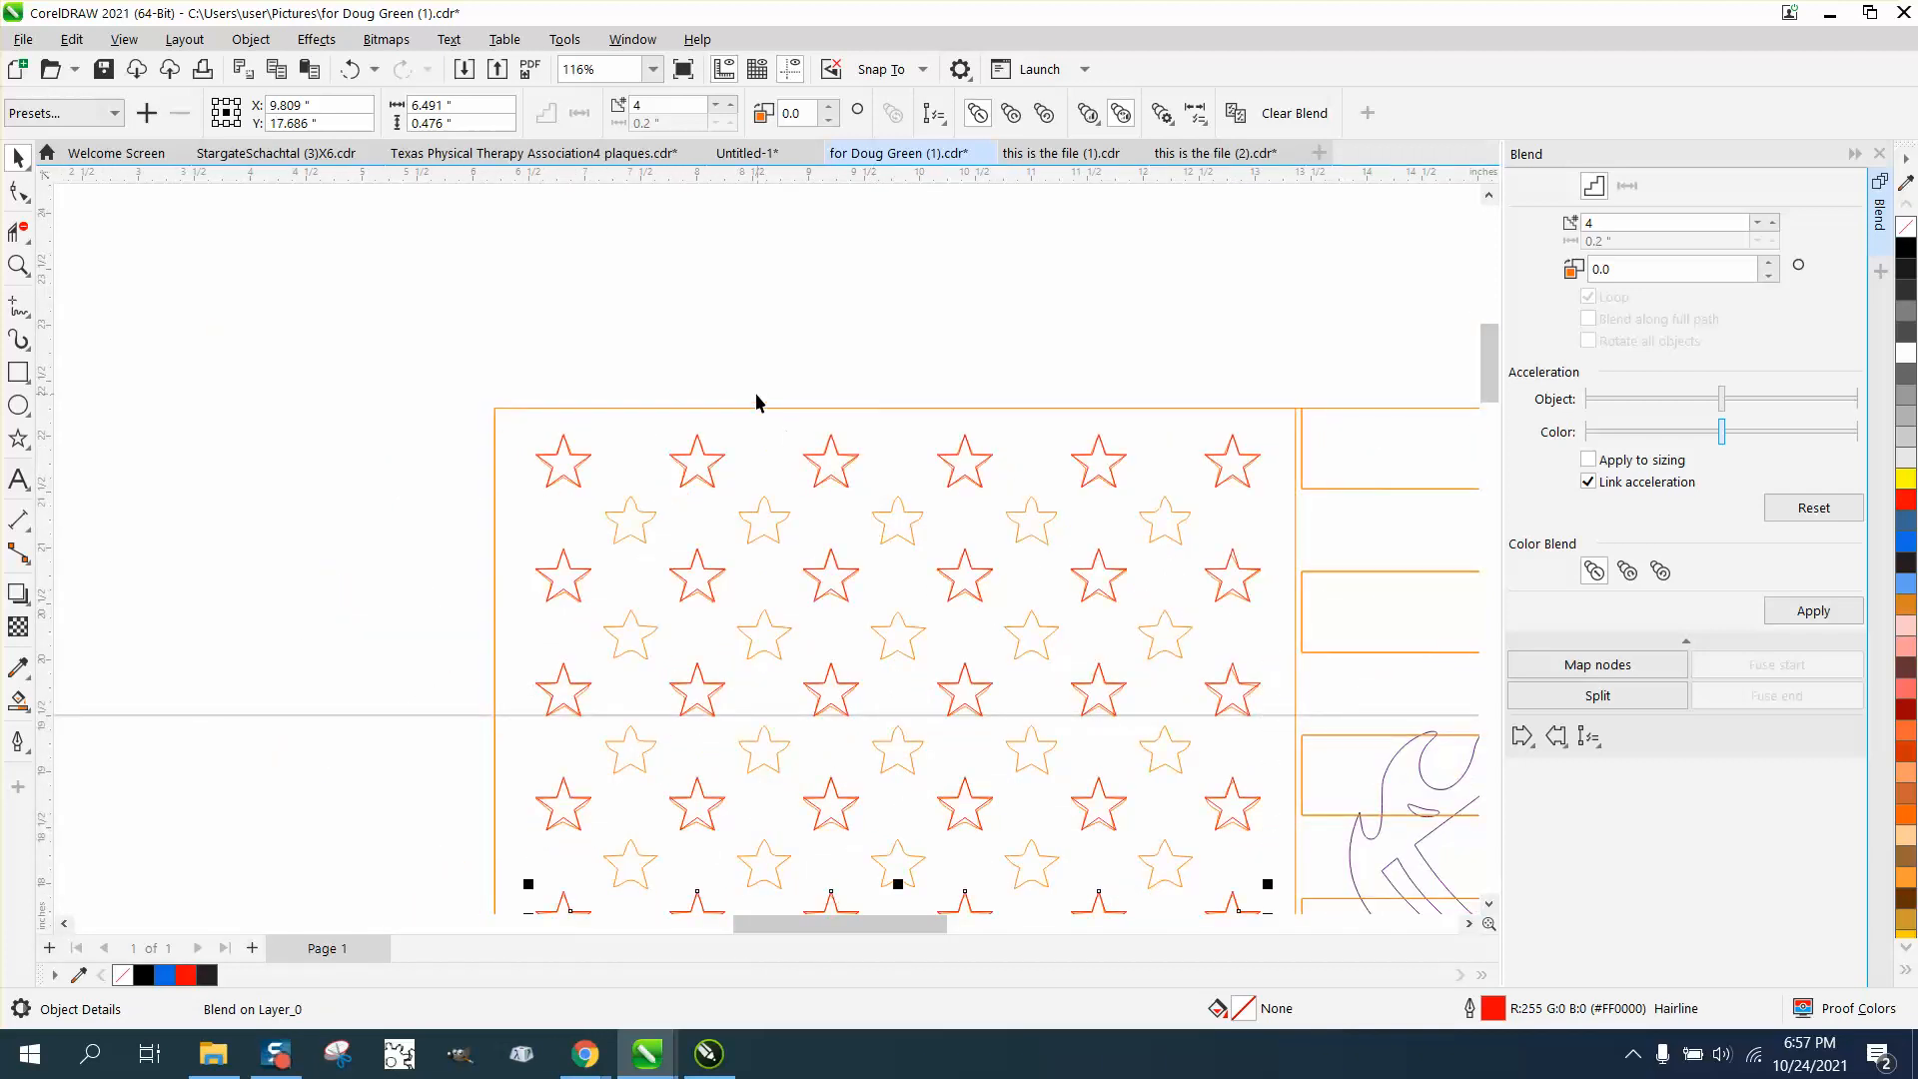
scroll(756, 390, "down", 1)
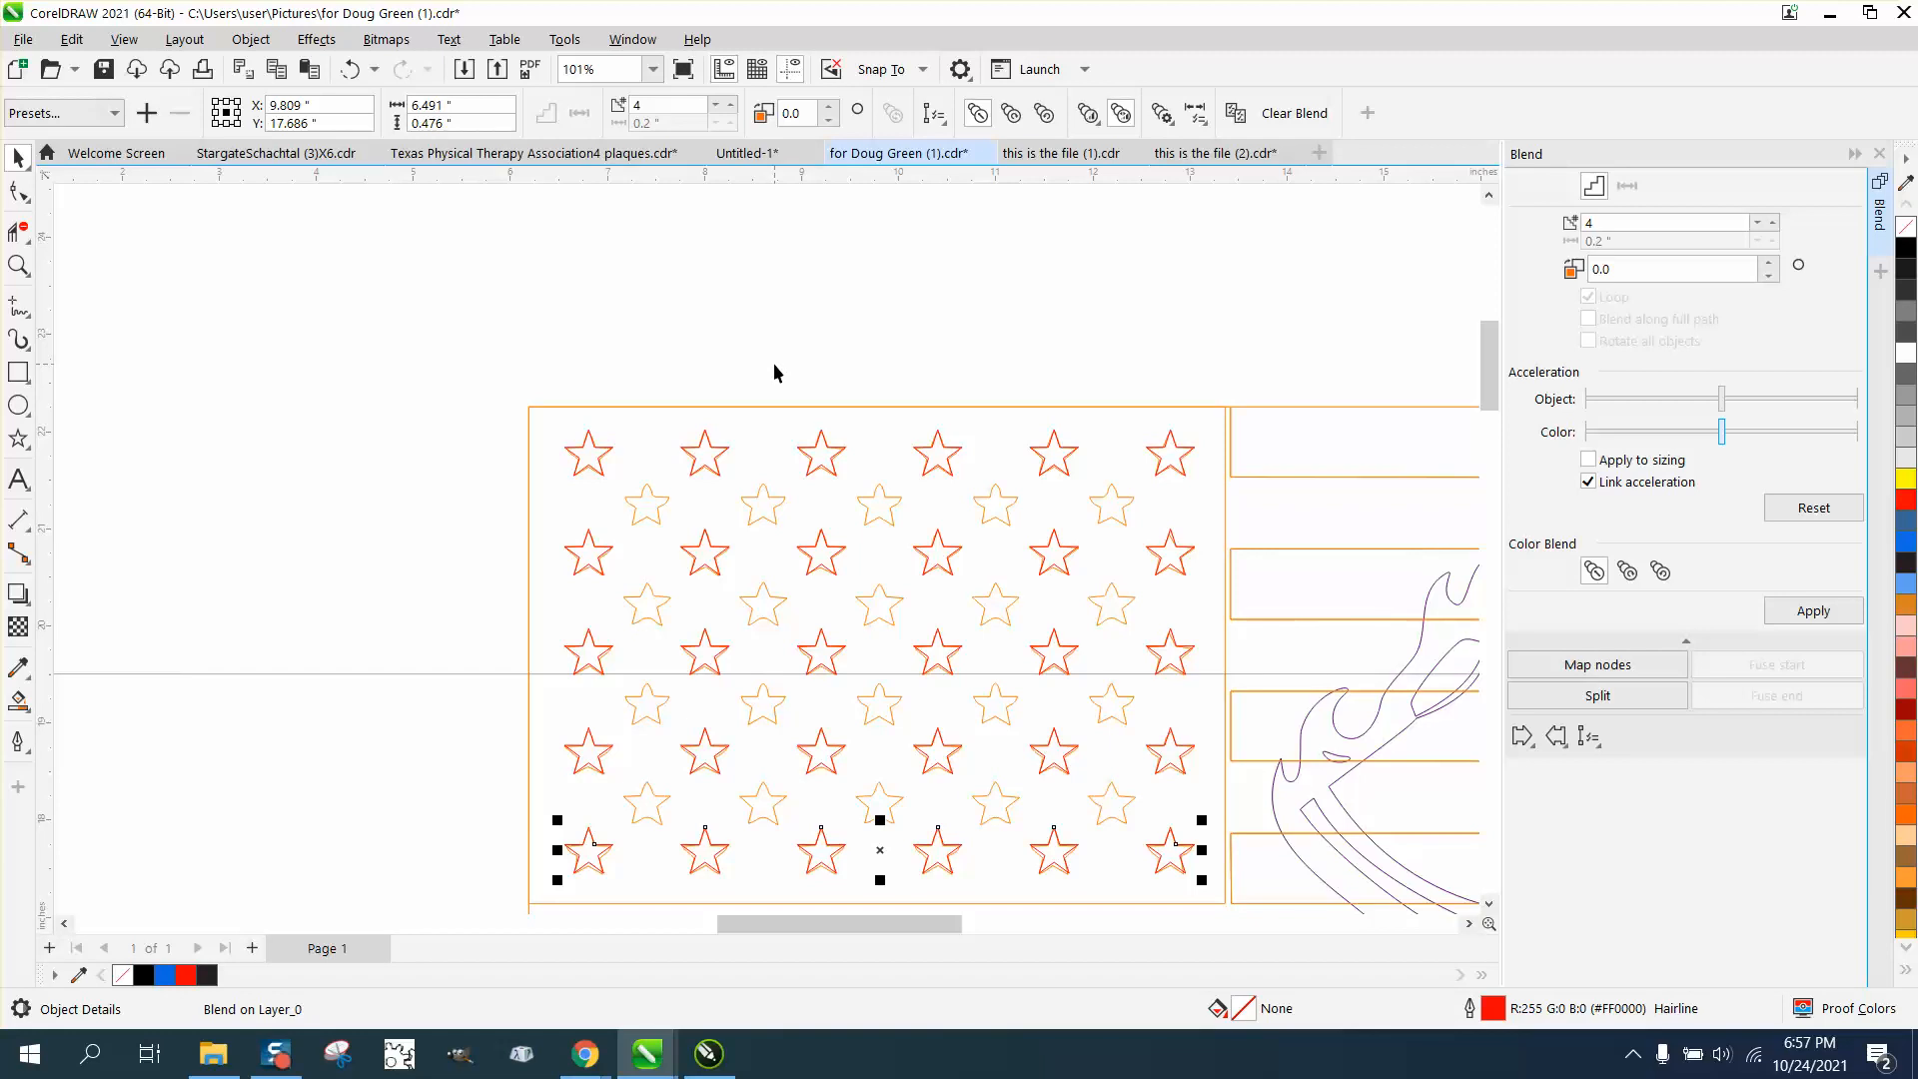
left_click(680, 359)
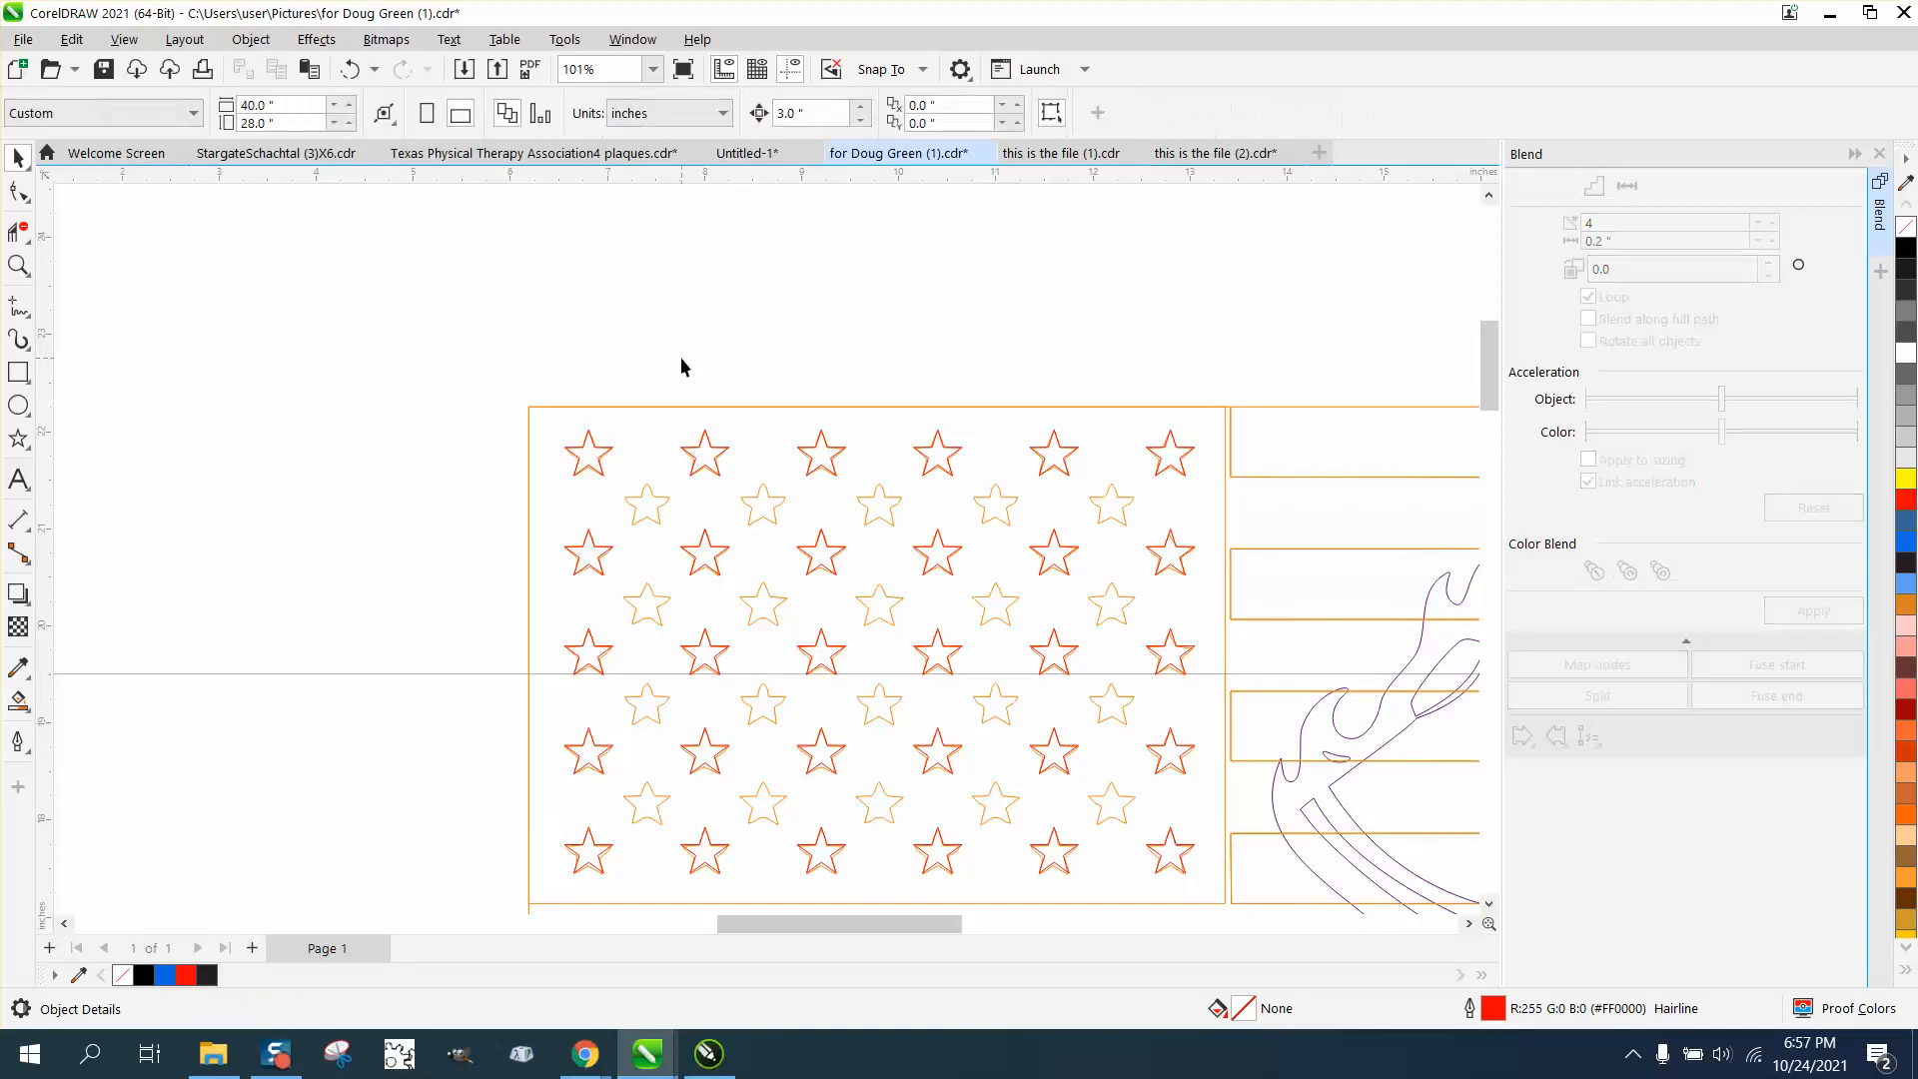
Place a copy of the first red star of the top row over the first star of the second row.
left_click(601, 437)
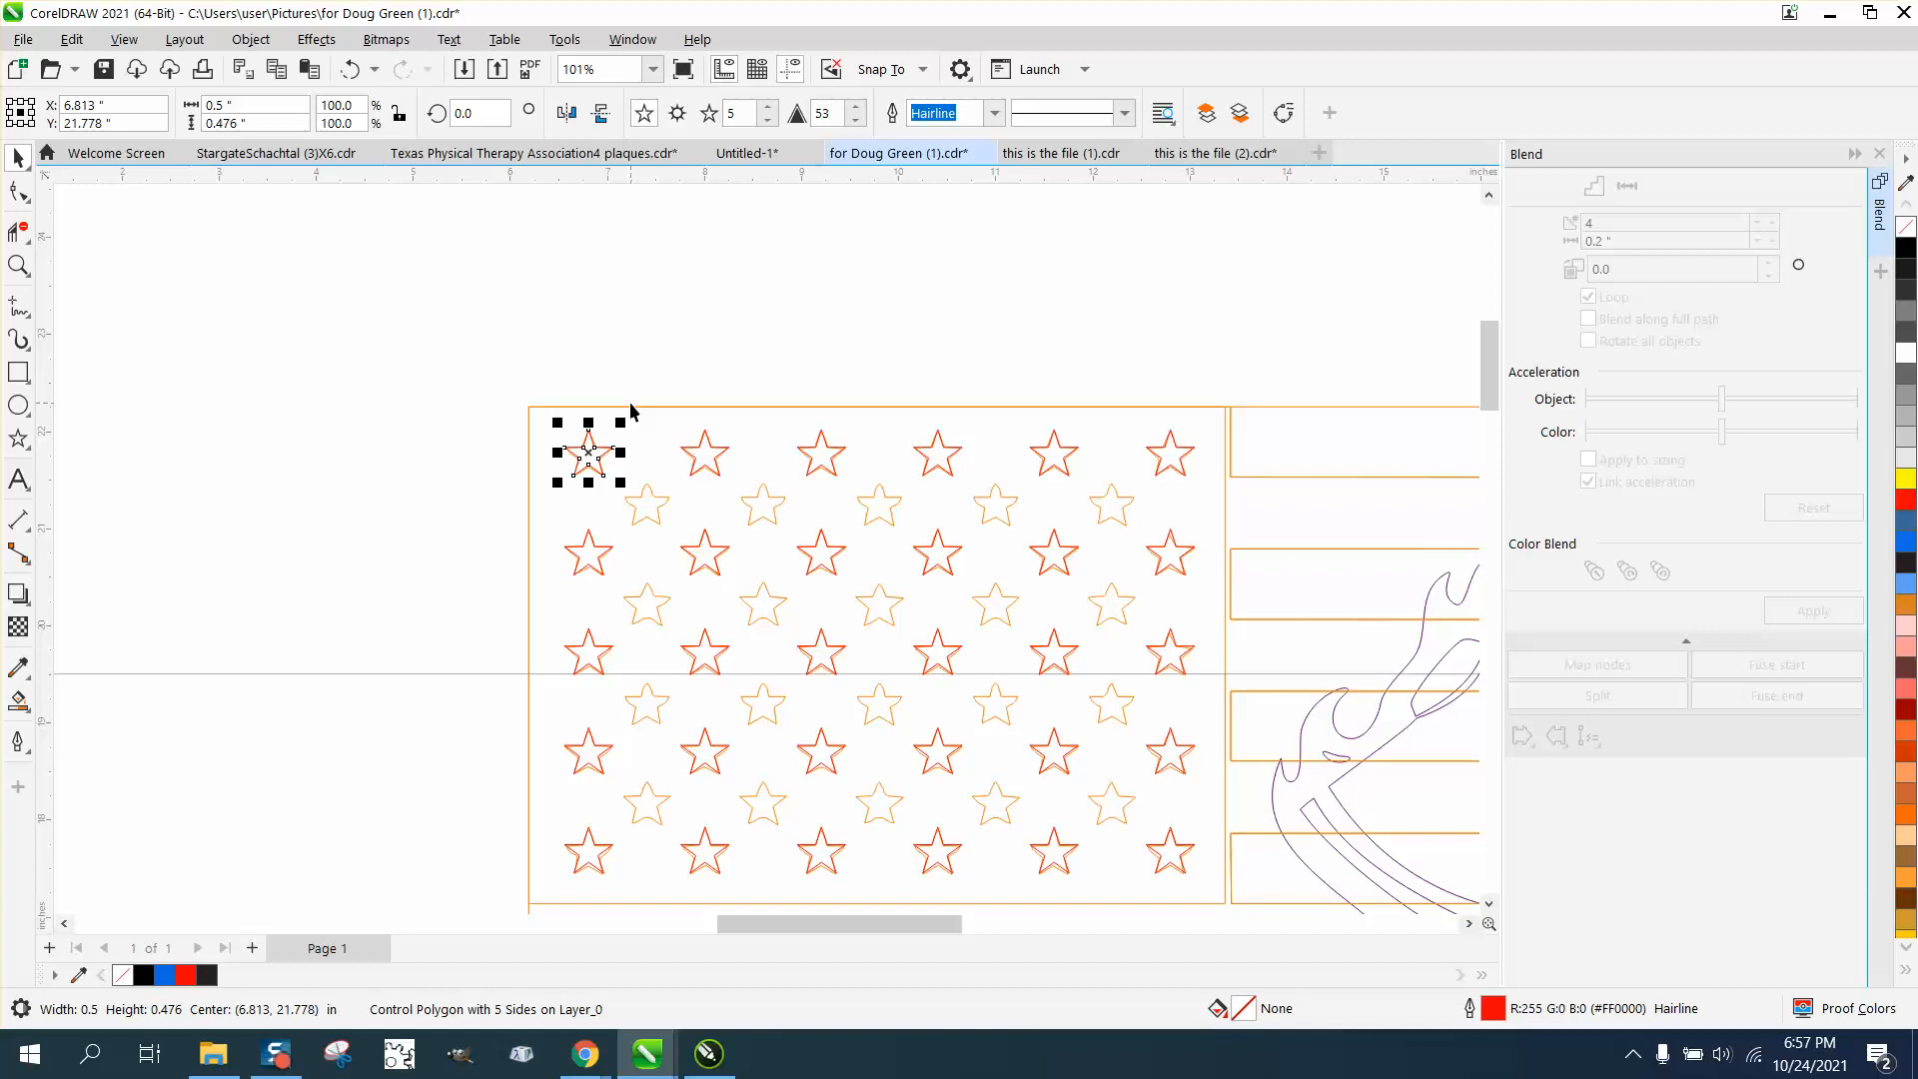
key("ctrl+k")
left_click_drag(589, 456, 648, 505)
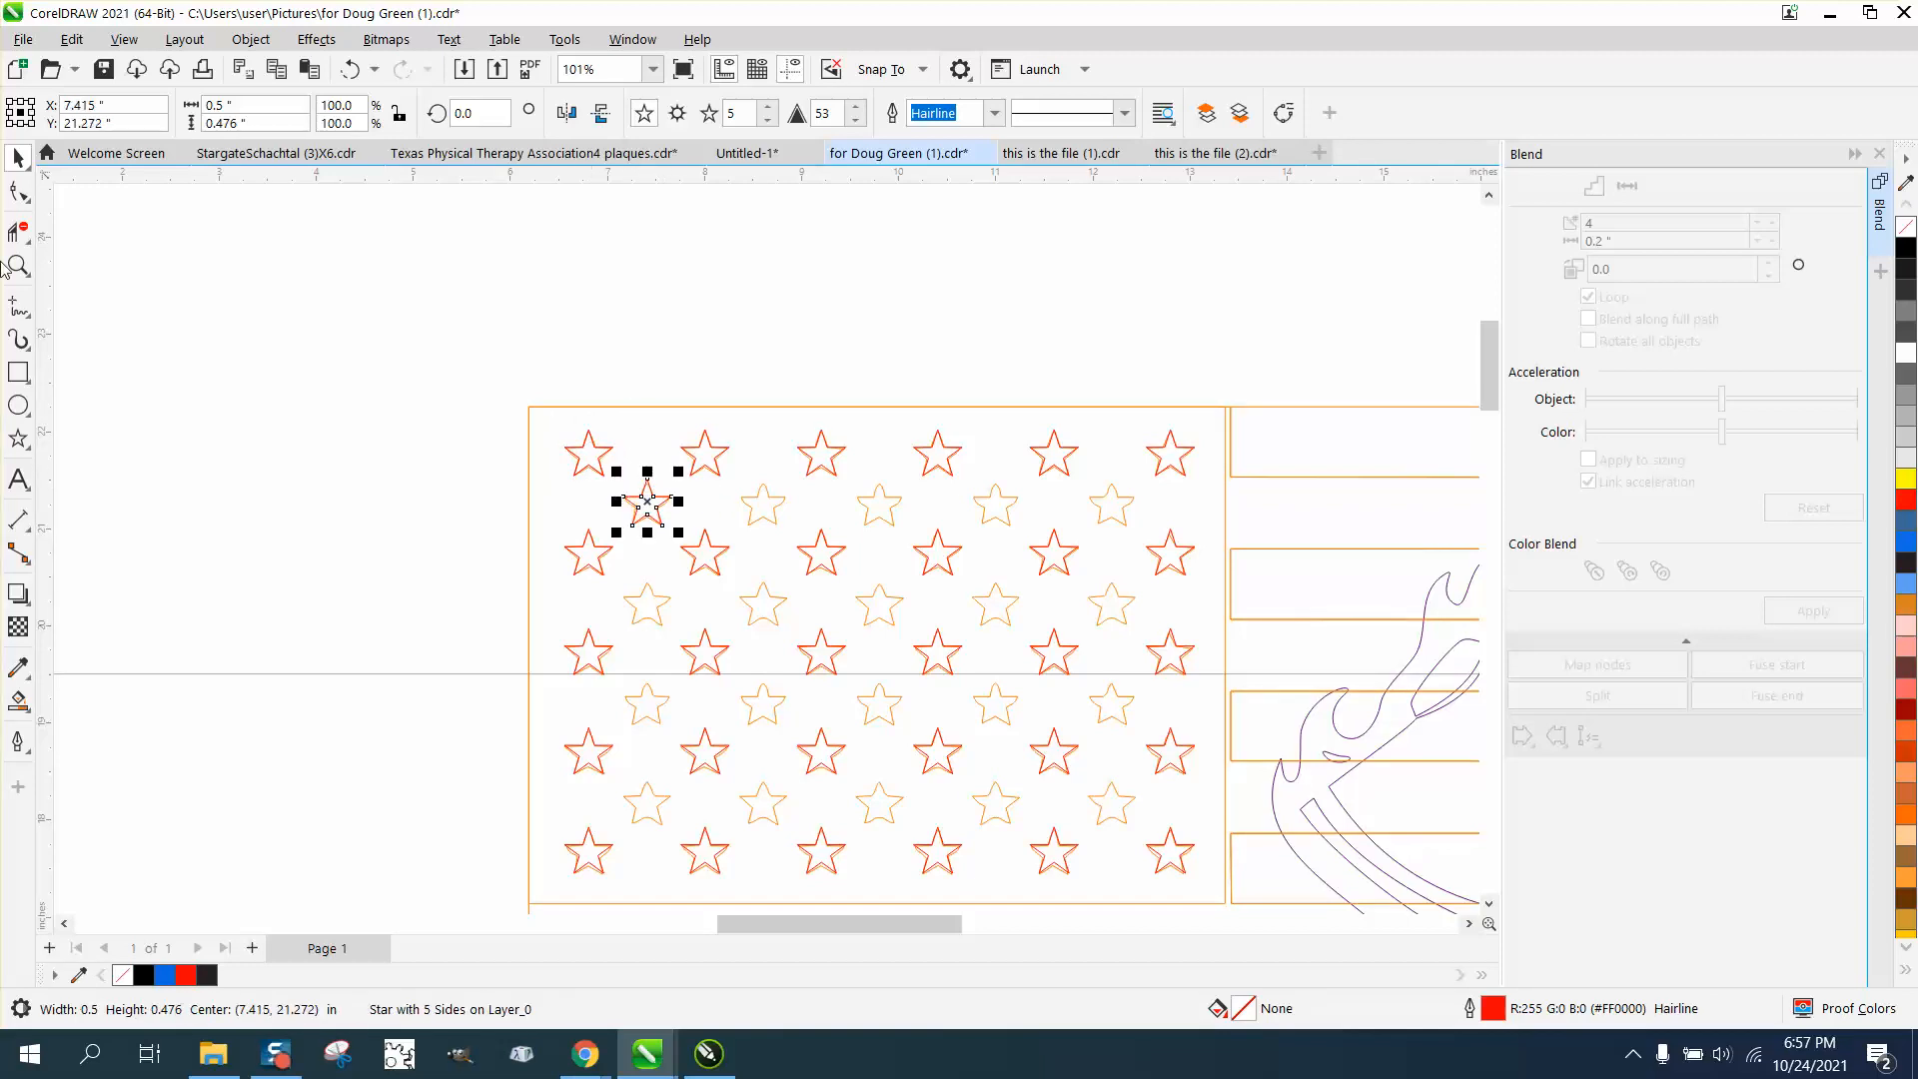
key("z")
left_click_drag(509, 417, 1256, 615)
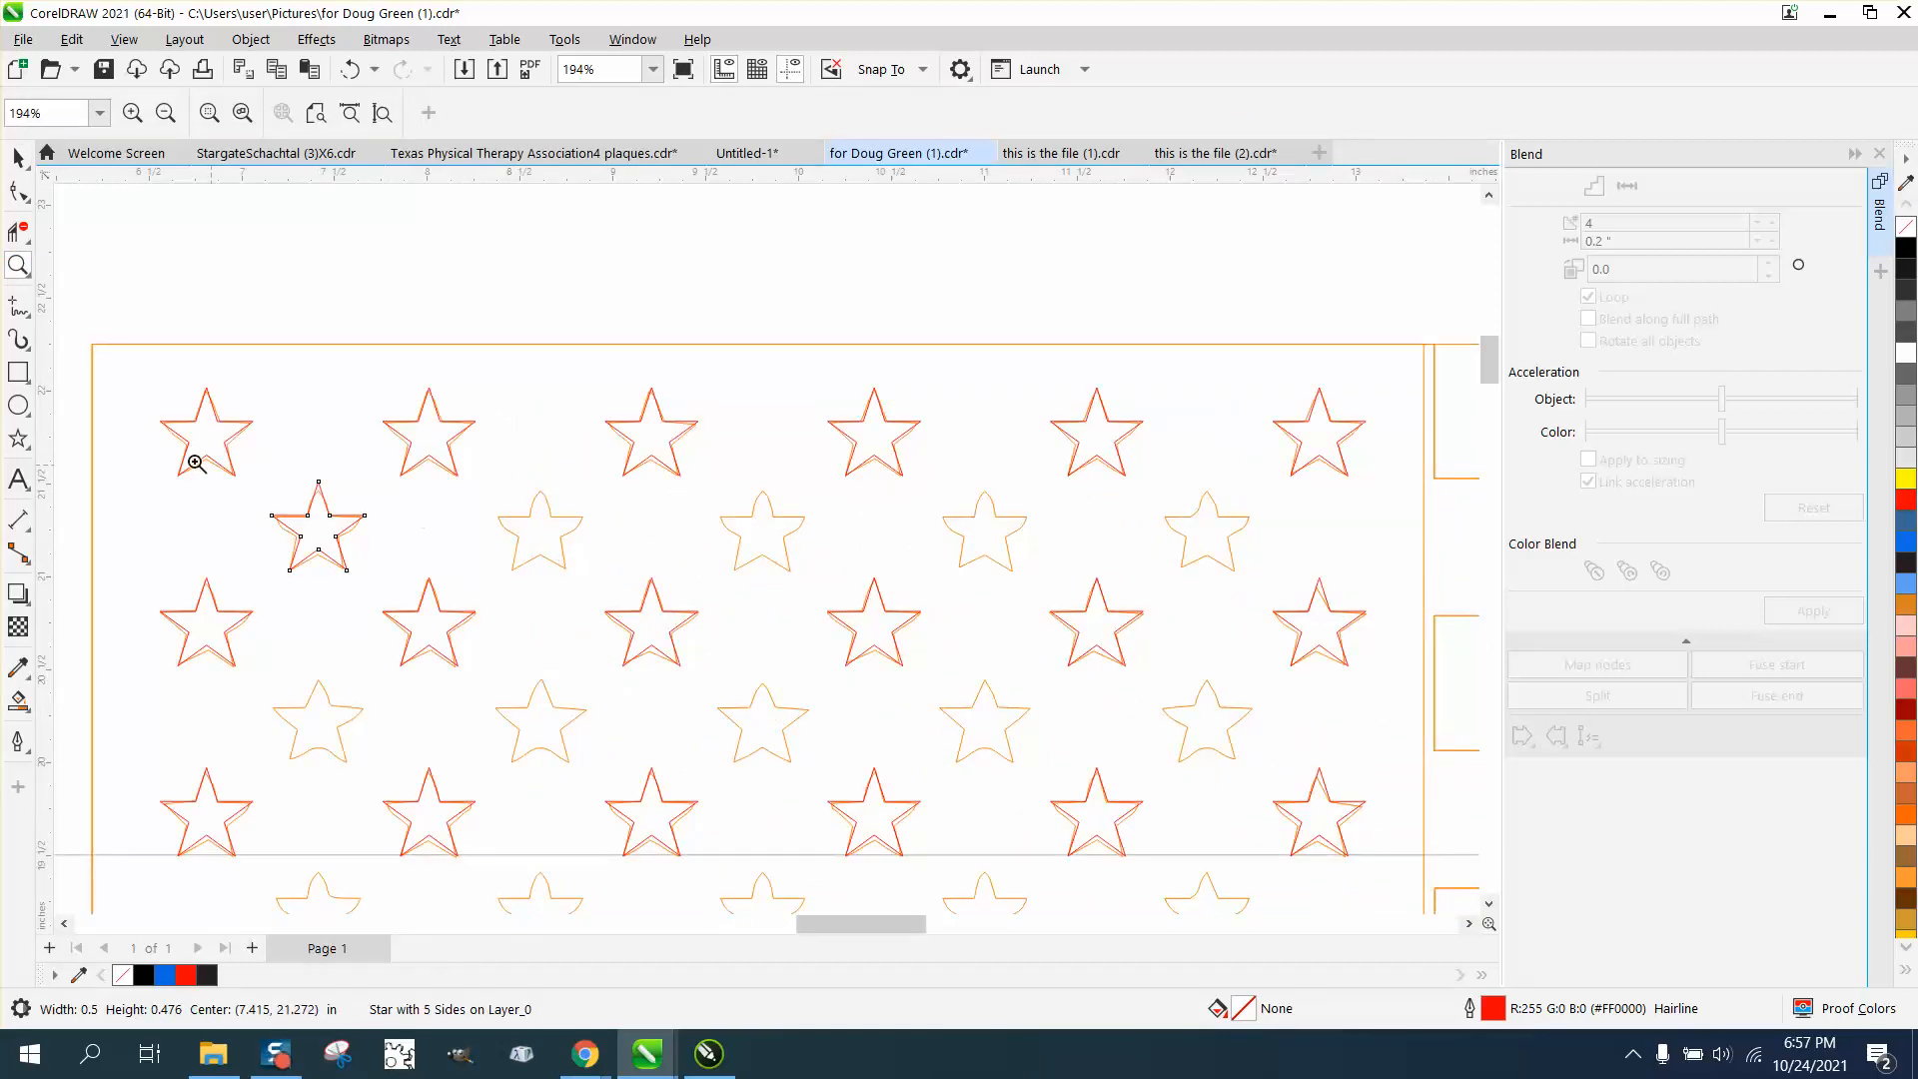
left_click(18, 157)
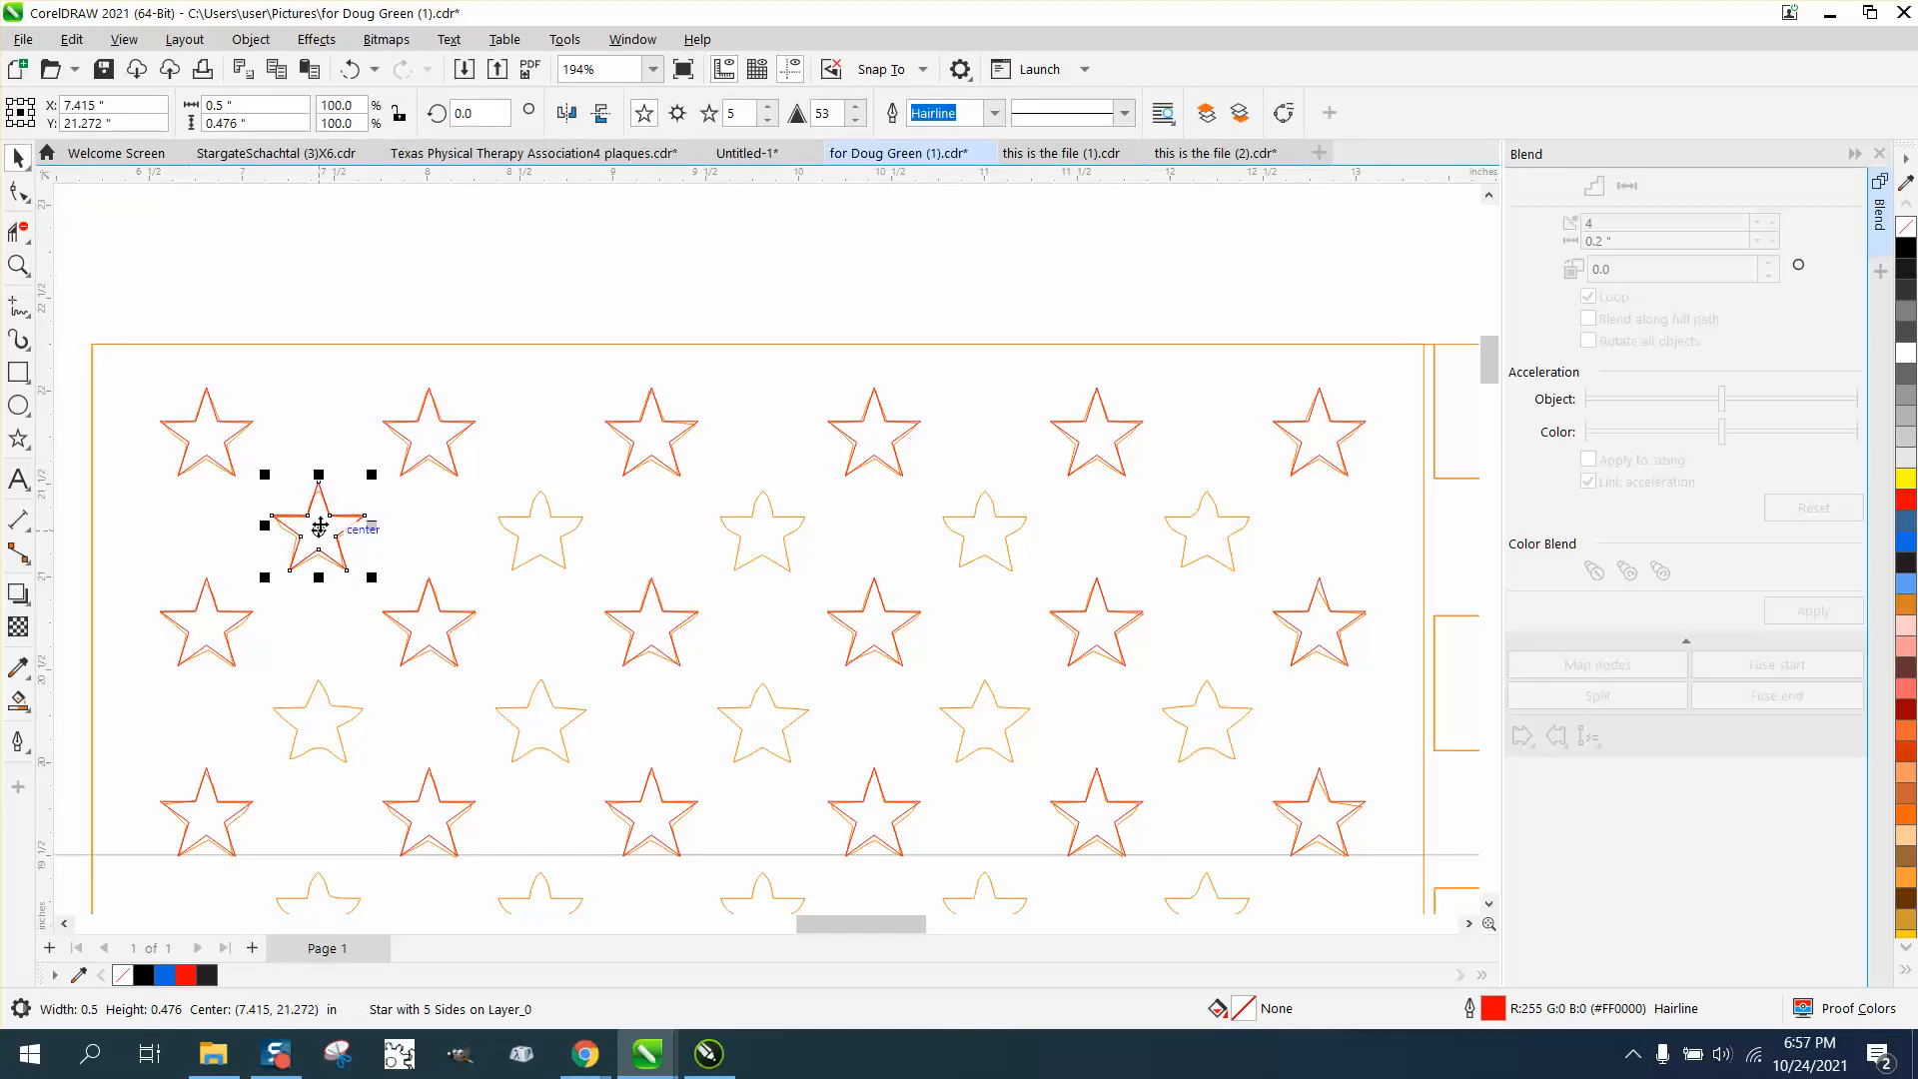
Copy the red star onto the last star of the second row and blend the two stars with 3 steps.
left_click_drag(348, 555, 1207, 603)
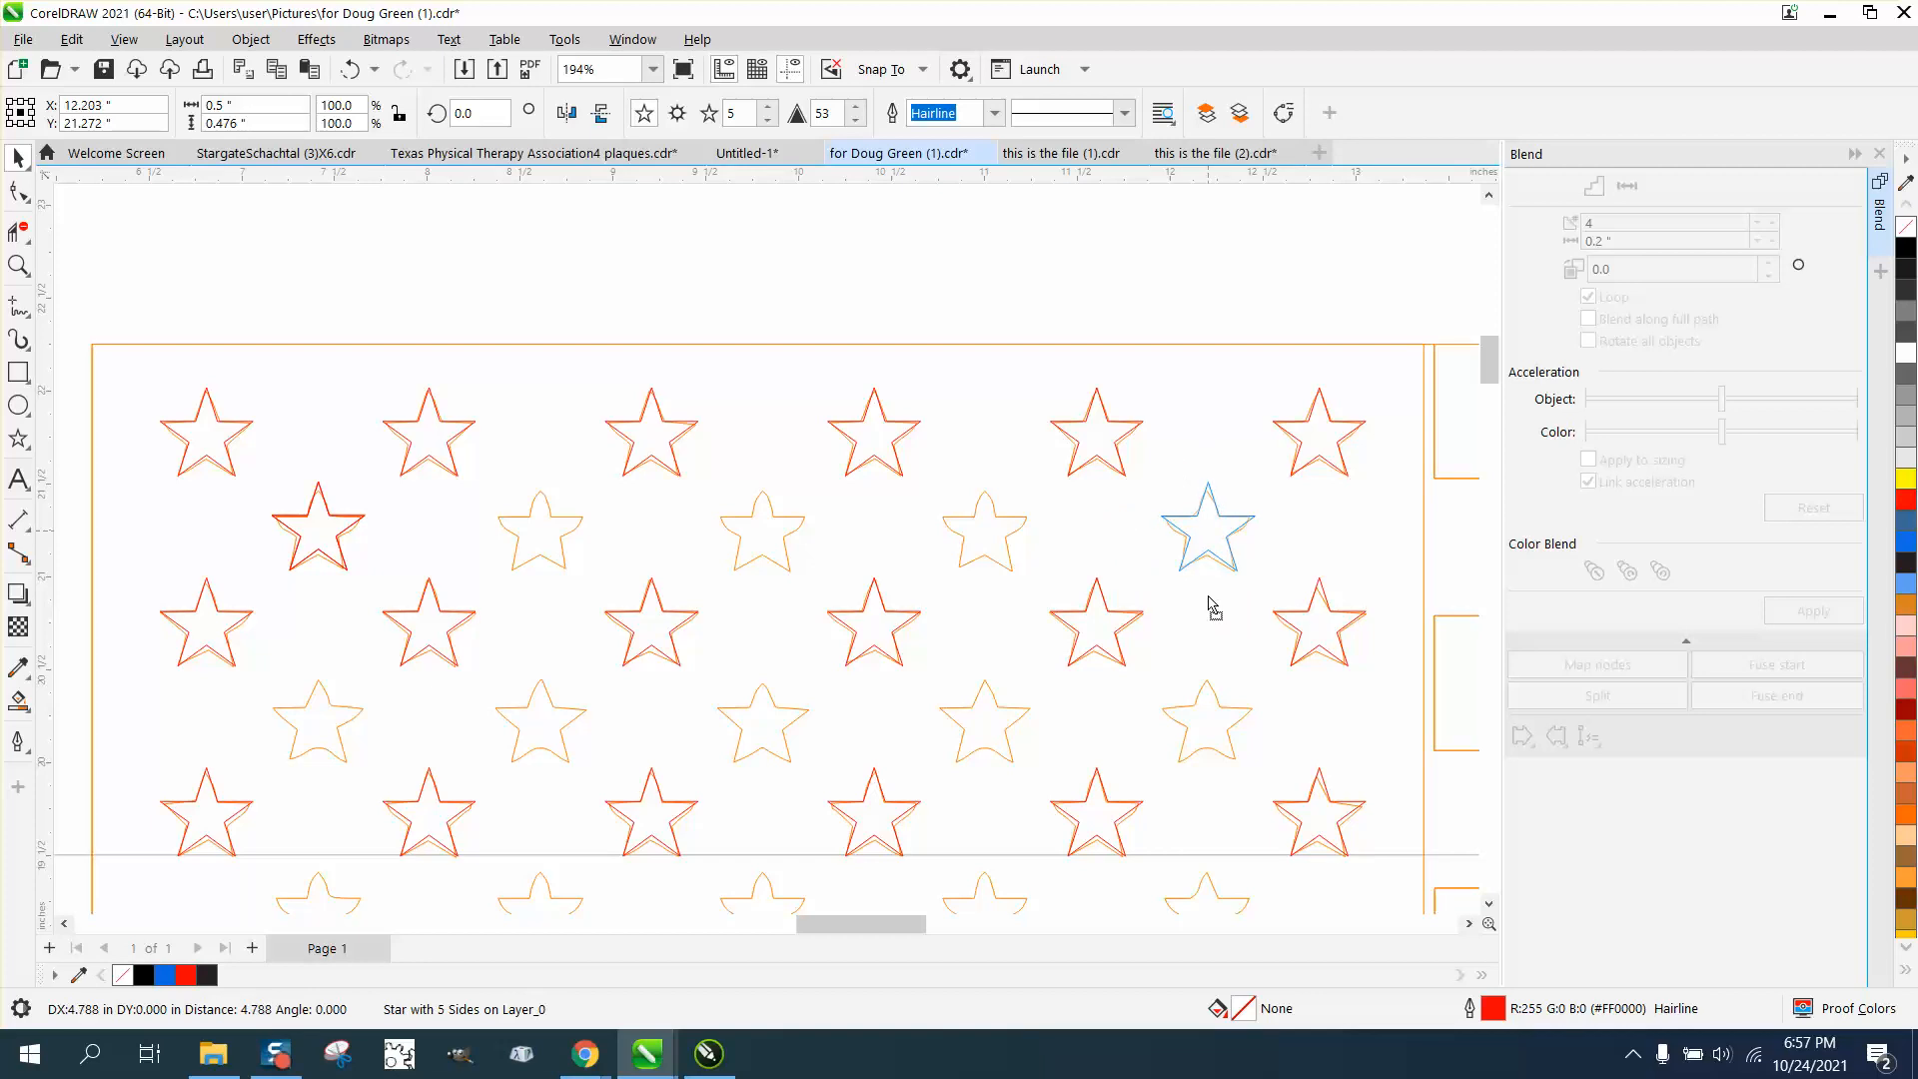
left_click(357, 520, "shift")
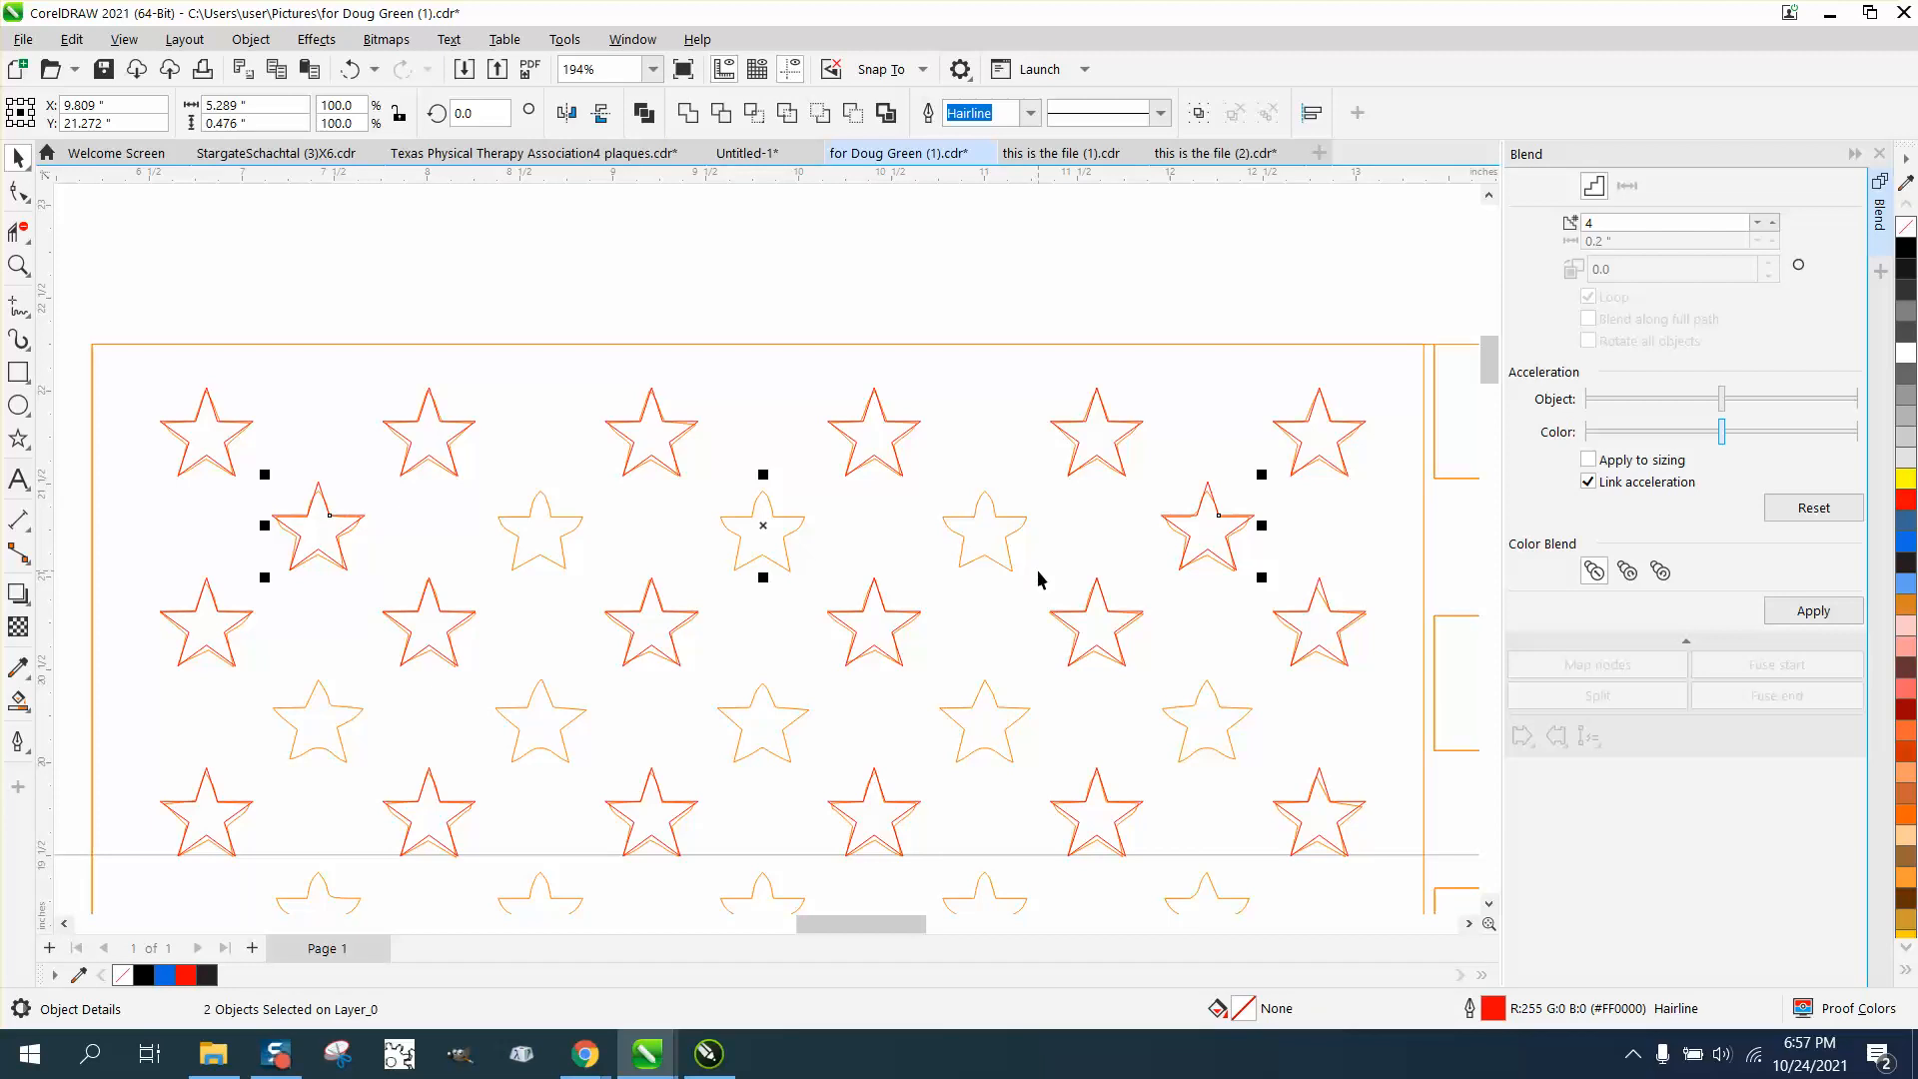
left_click(1653, 220)
left_click(1813, 610)
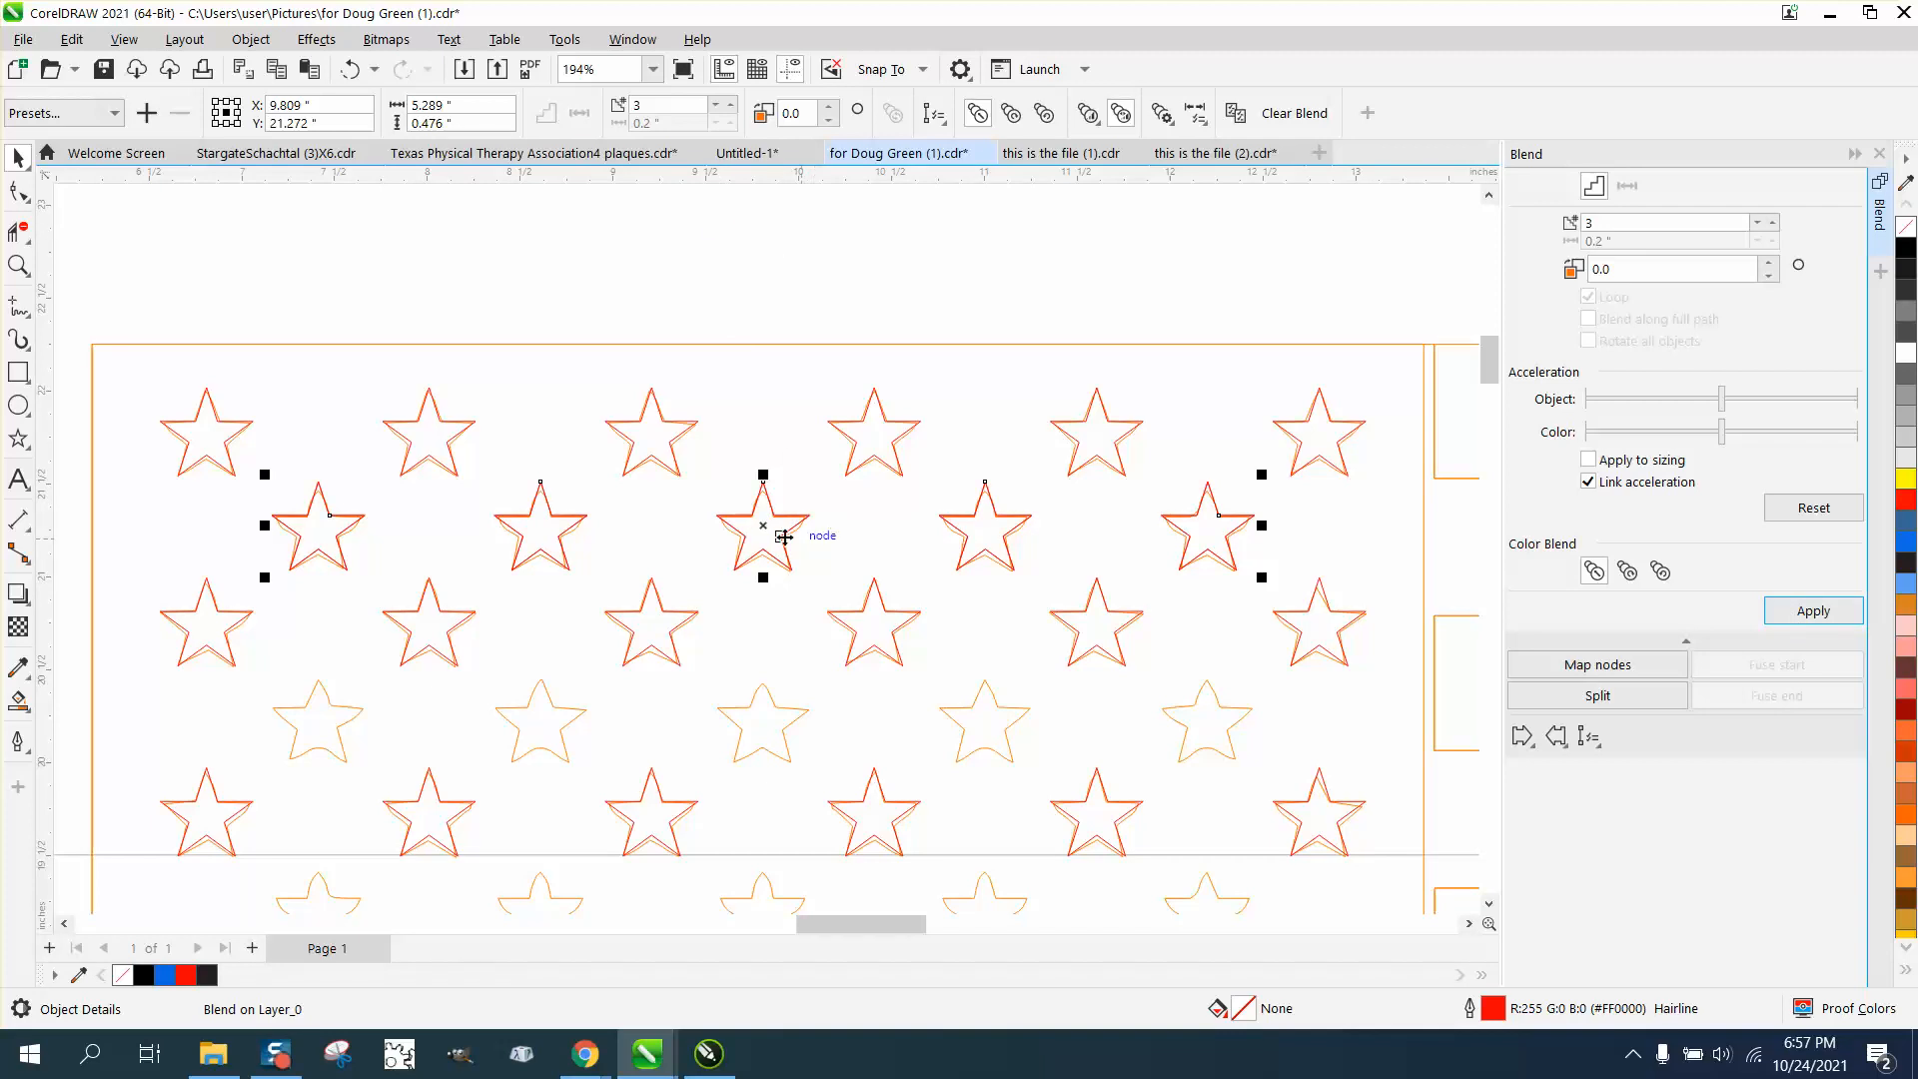
Duplicate the blended five-star row downward onto the other three five-star rows.
left_click_drag(762, 527, 764, 699)
key("ctrl+r")
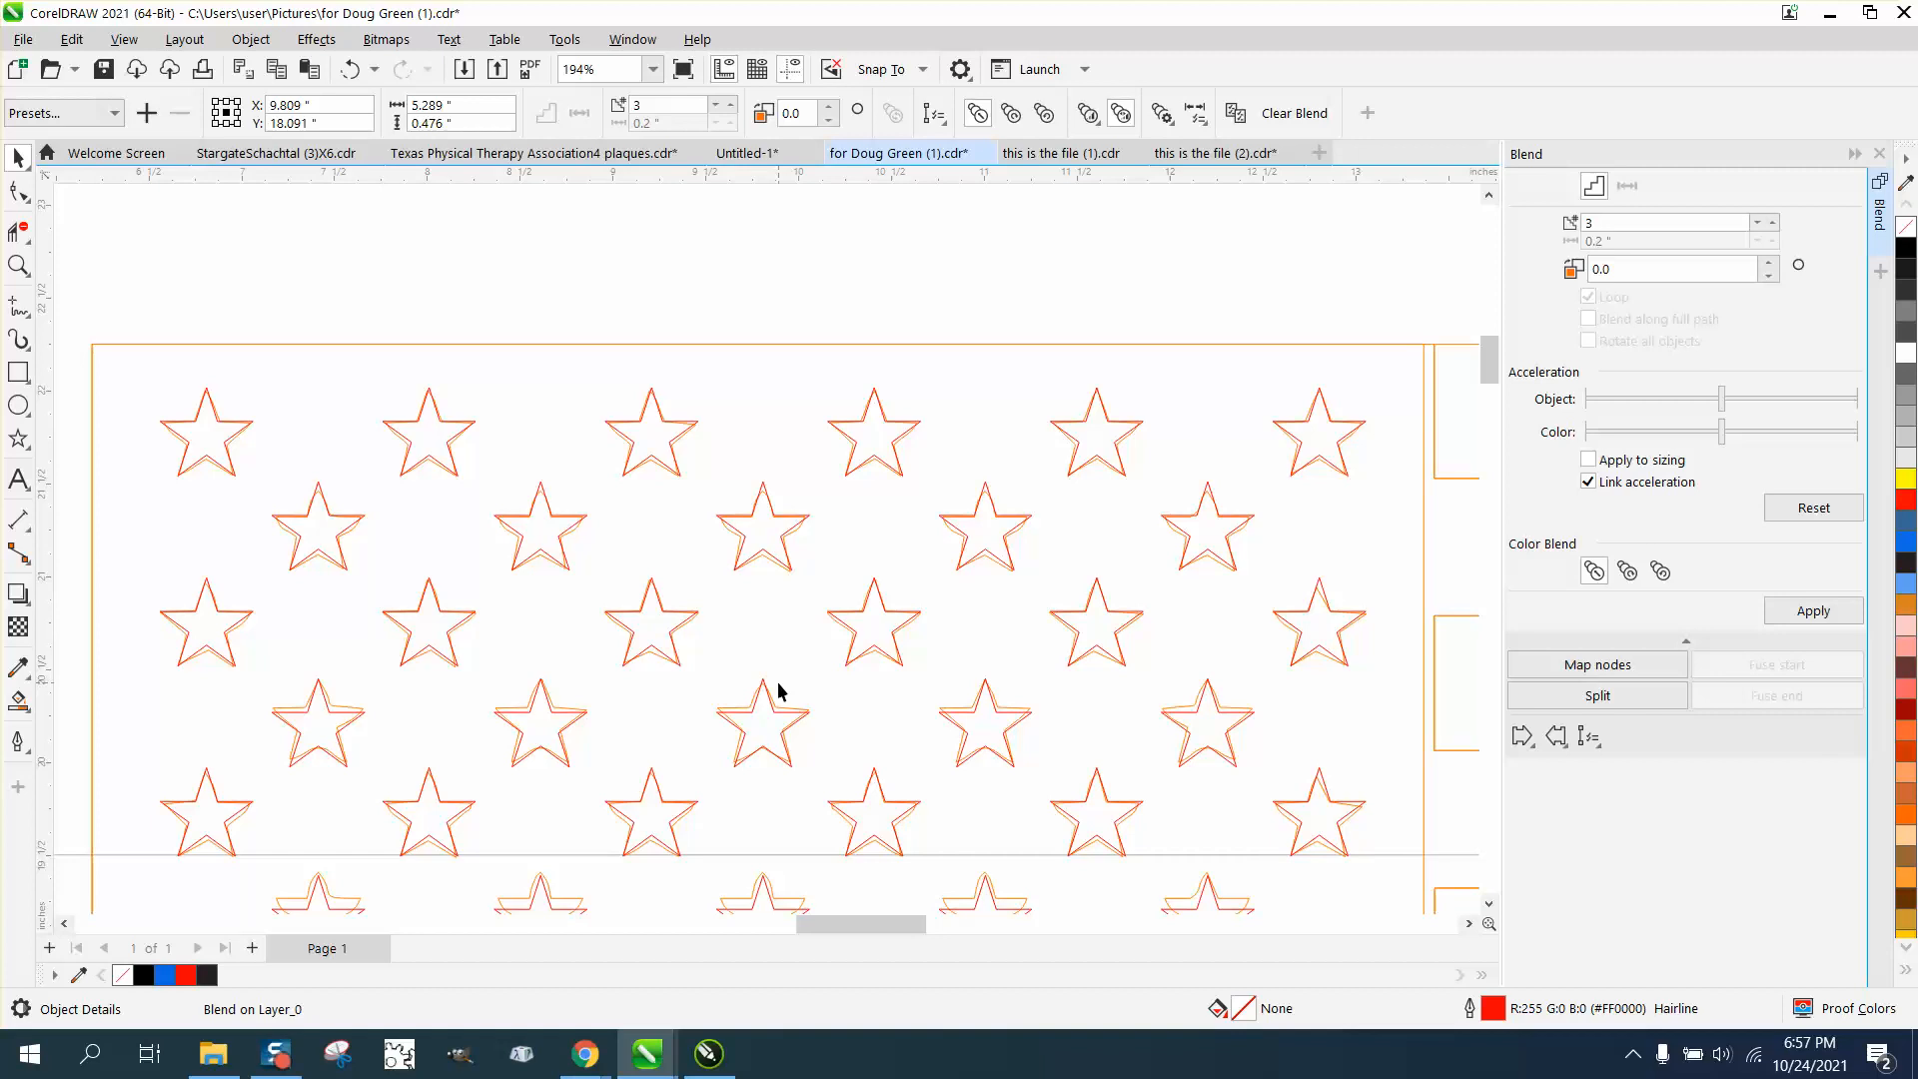
scroll(695, 568, "down", 2)
scroll(827, 649, "down", 2)
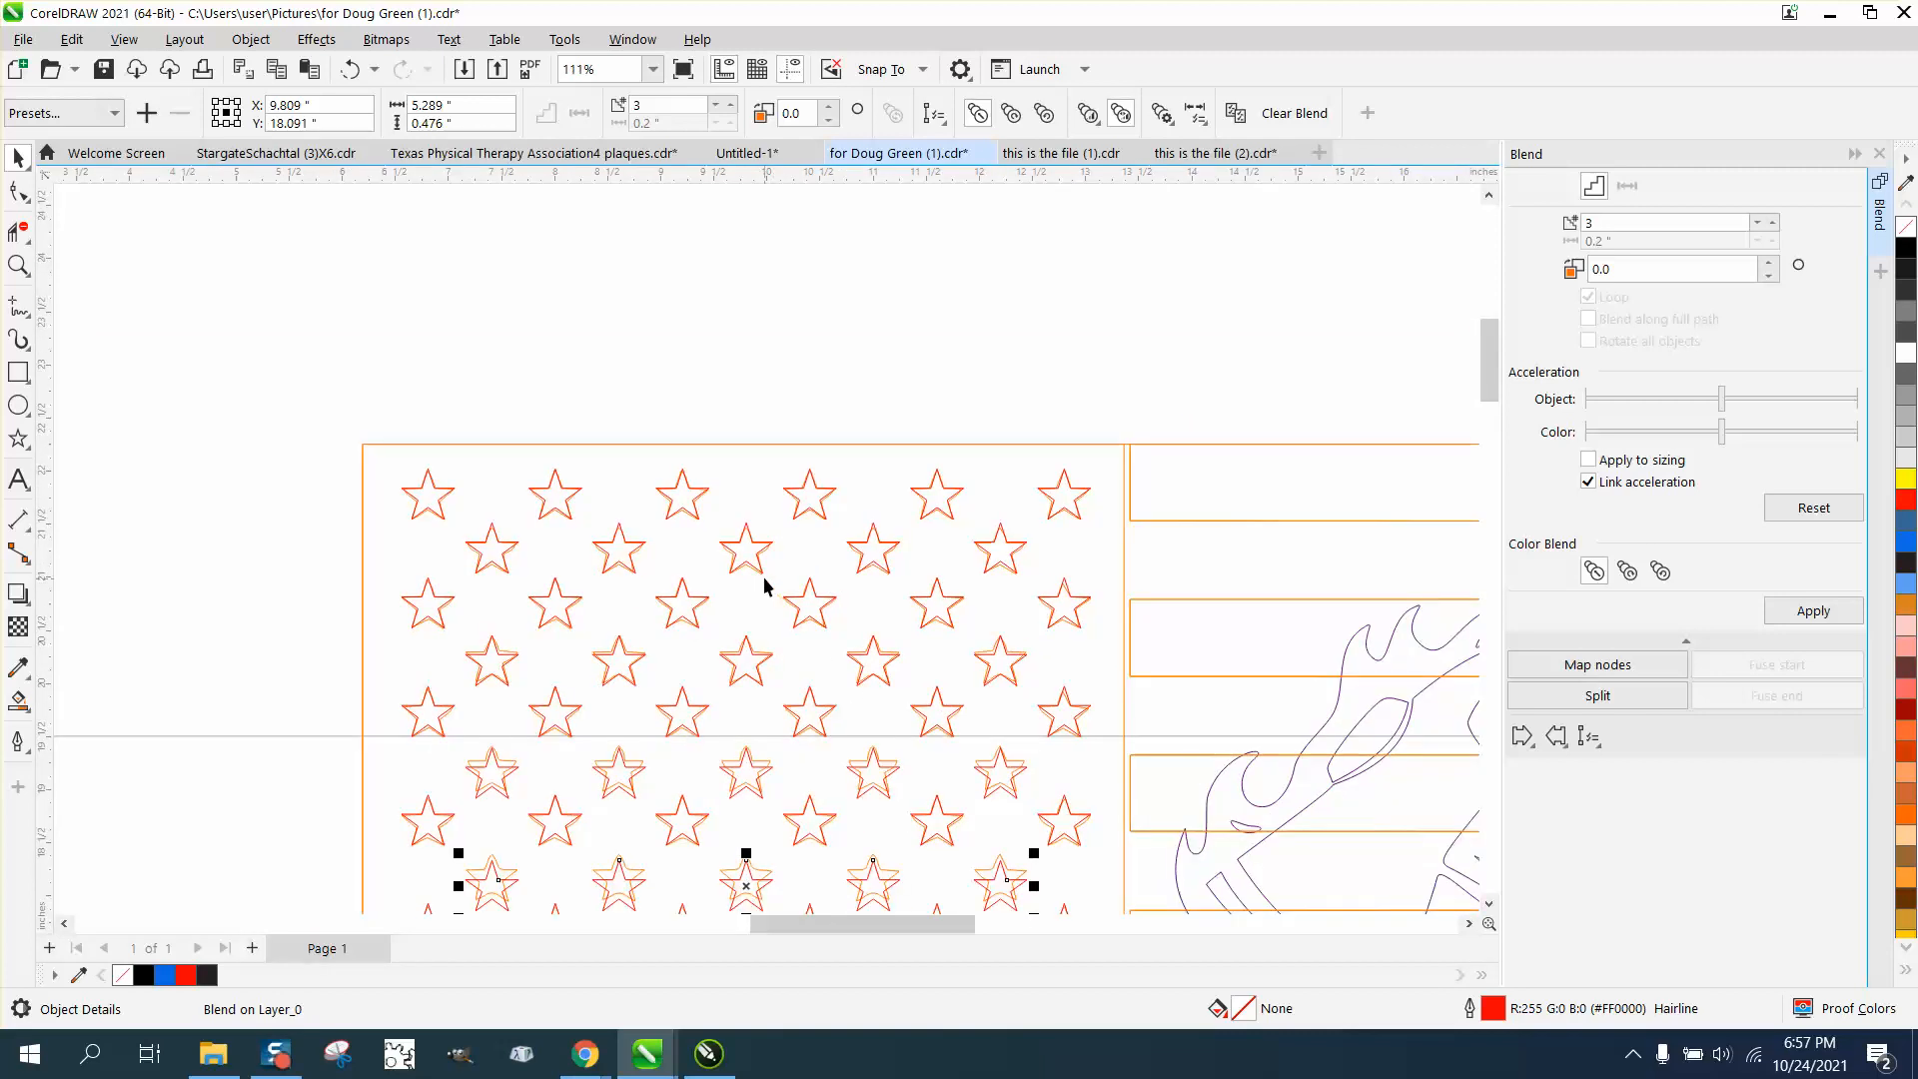
Deselect the star row and set the nudge distance to 0.01 inches.
left_click(18, 266)
left_click_drag(349, 692, 1215, 957)
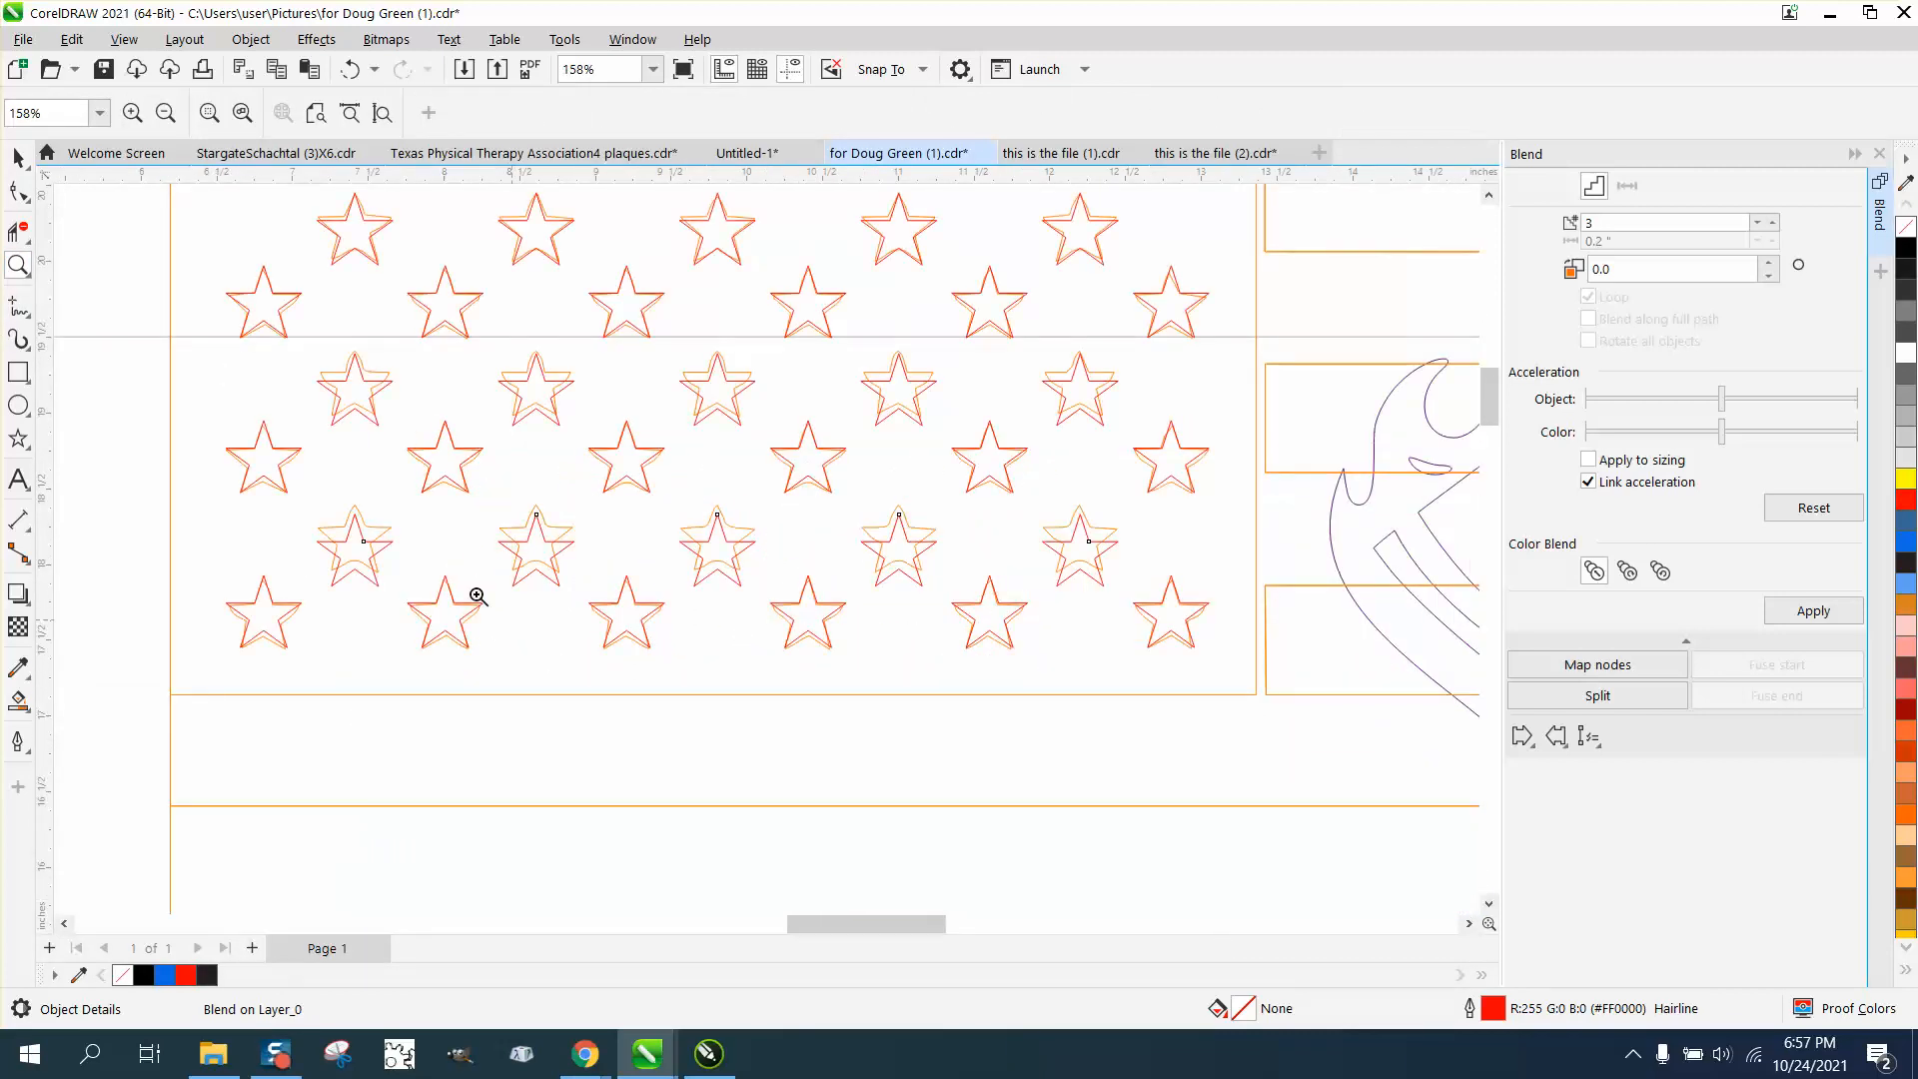
left_click(26, 189)
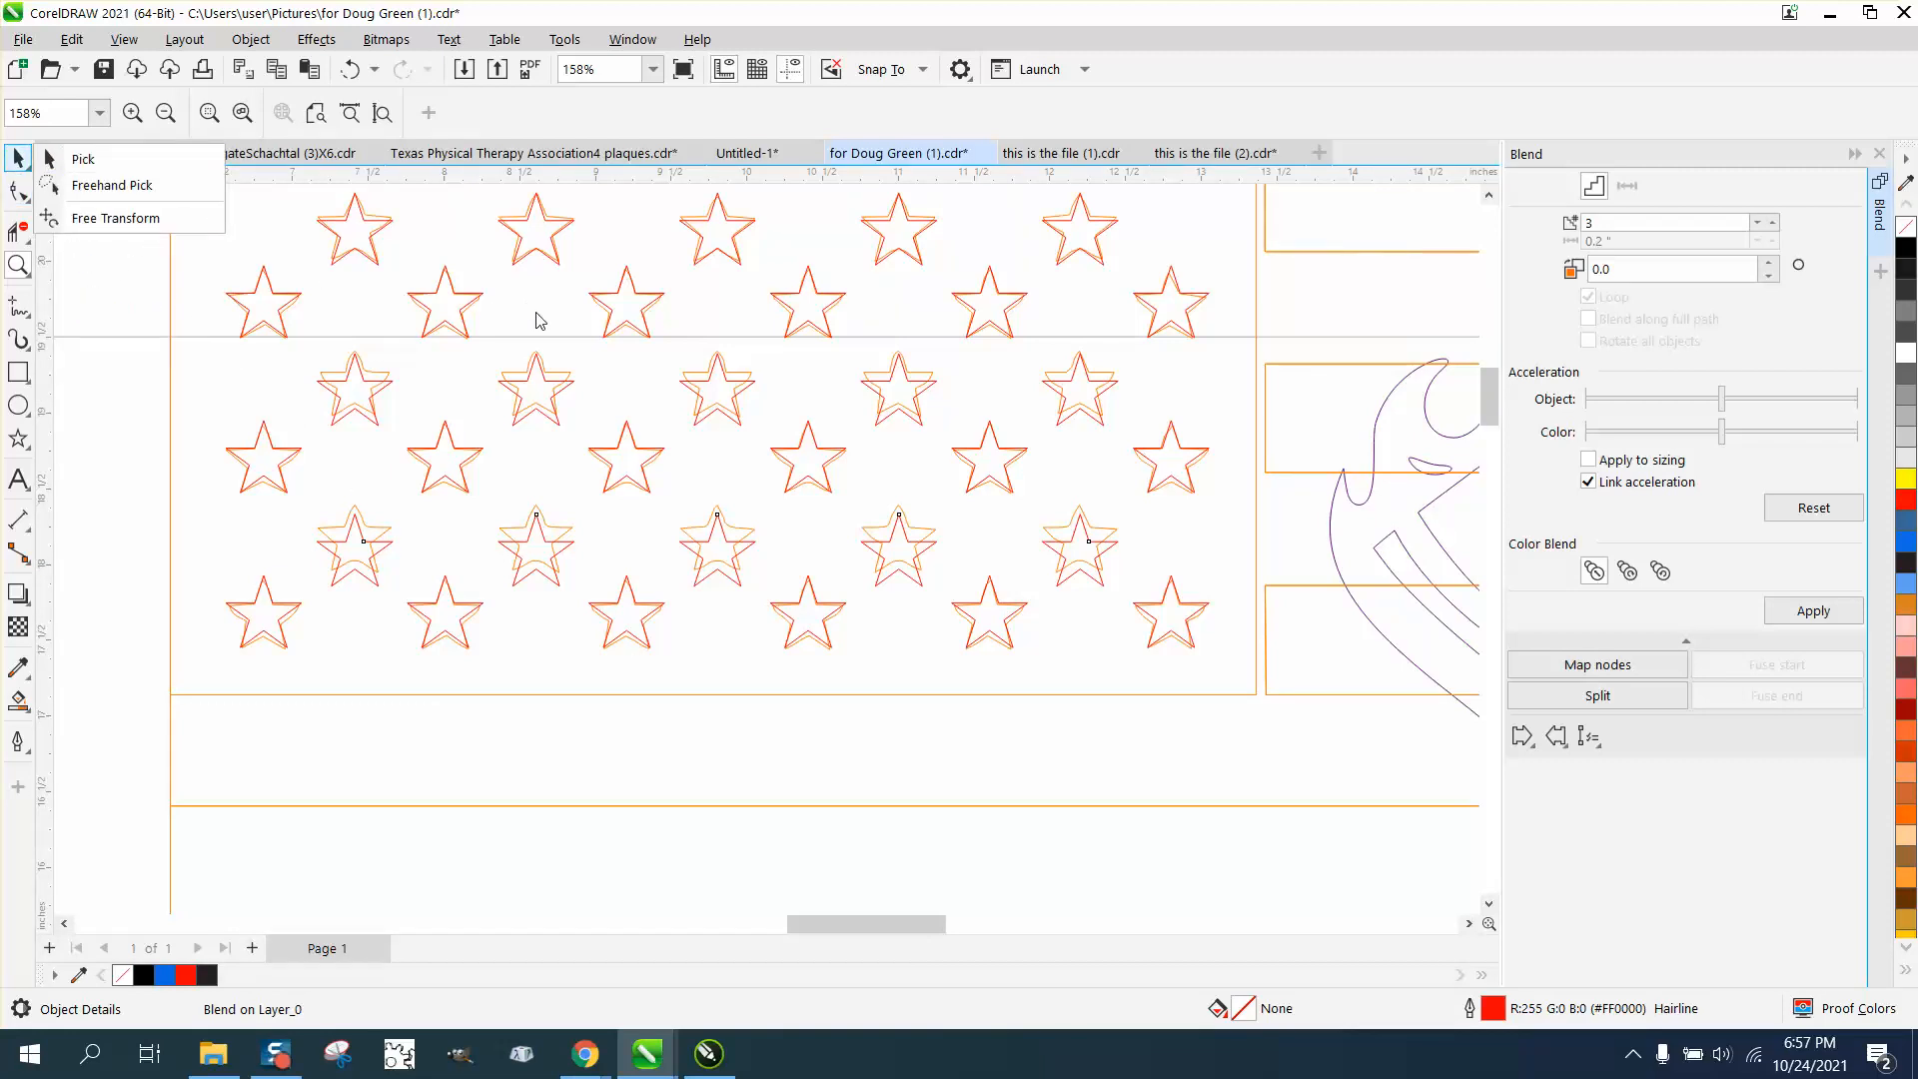
left_click(103, 359)
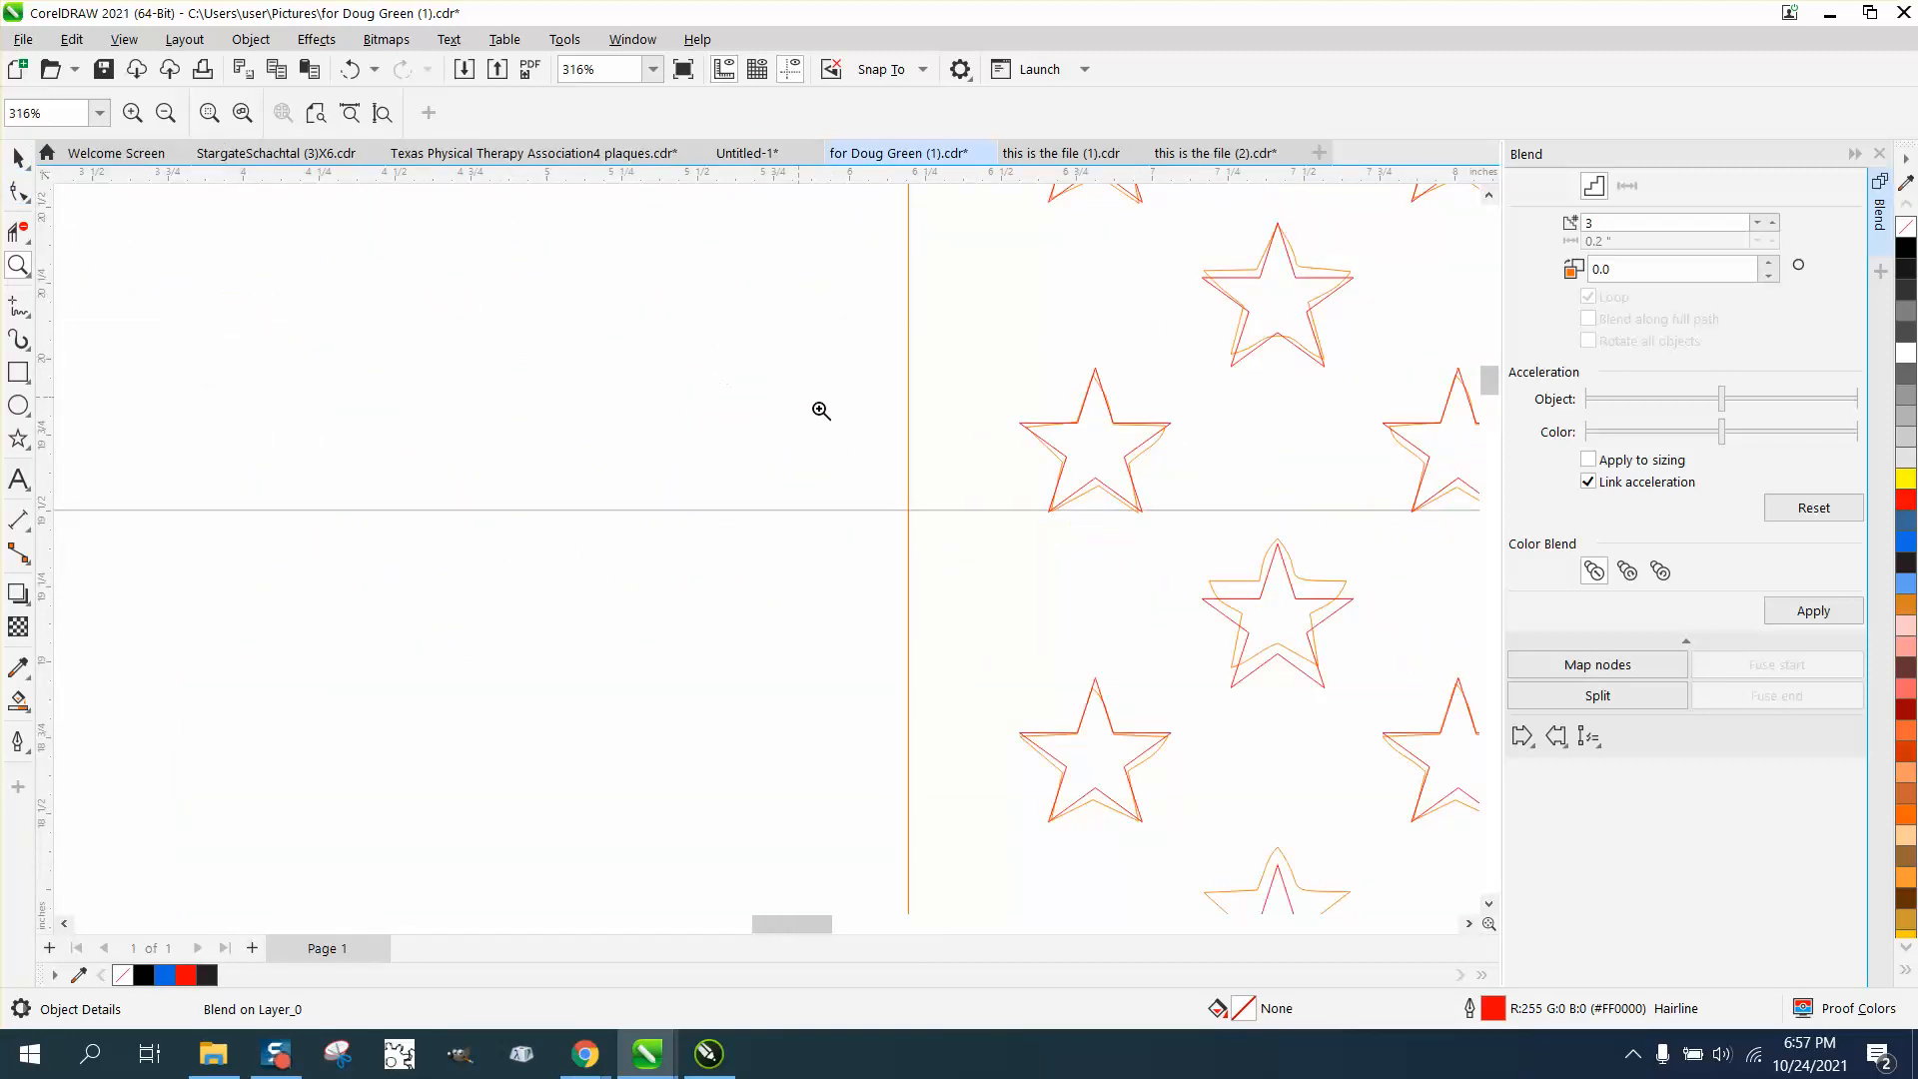
scroll(852, 437, "down", 3)
left_click(20, 157)
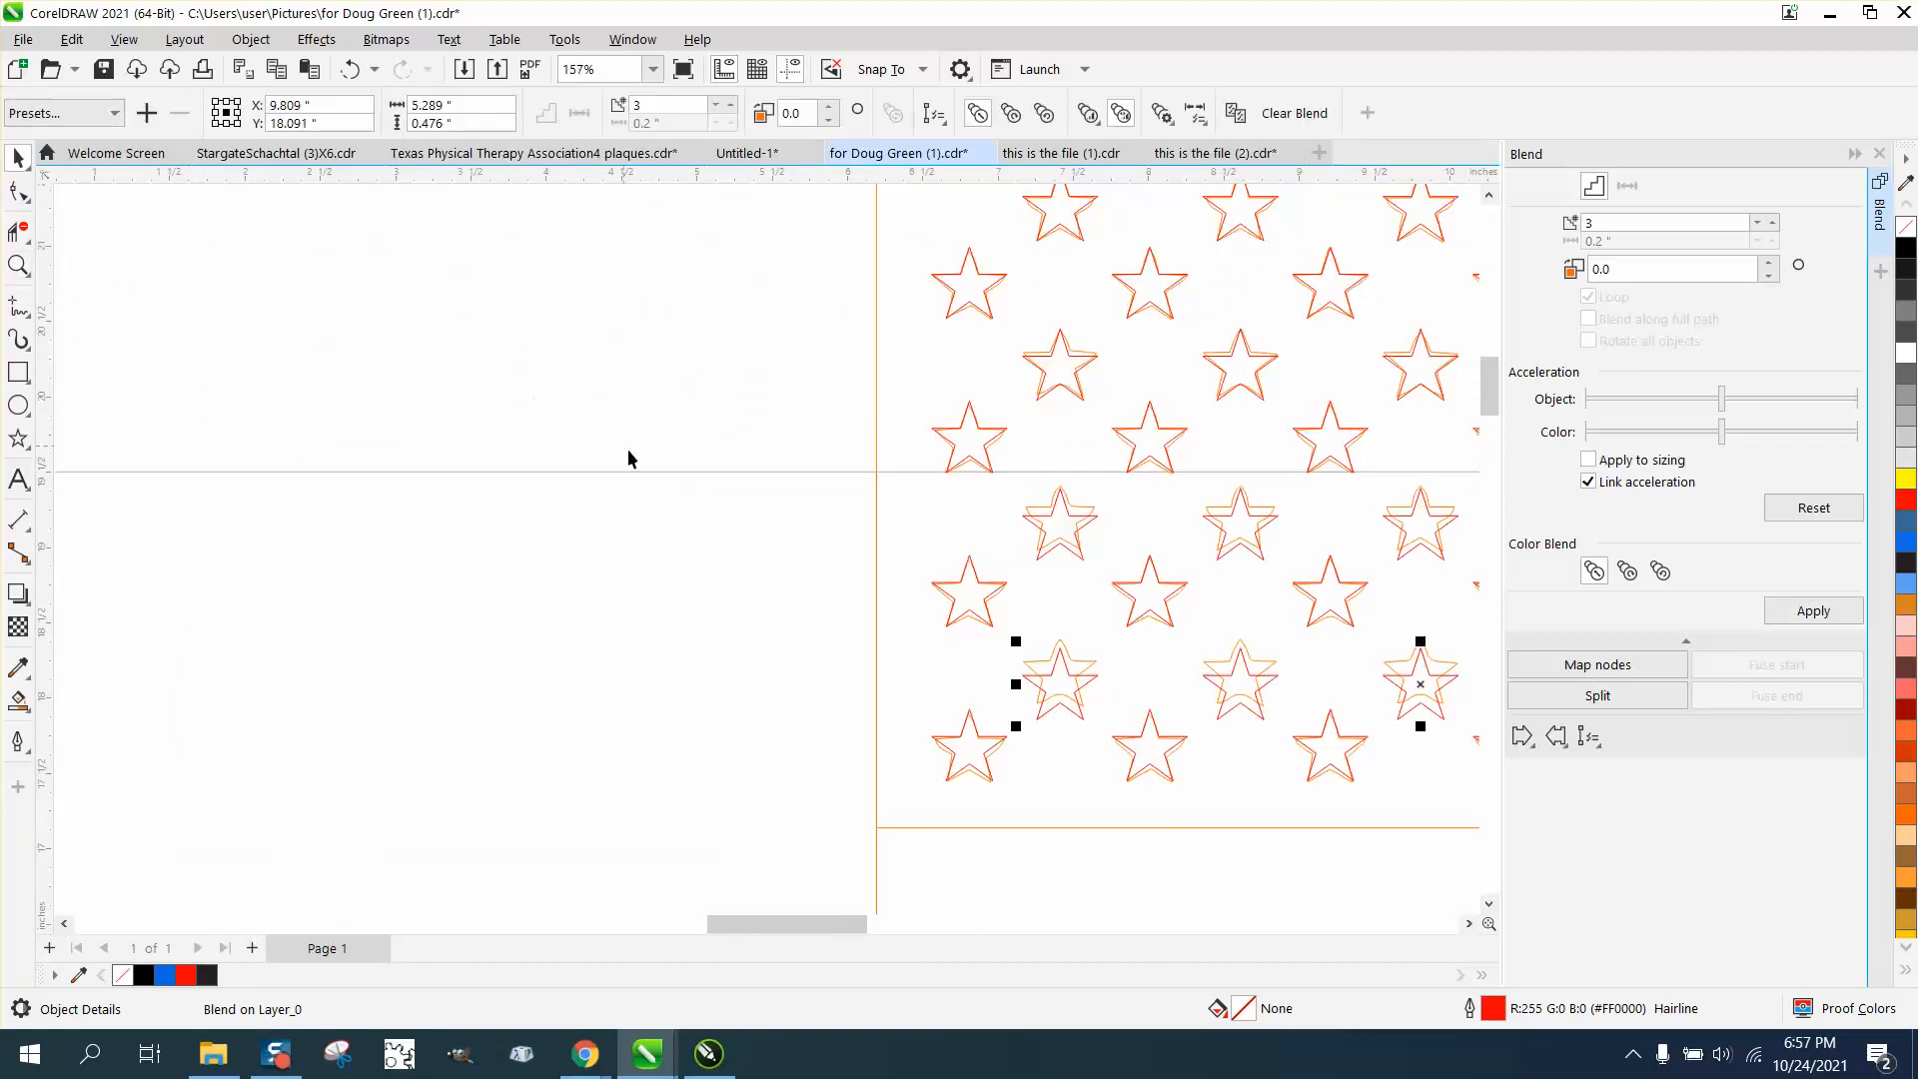
left_click(752, 416)
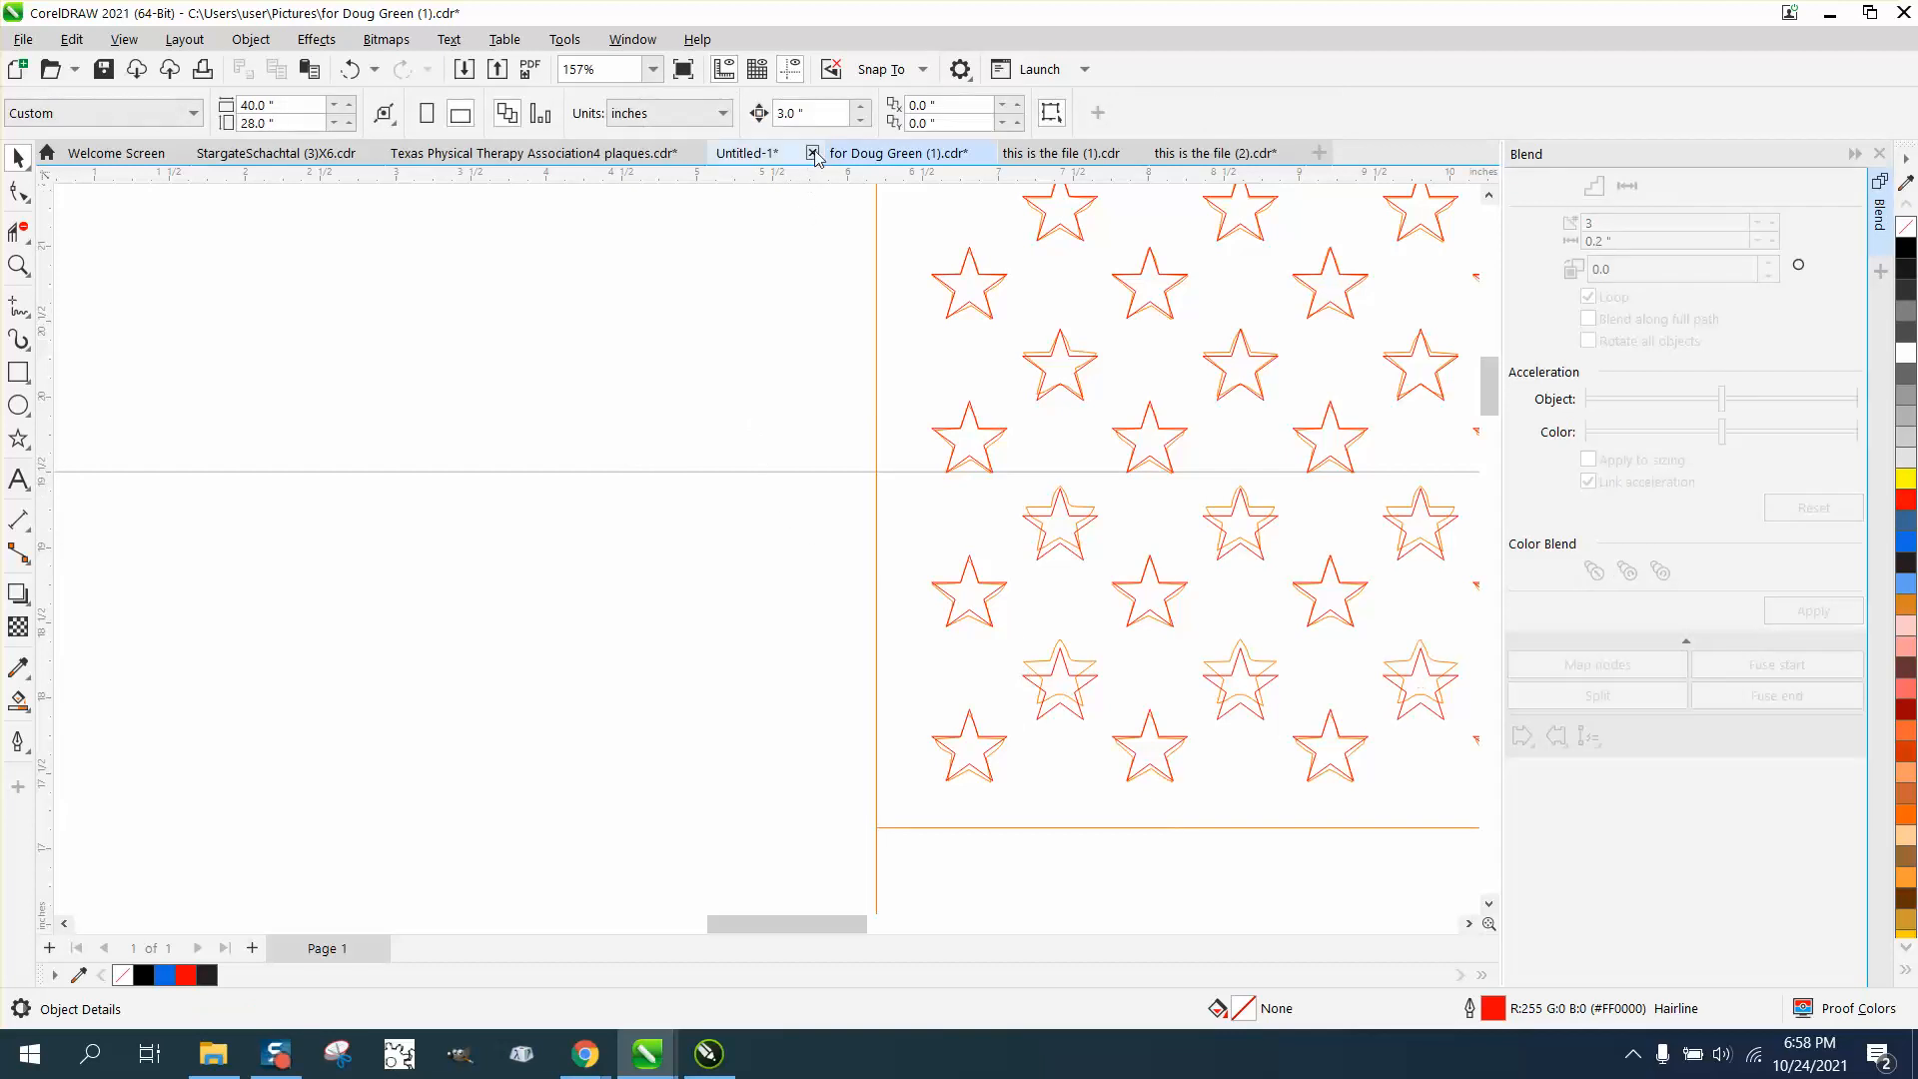
double_click(795, 113)
type(".")
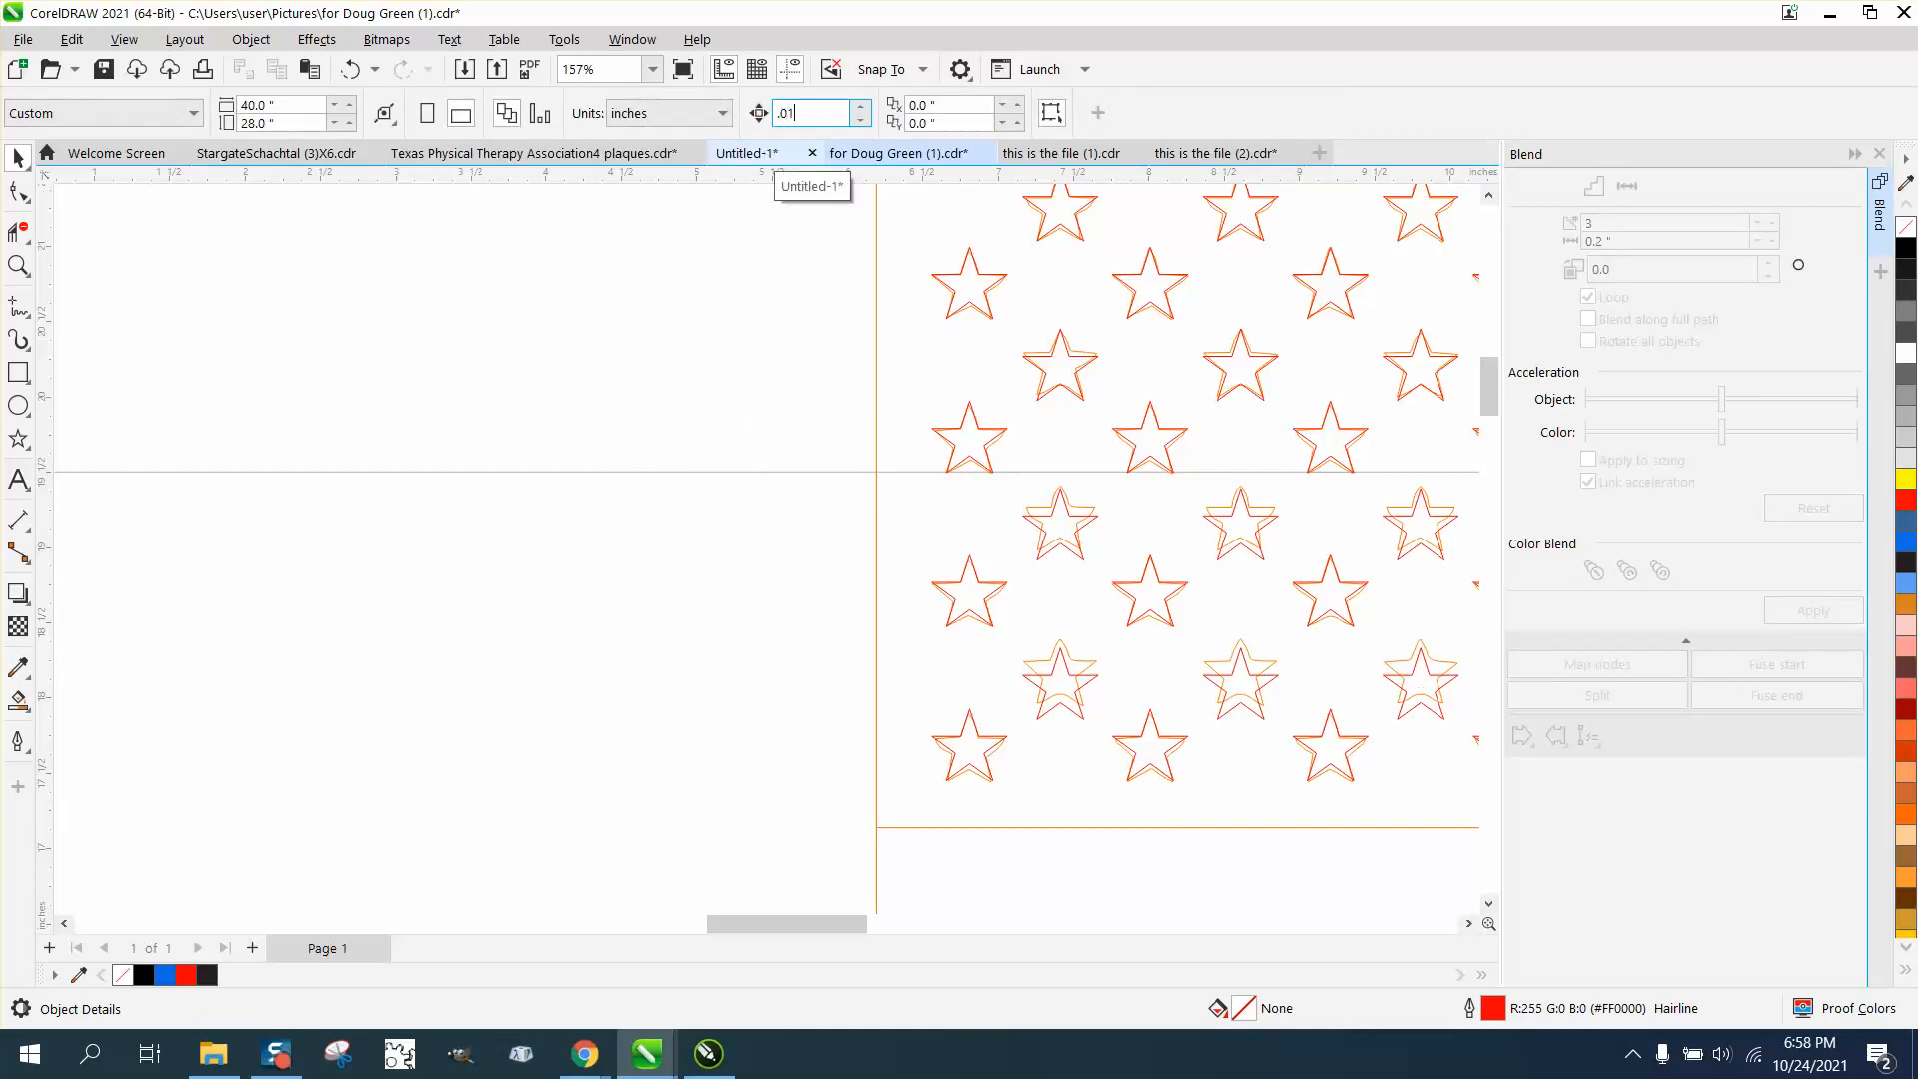
type("01")
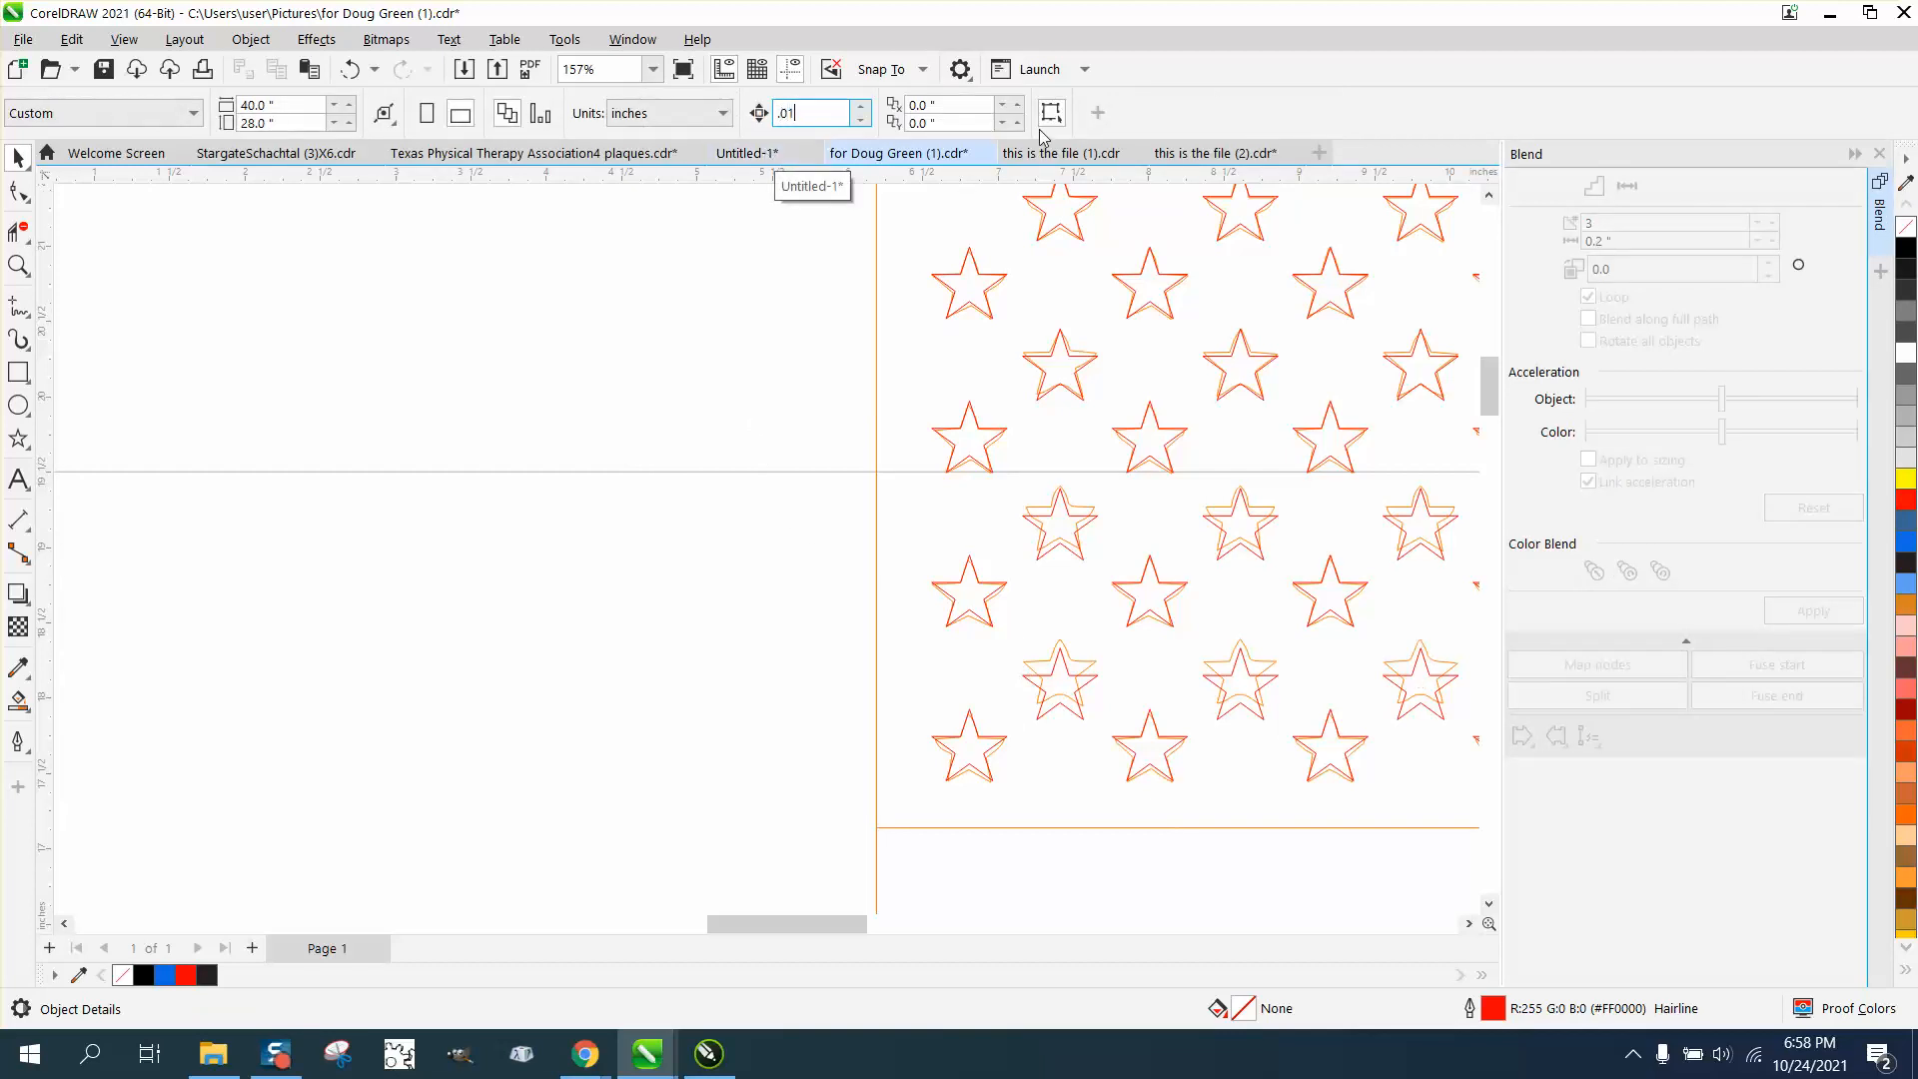
Nudge the third blended five-star row up 0.04 inches to line up with the original stars beneath it.
left_click(1077, 523)
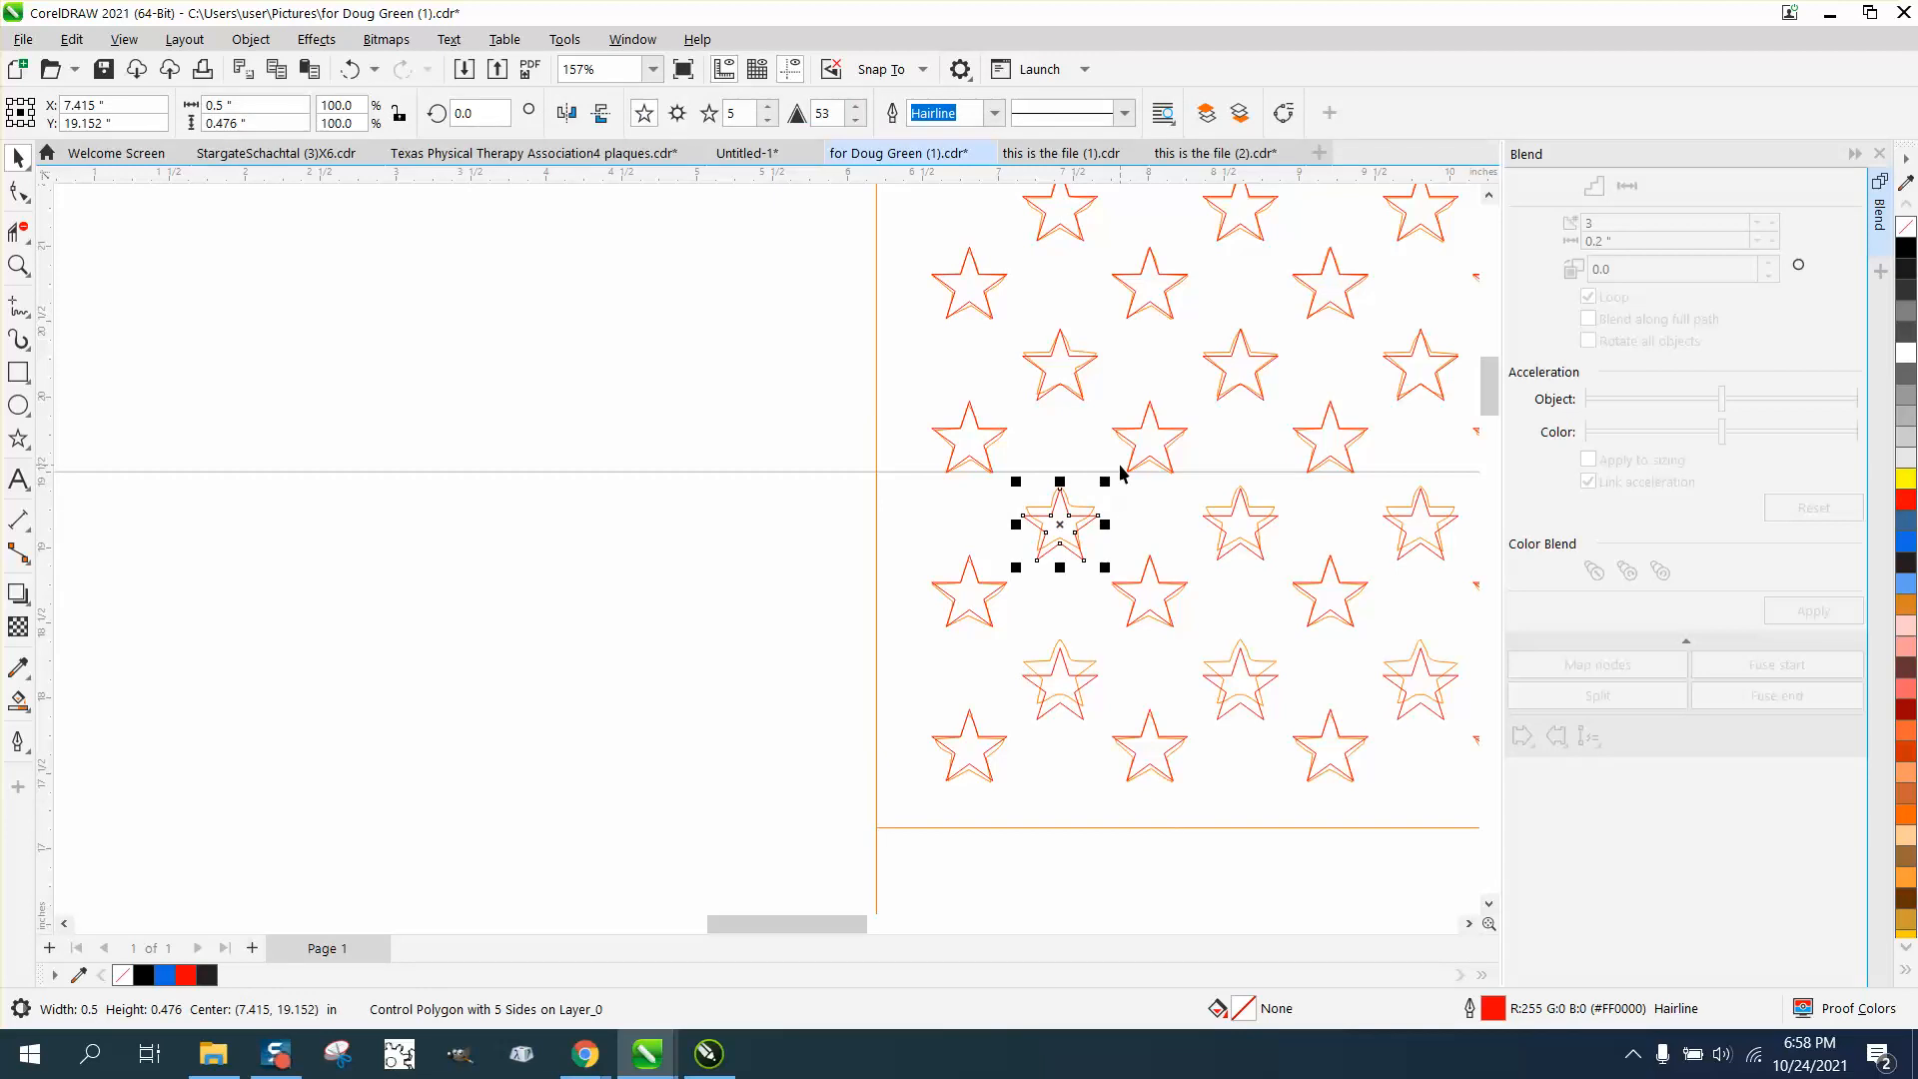
scroll(1121, 473, "down", 2)
scroll(934, 485, "down", 1)
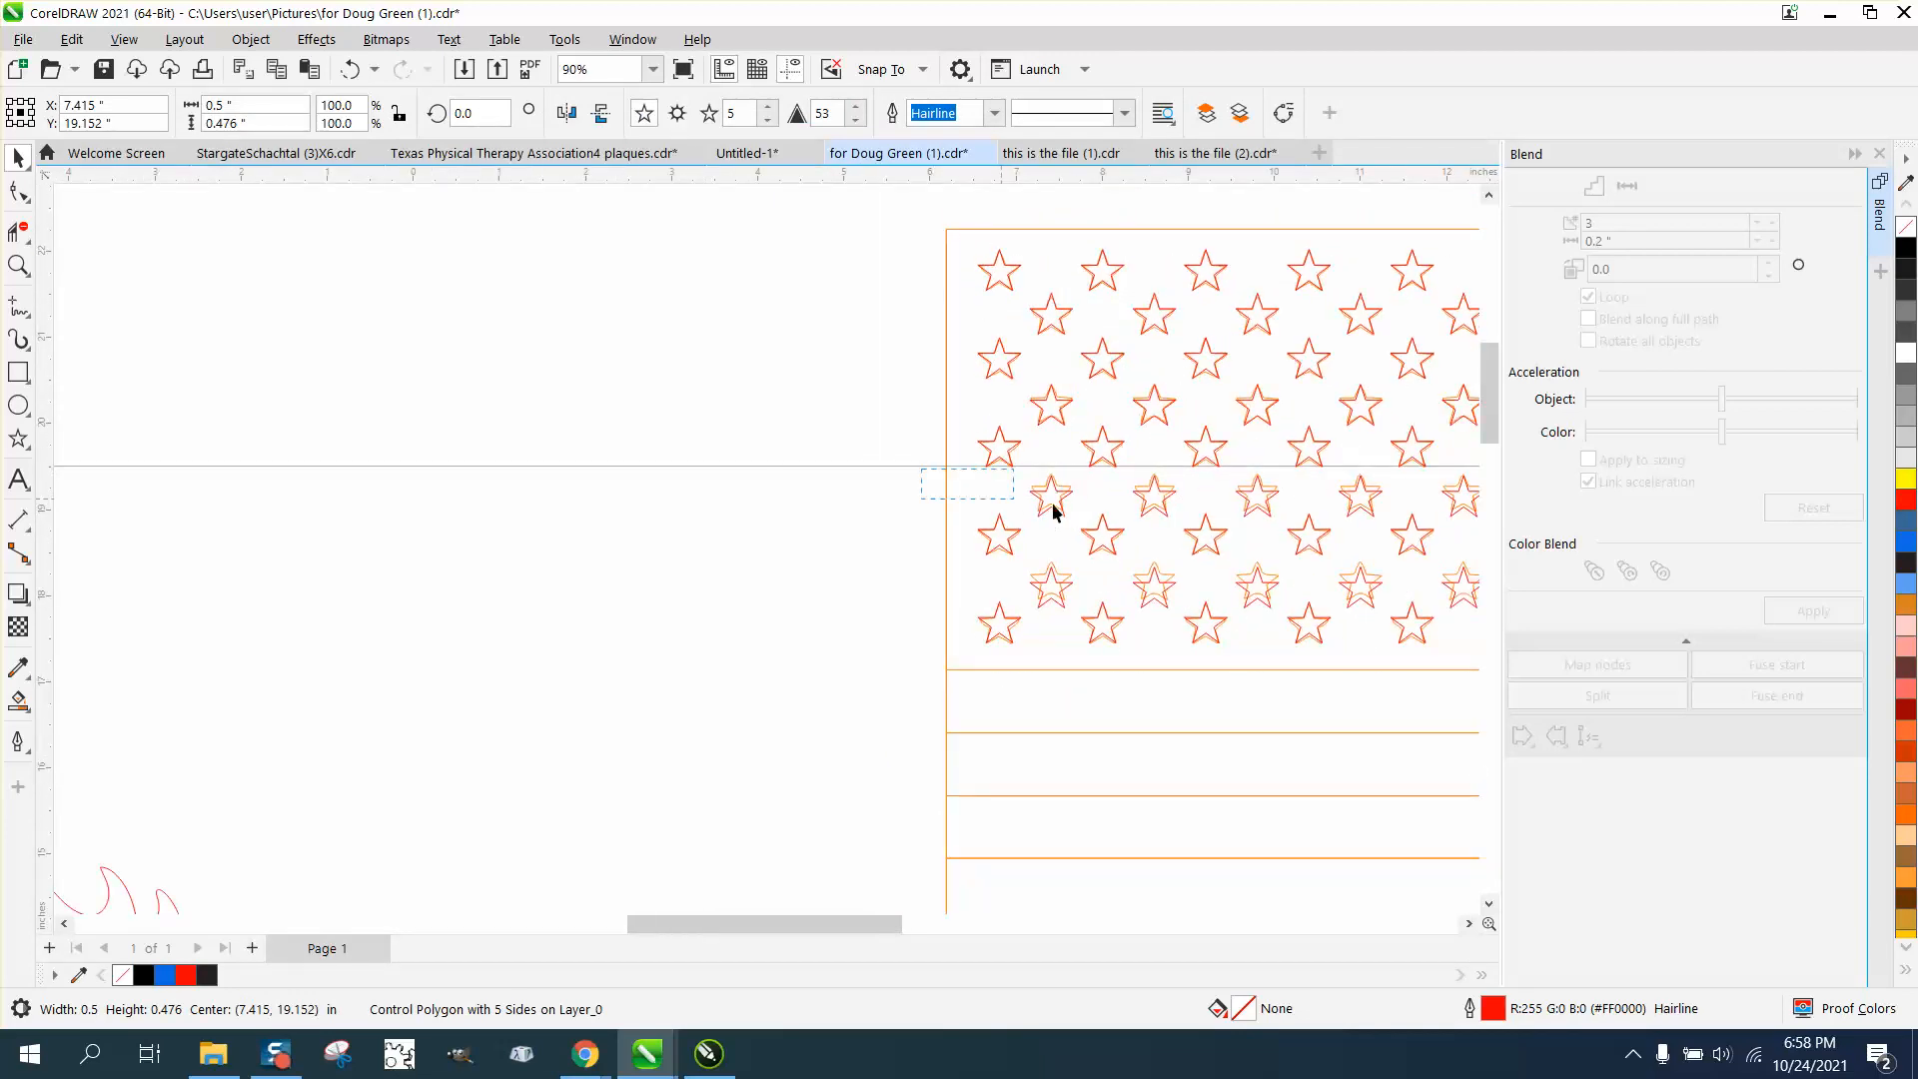
left_click_drag(1053, 504, 1412, 525)
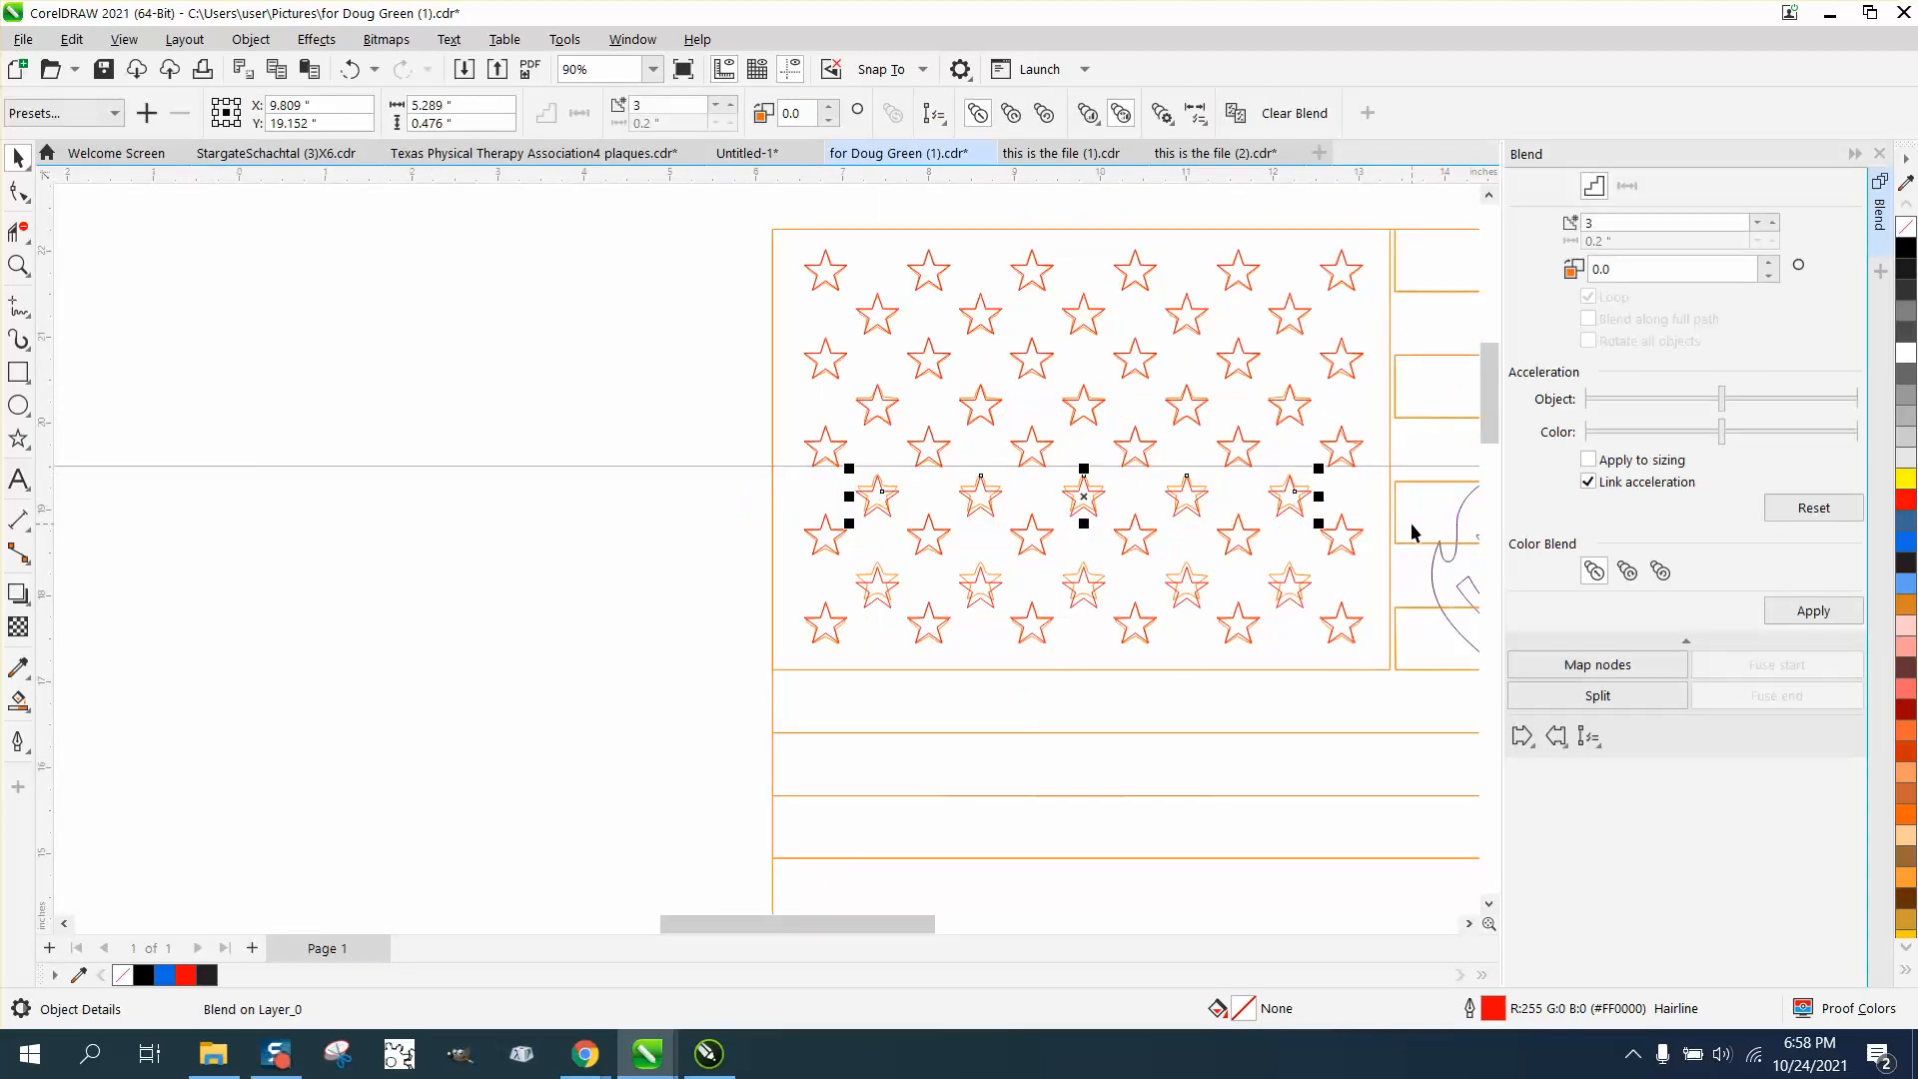
key("Up")
key("Up")
key("Up")
key("Up")
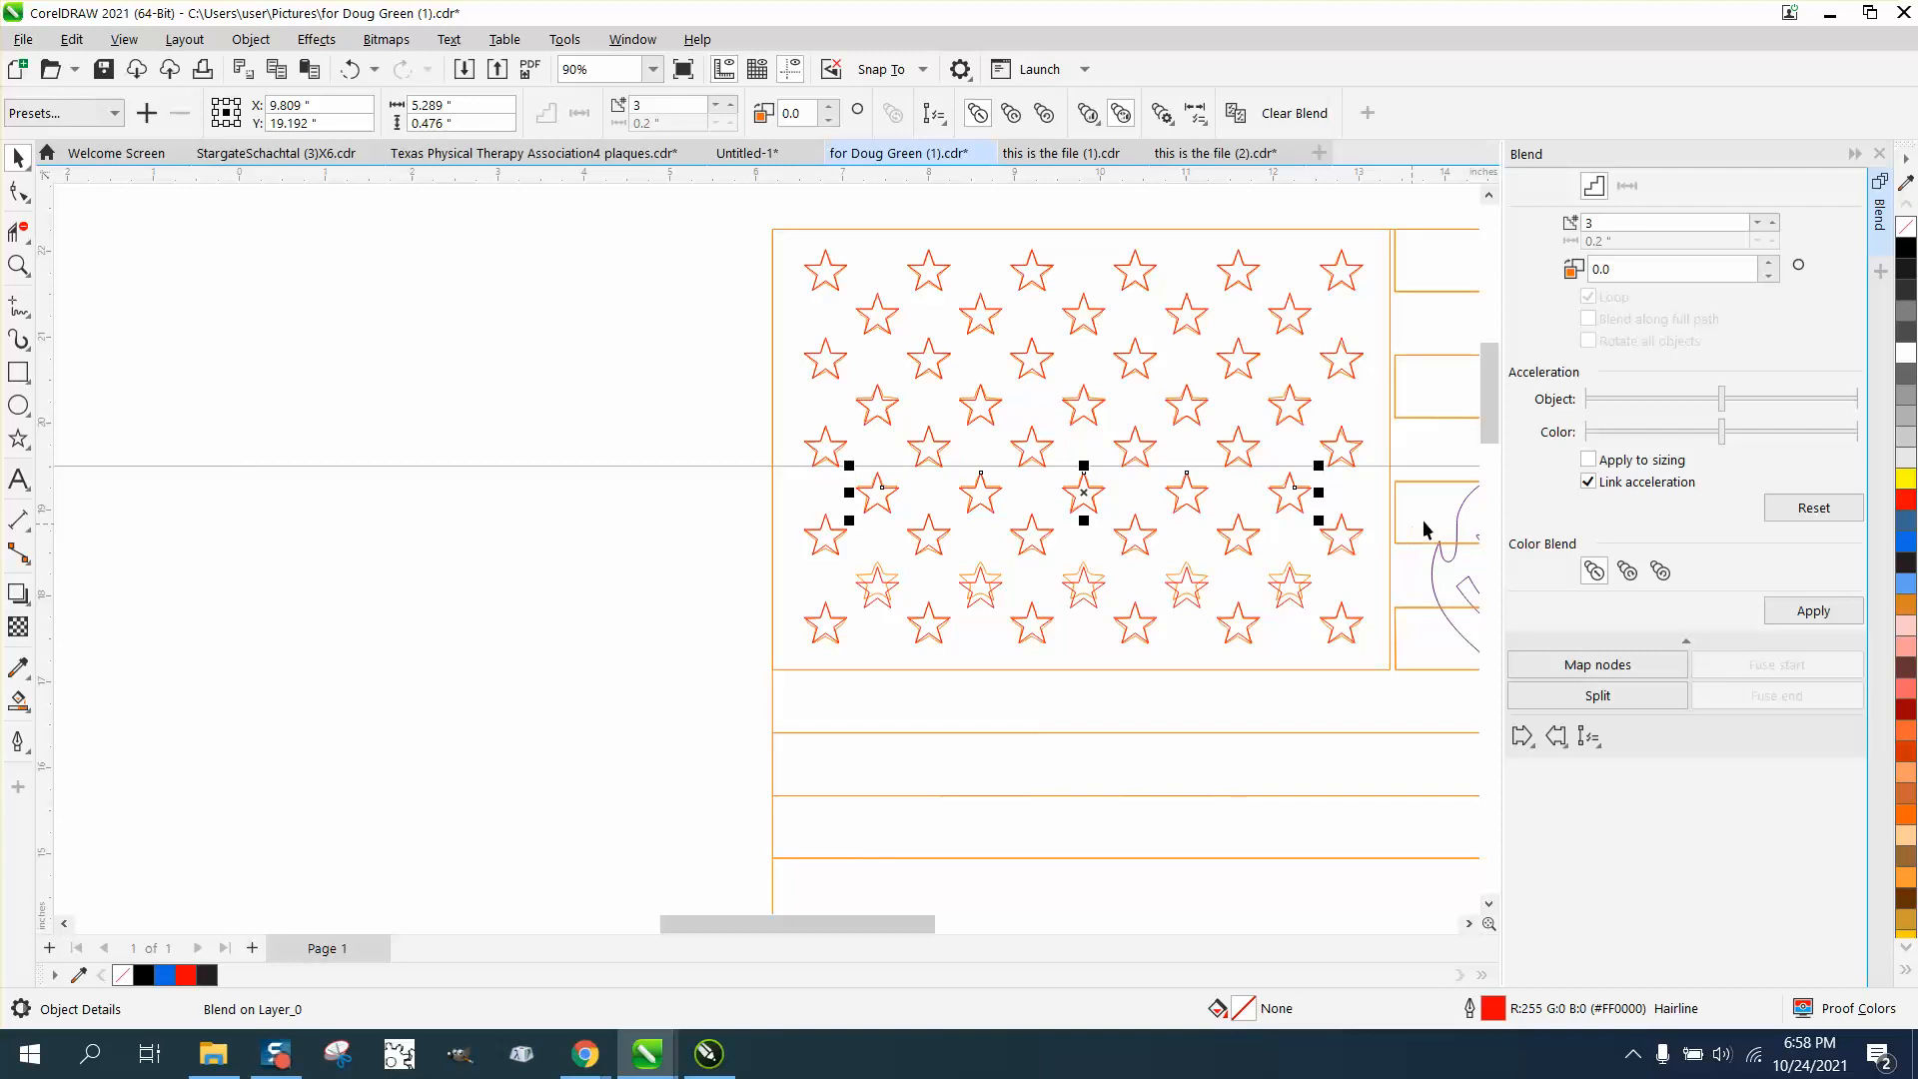
Nudge the lowest blended five-star row up 0.08 inches onto the original stars beneath it.
left_click_drag(776, 572, 1293, 631)
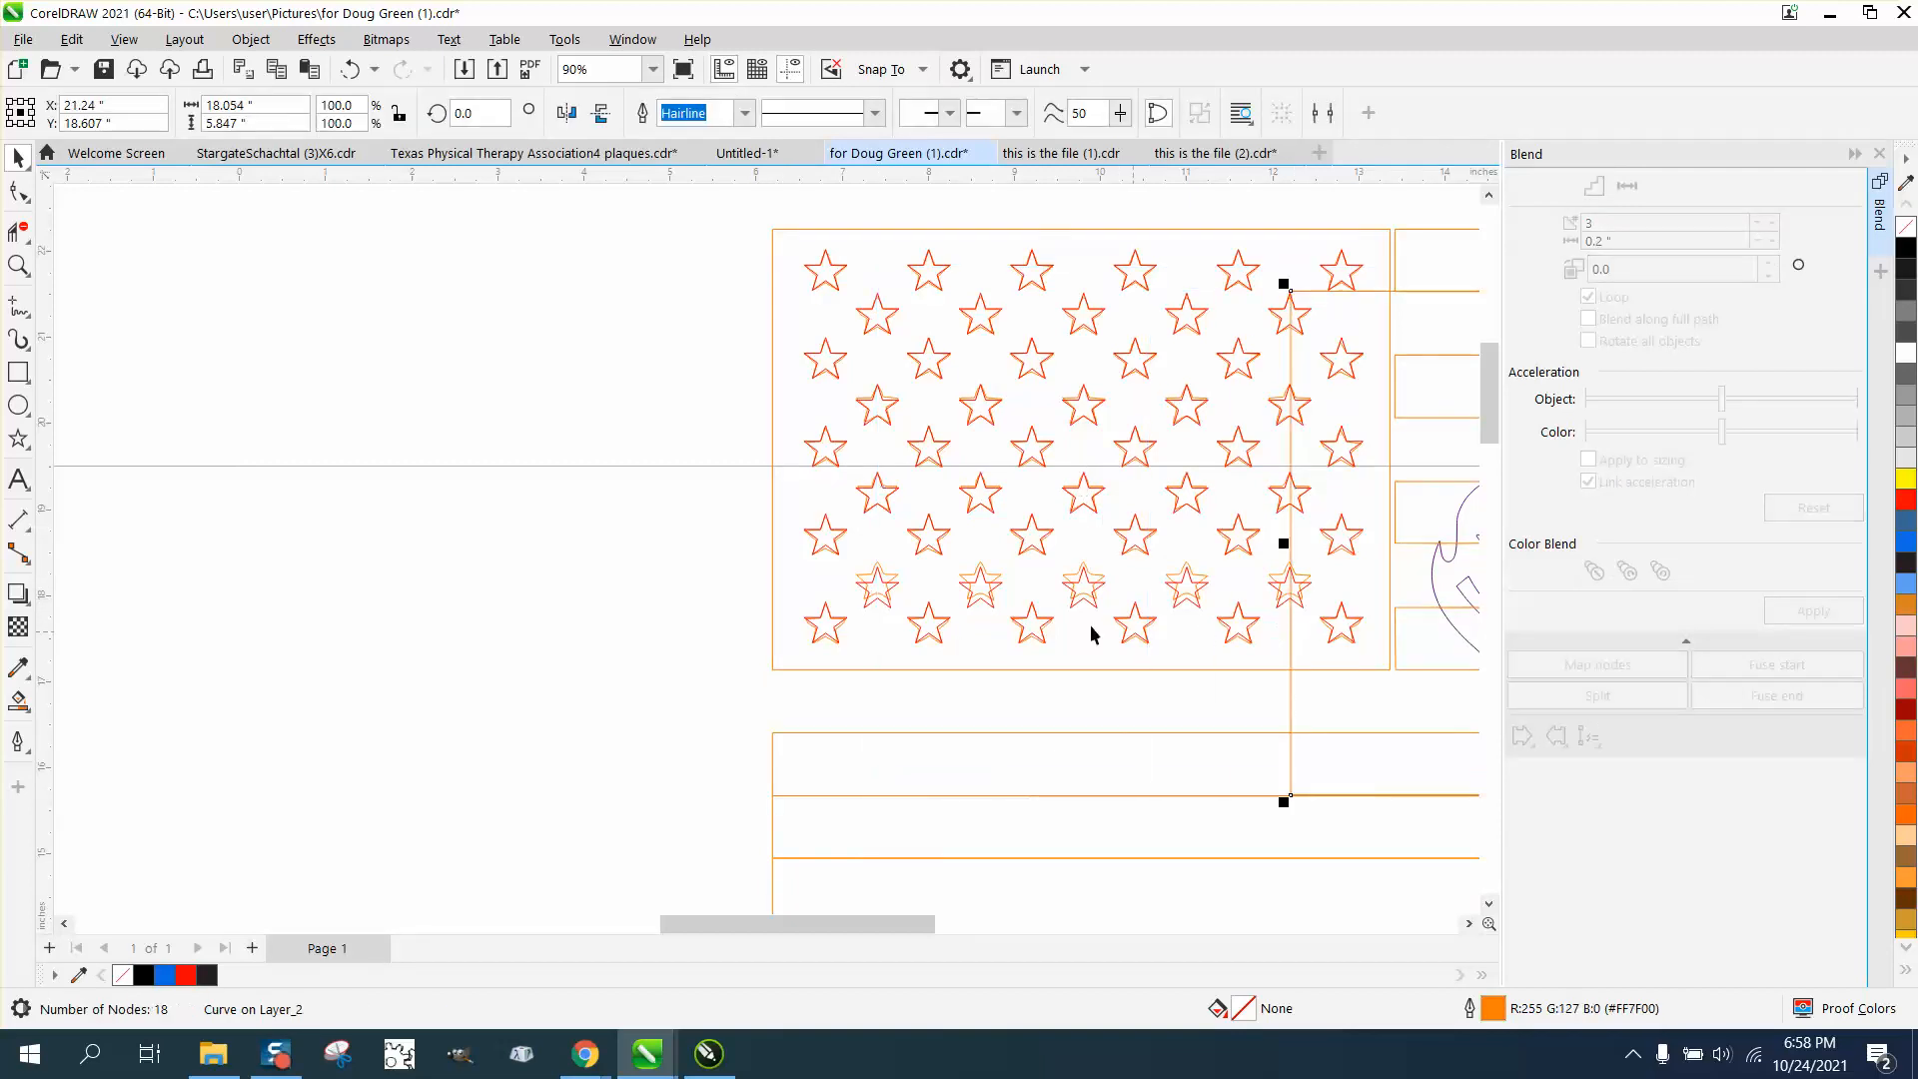
left_click(350, 69)
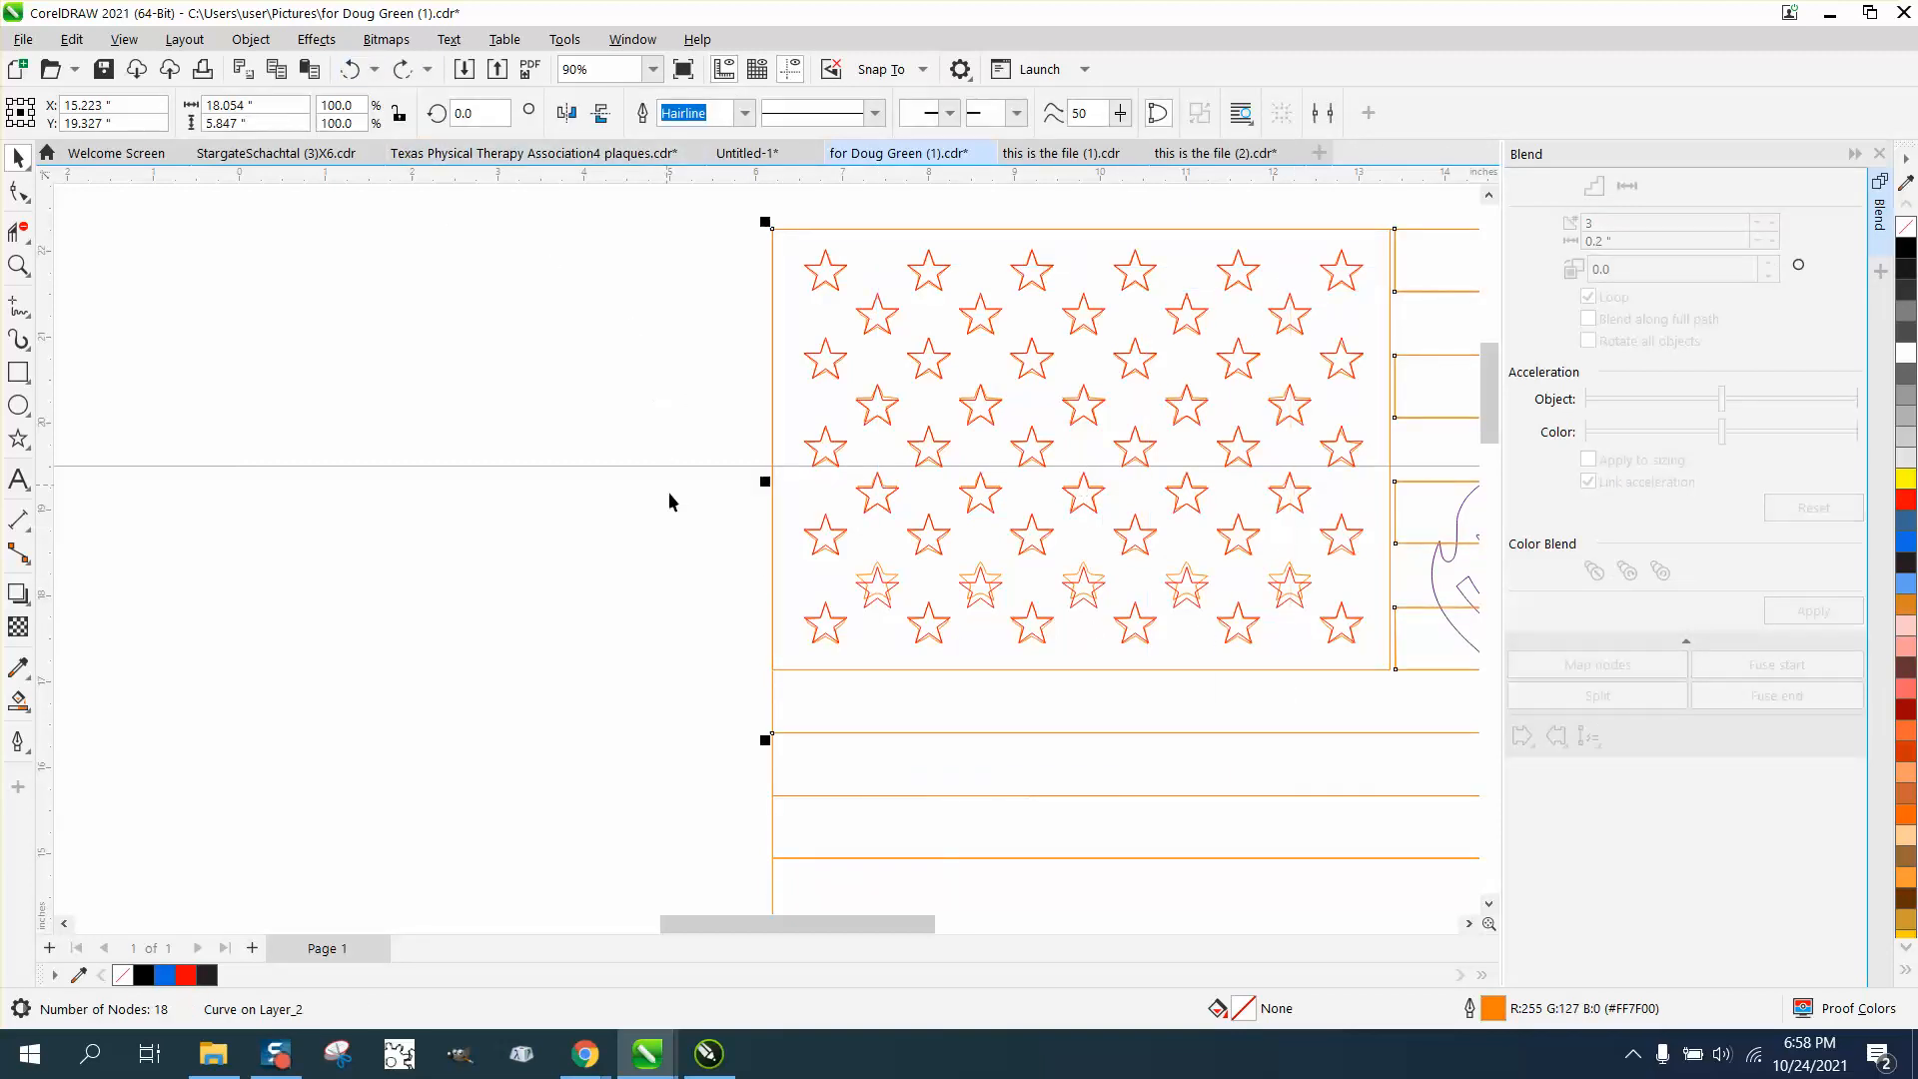
left_click(912, 605)
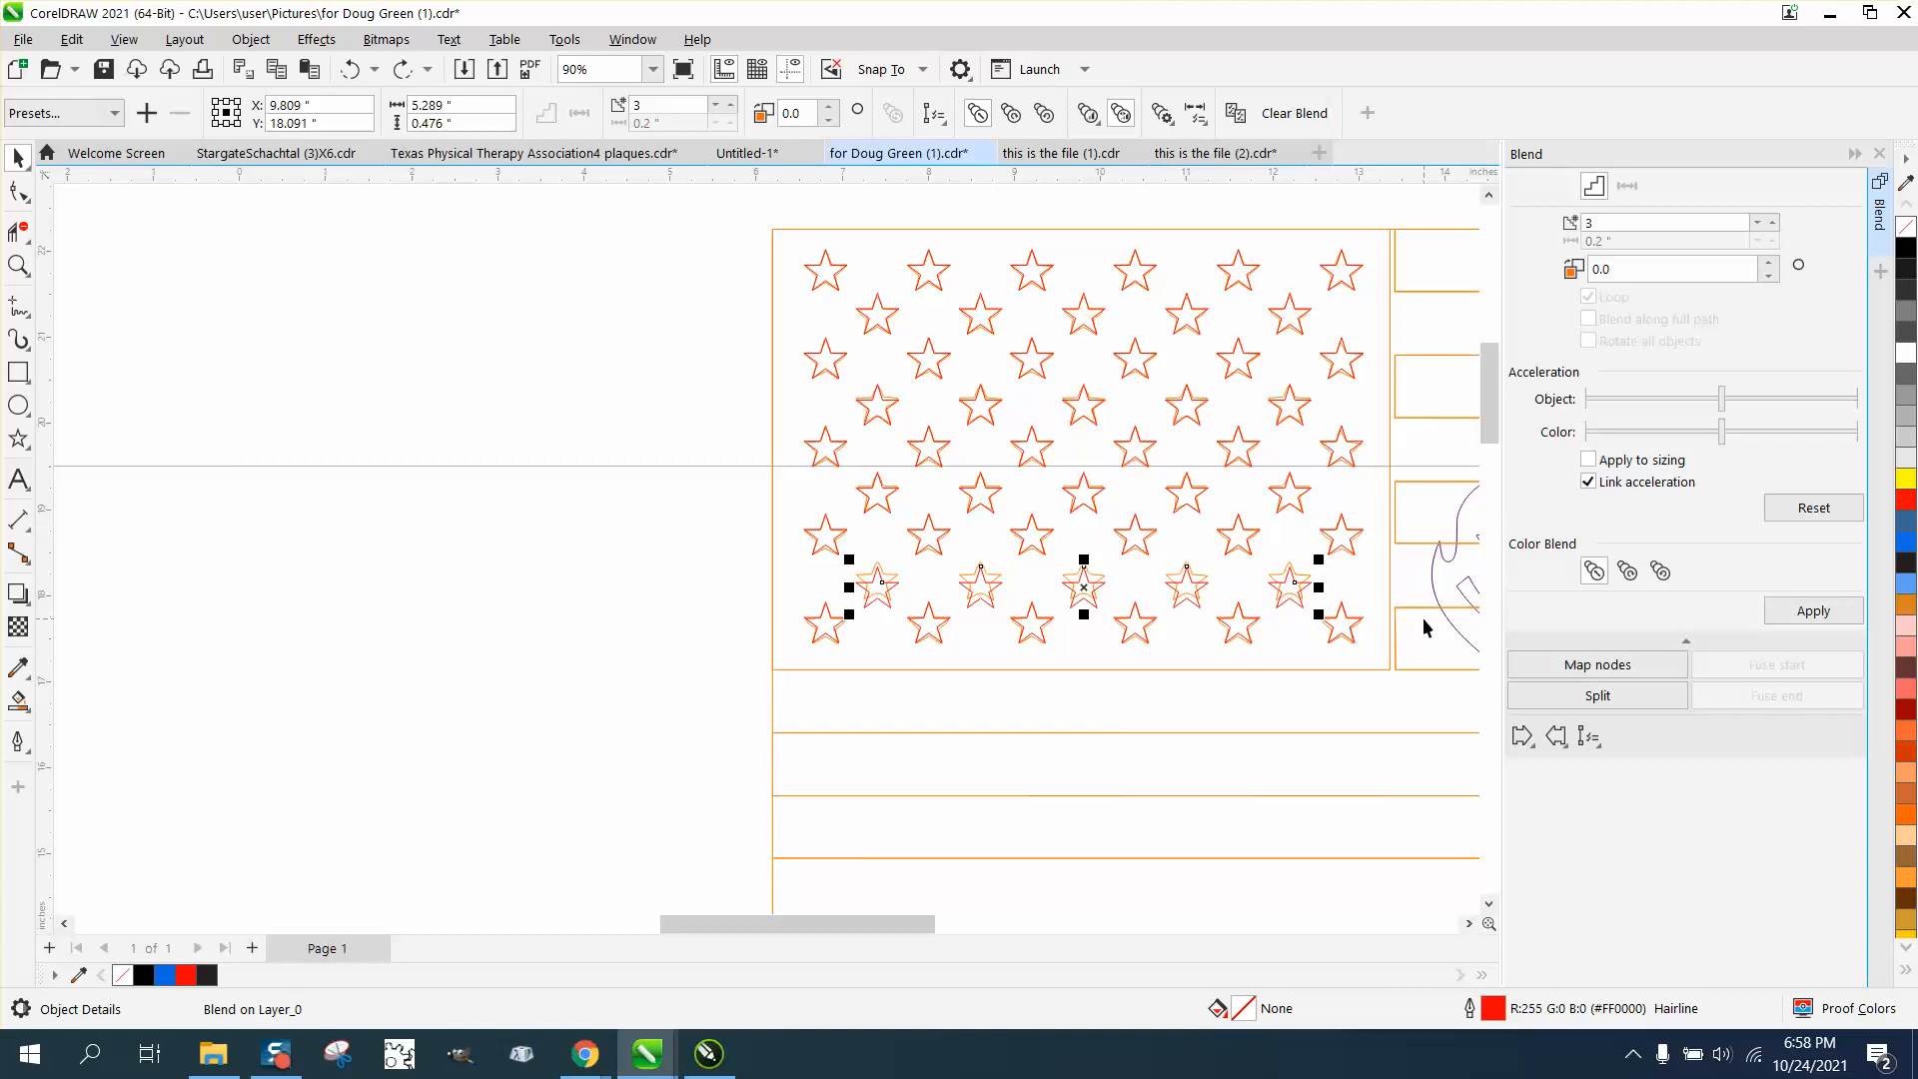
key("Up")
key("Up")
key("Up")
key("Up")
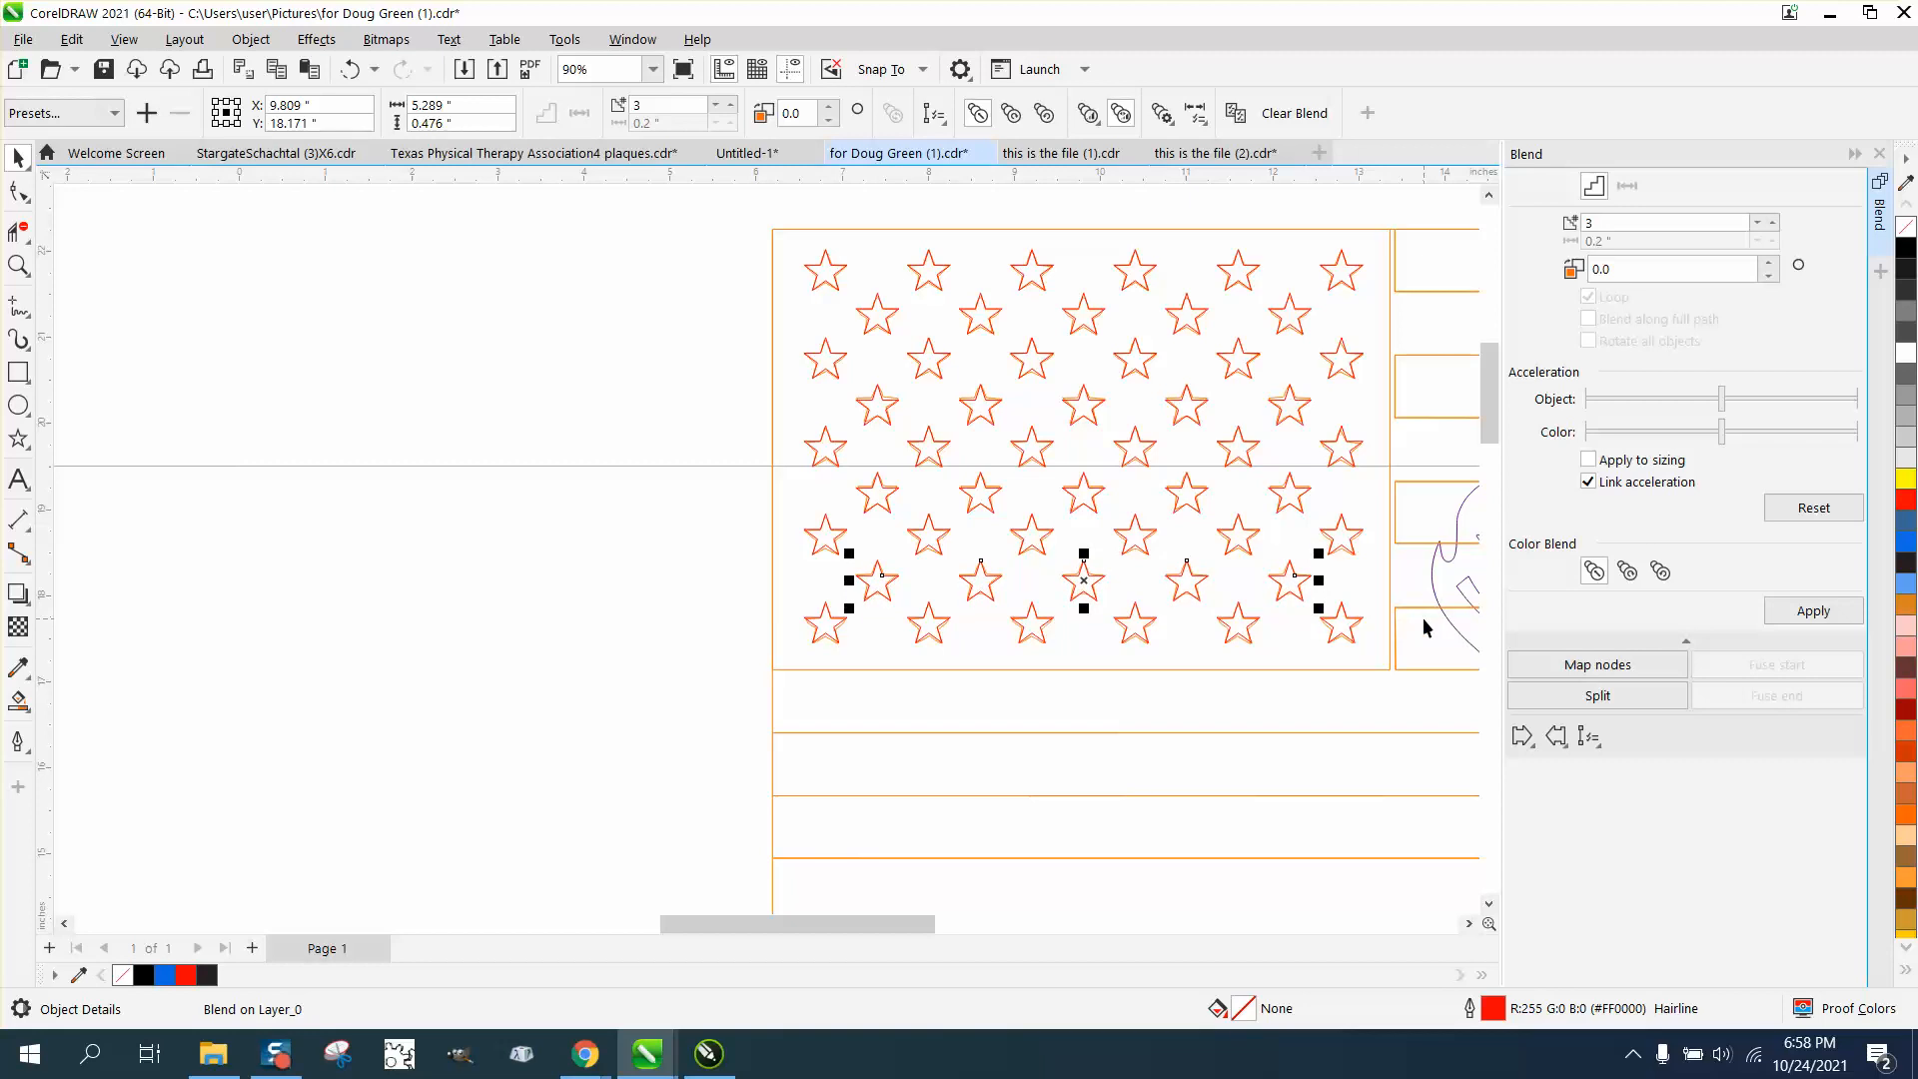
Set the nudge distance to 3 inches and shift the first red star of the top row one nudge left, outside the flag.
left_click(656, 297)
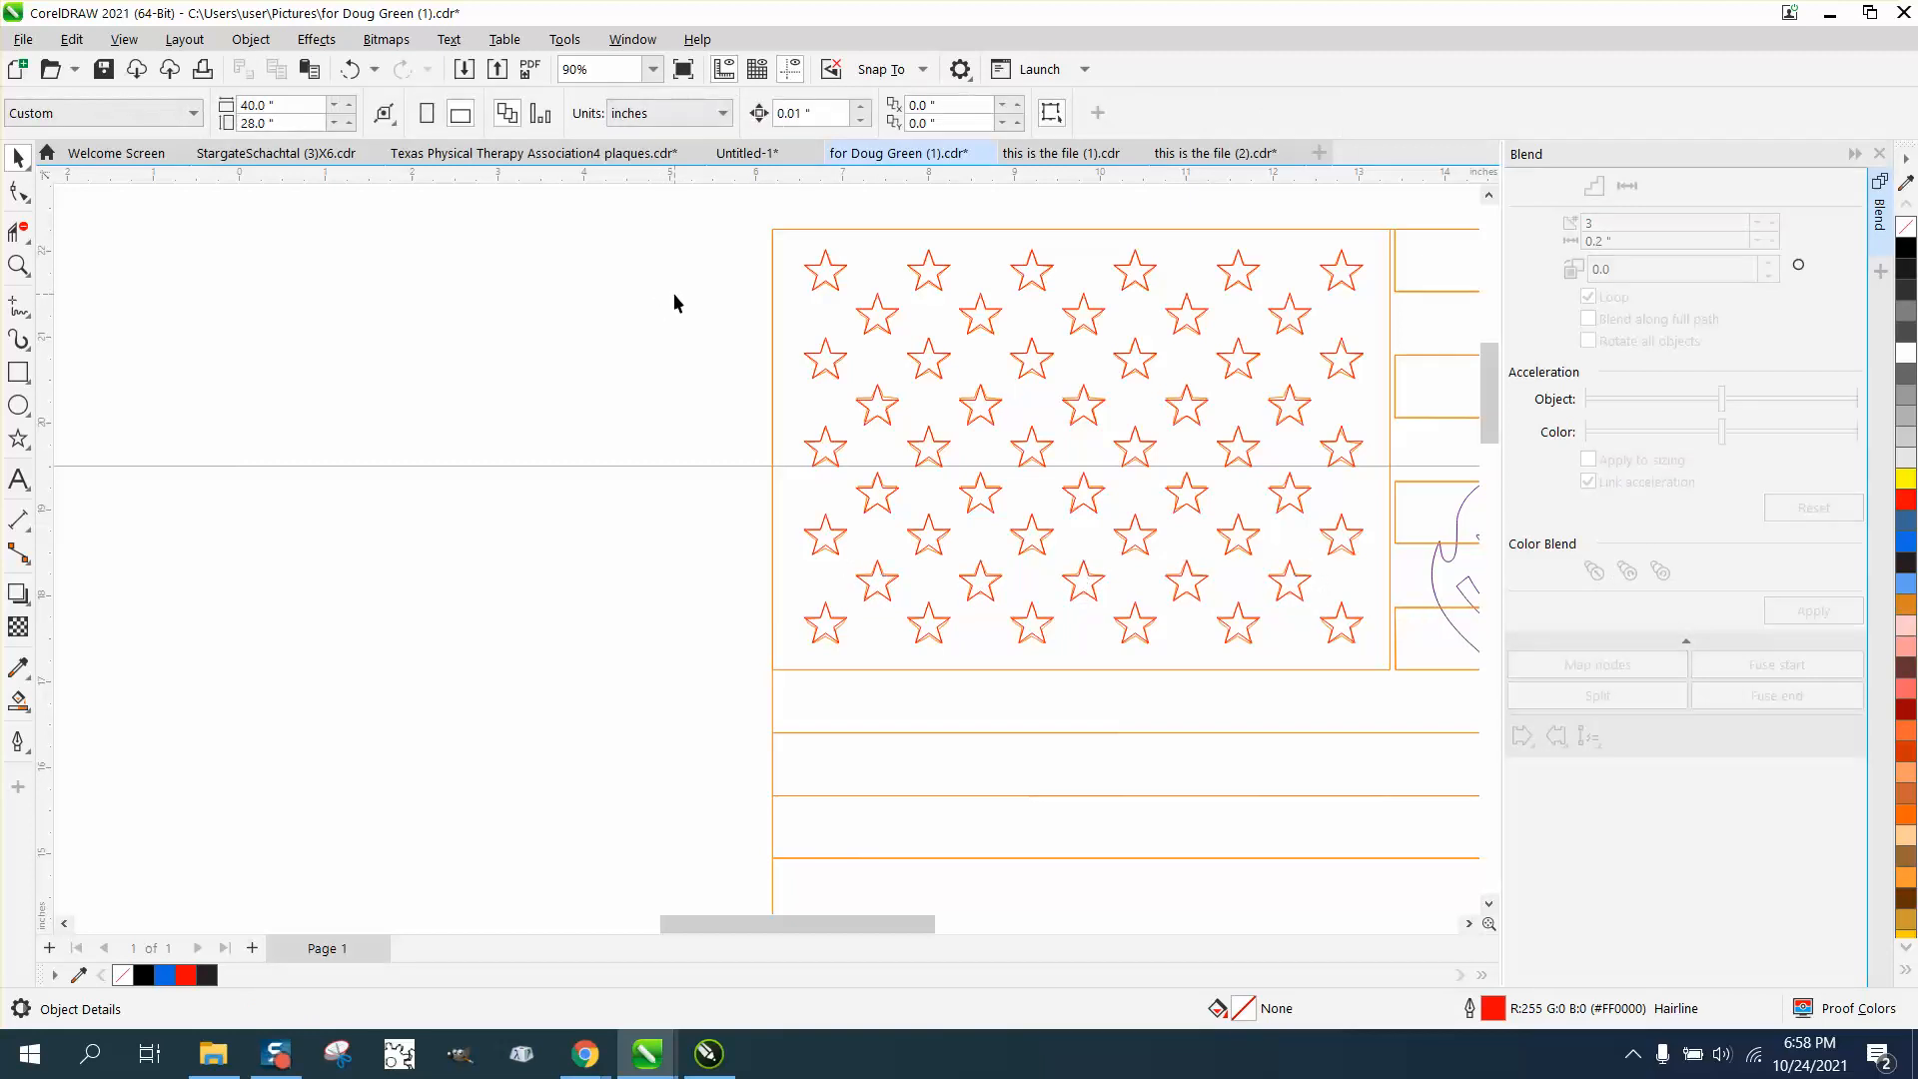
left_click(829, 113)
type("3")
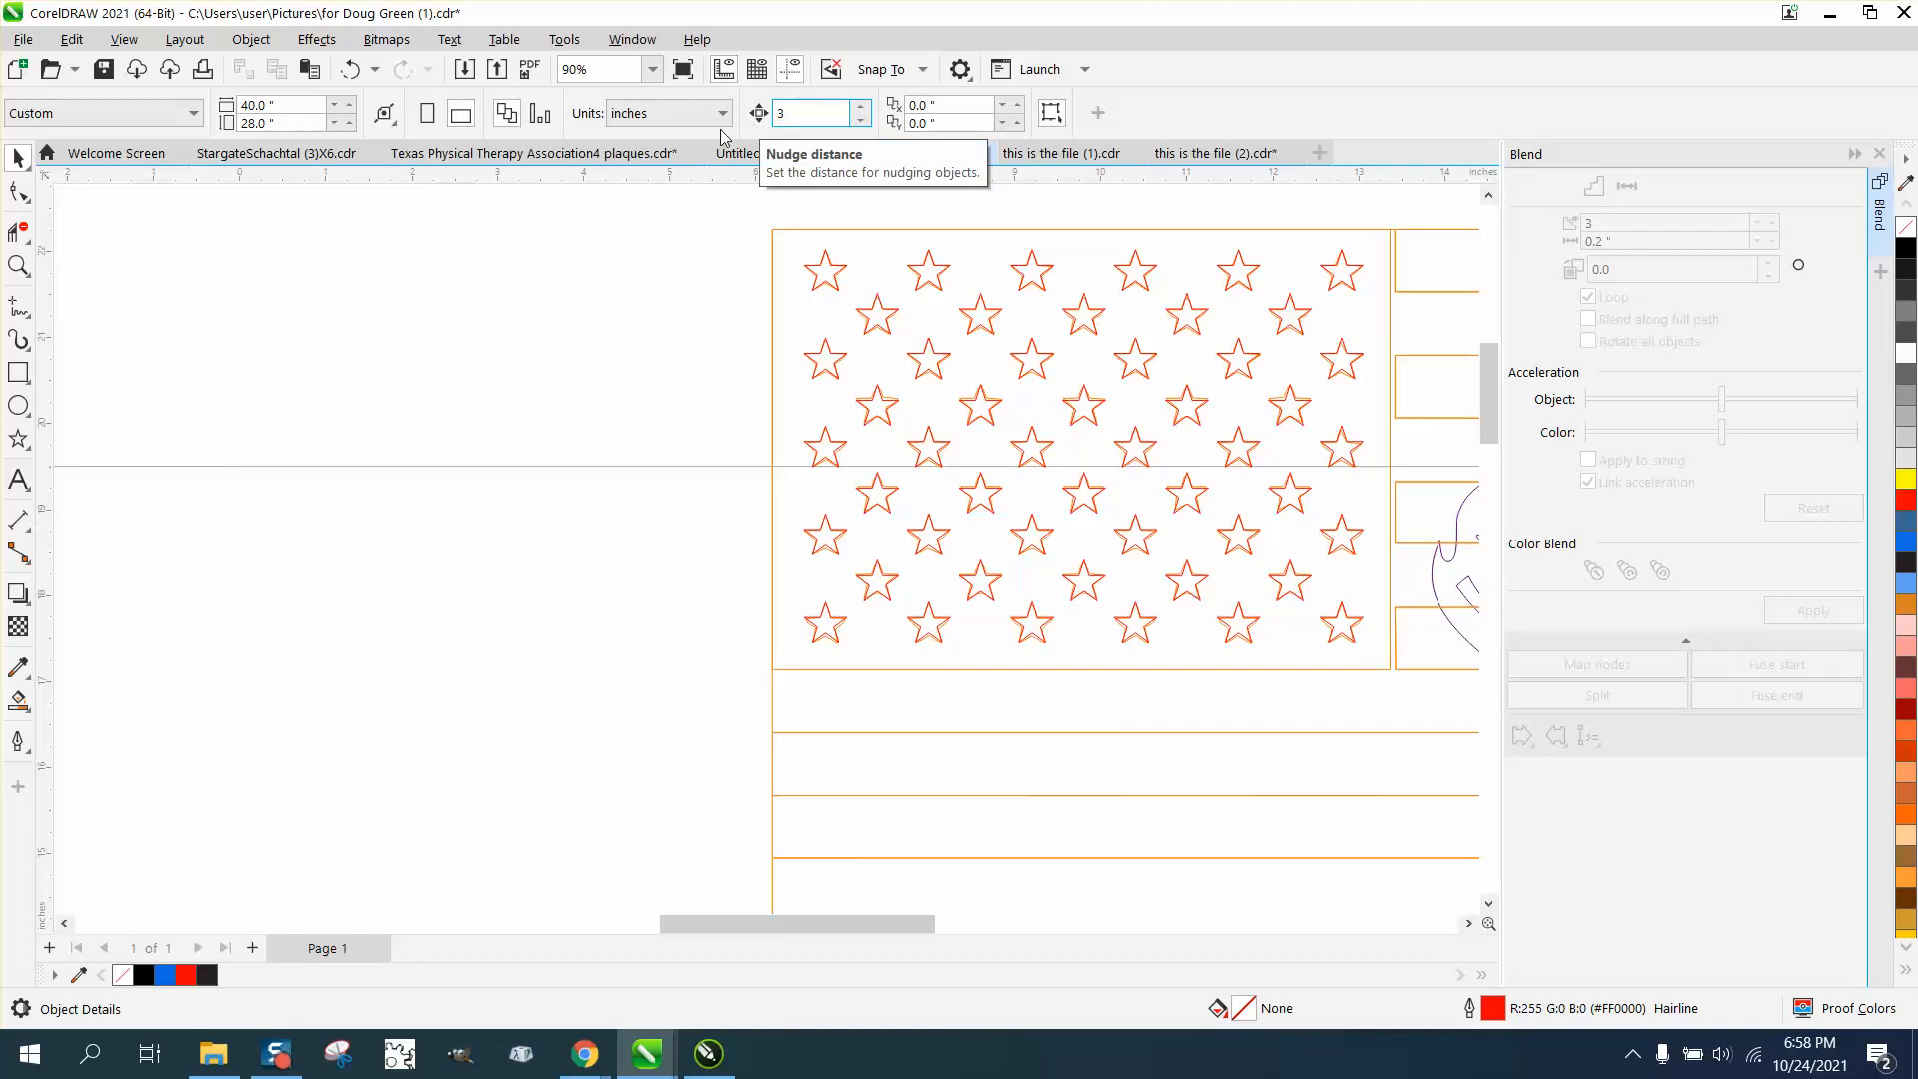
left_click(829, 268)
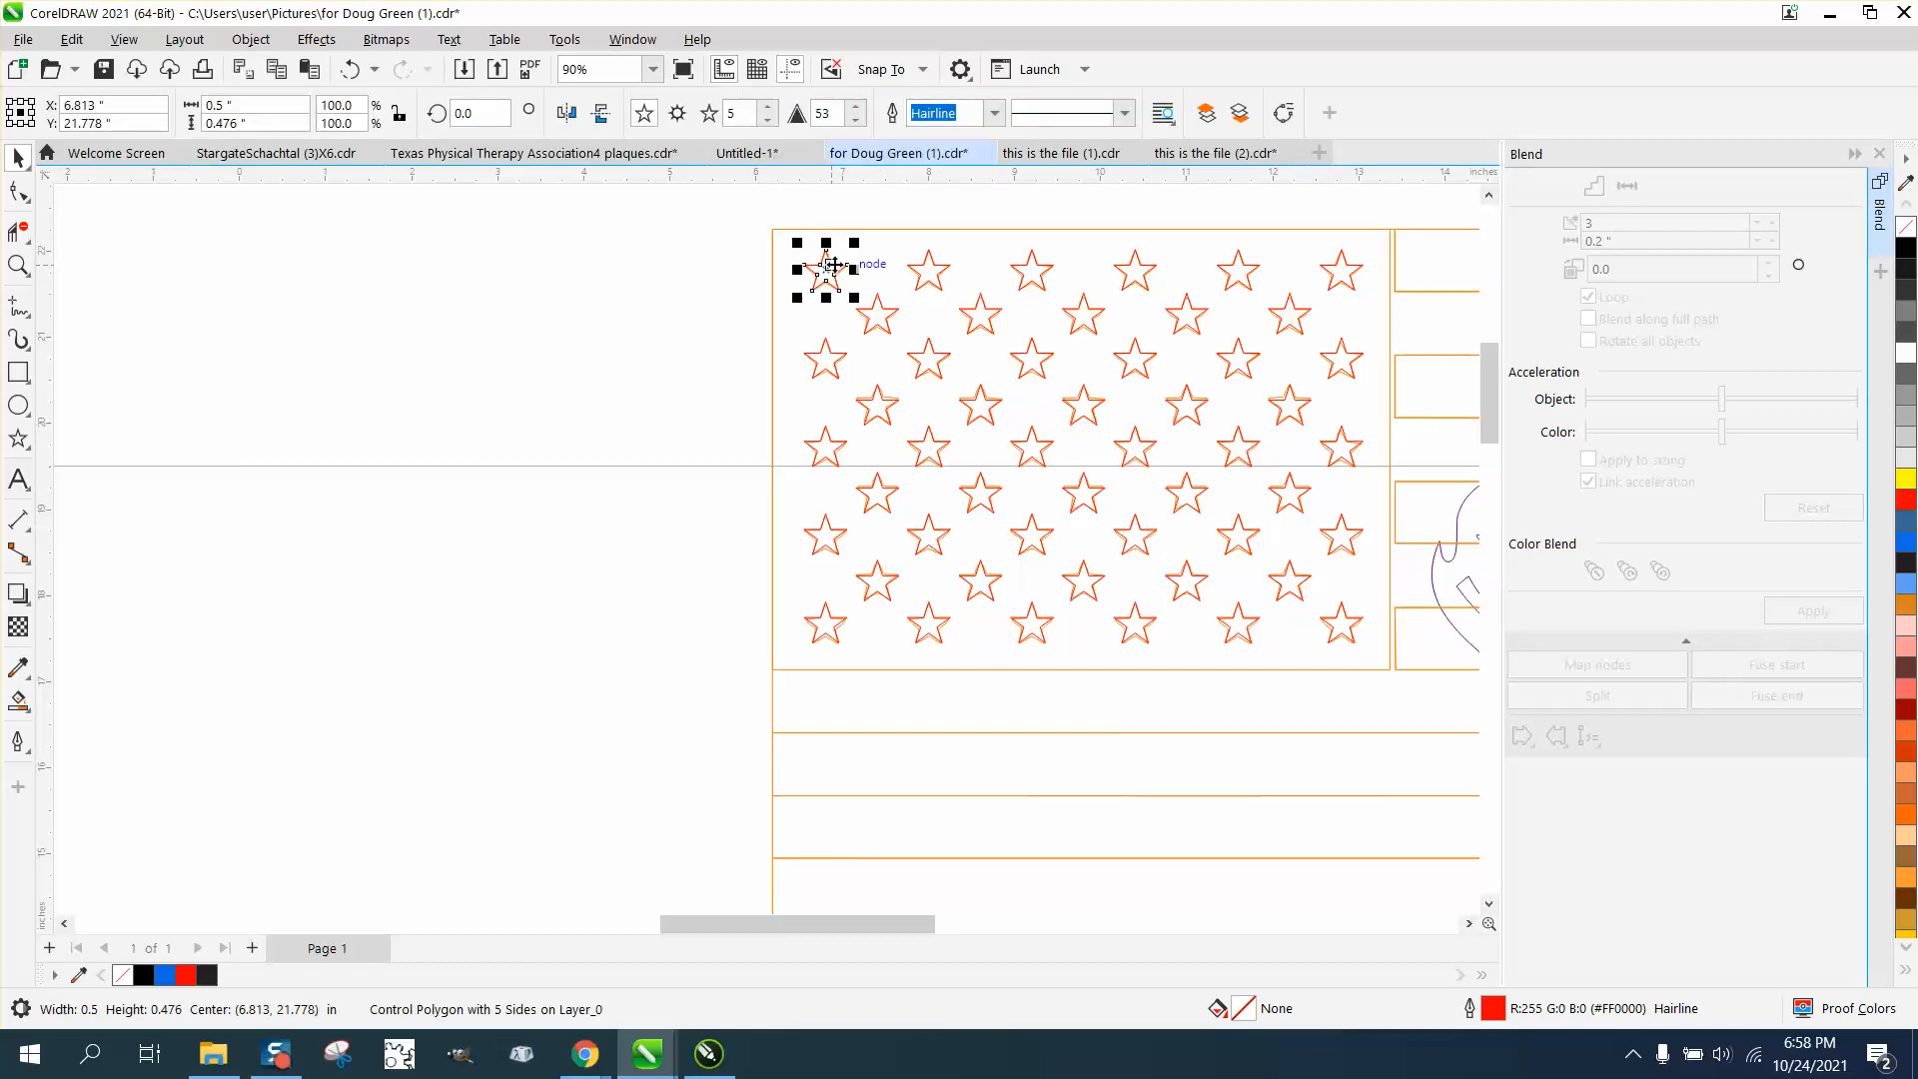
key("Left")
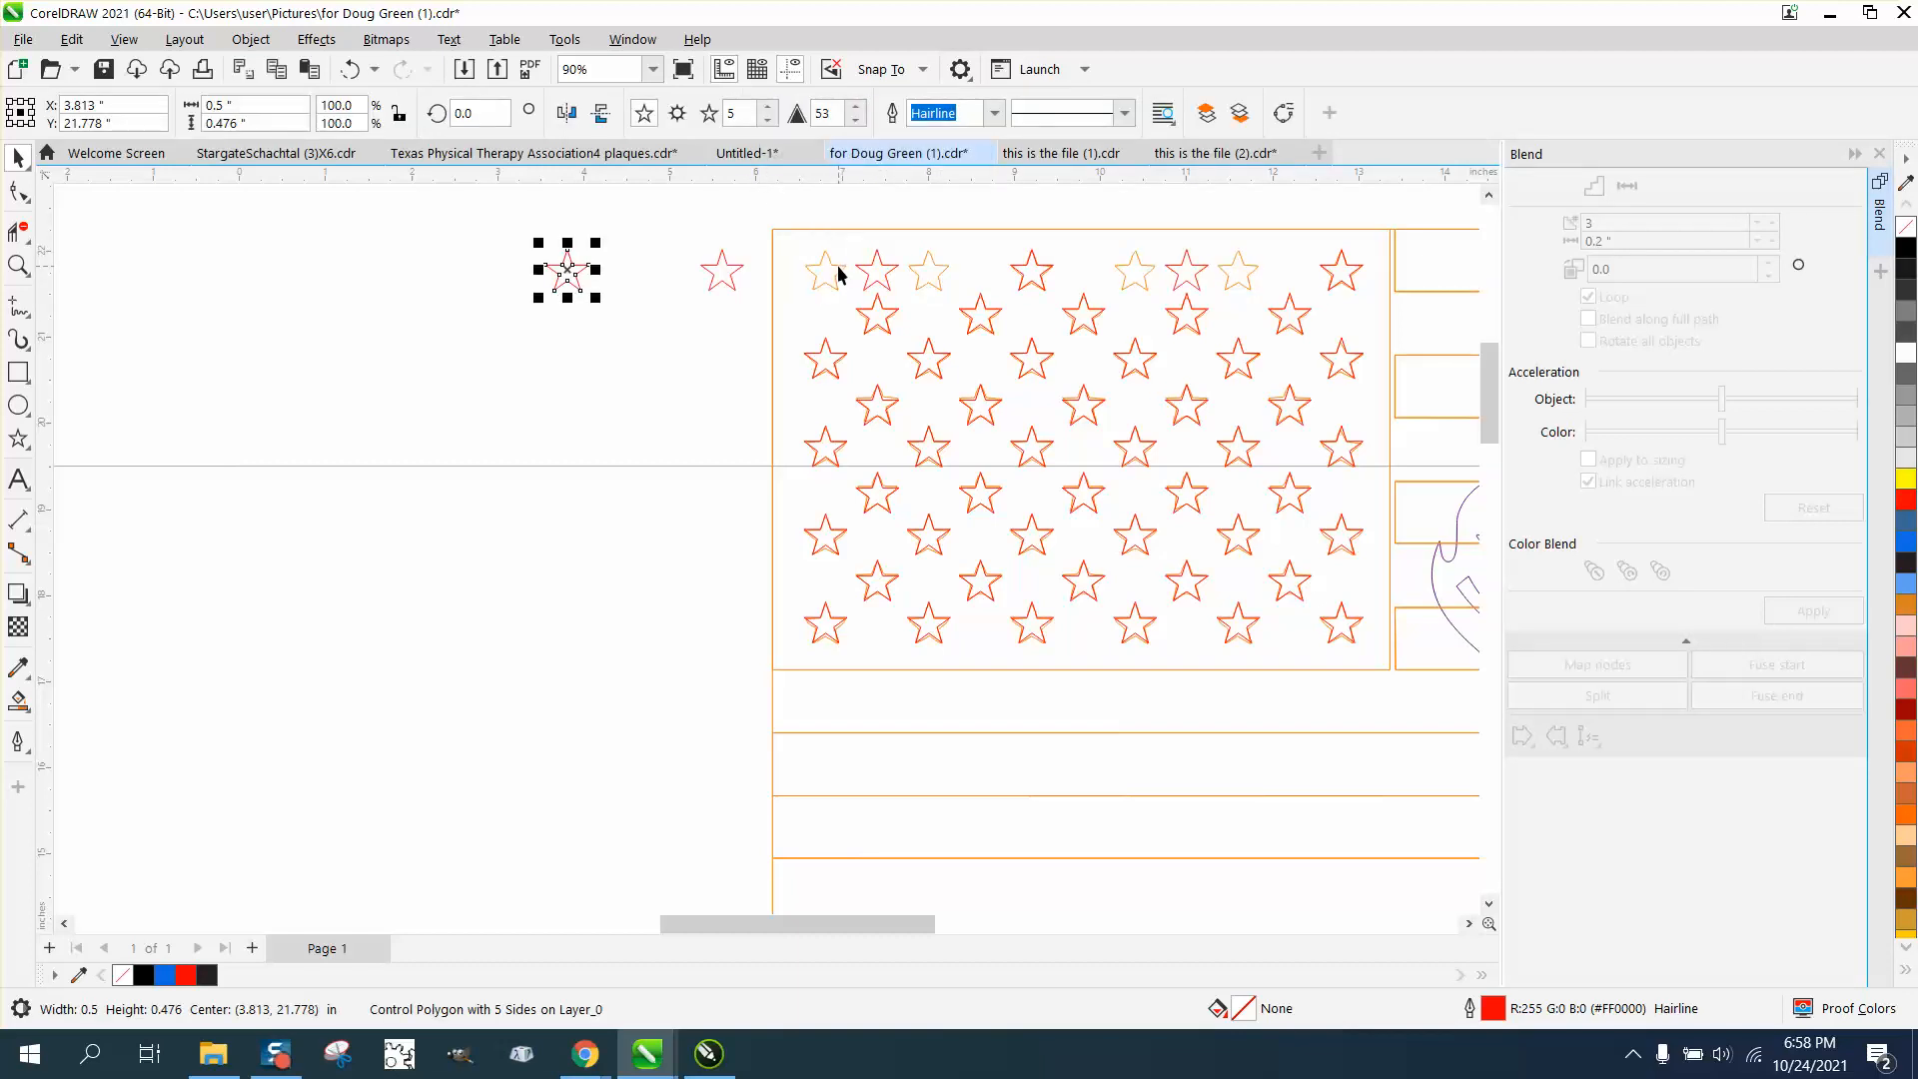
Delete the group of original distorted orange stars and move the shifted red star 3 inches right to its place in the top row.
left_click(839, 270)
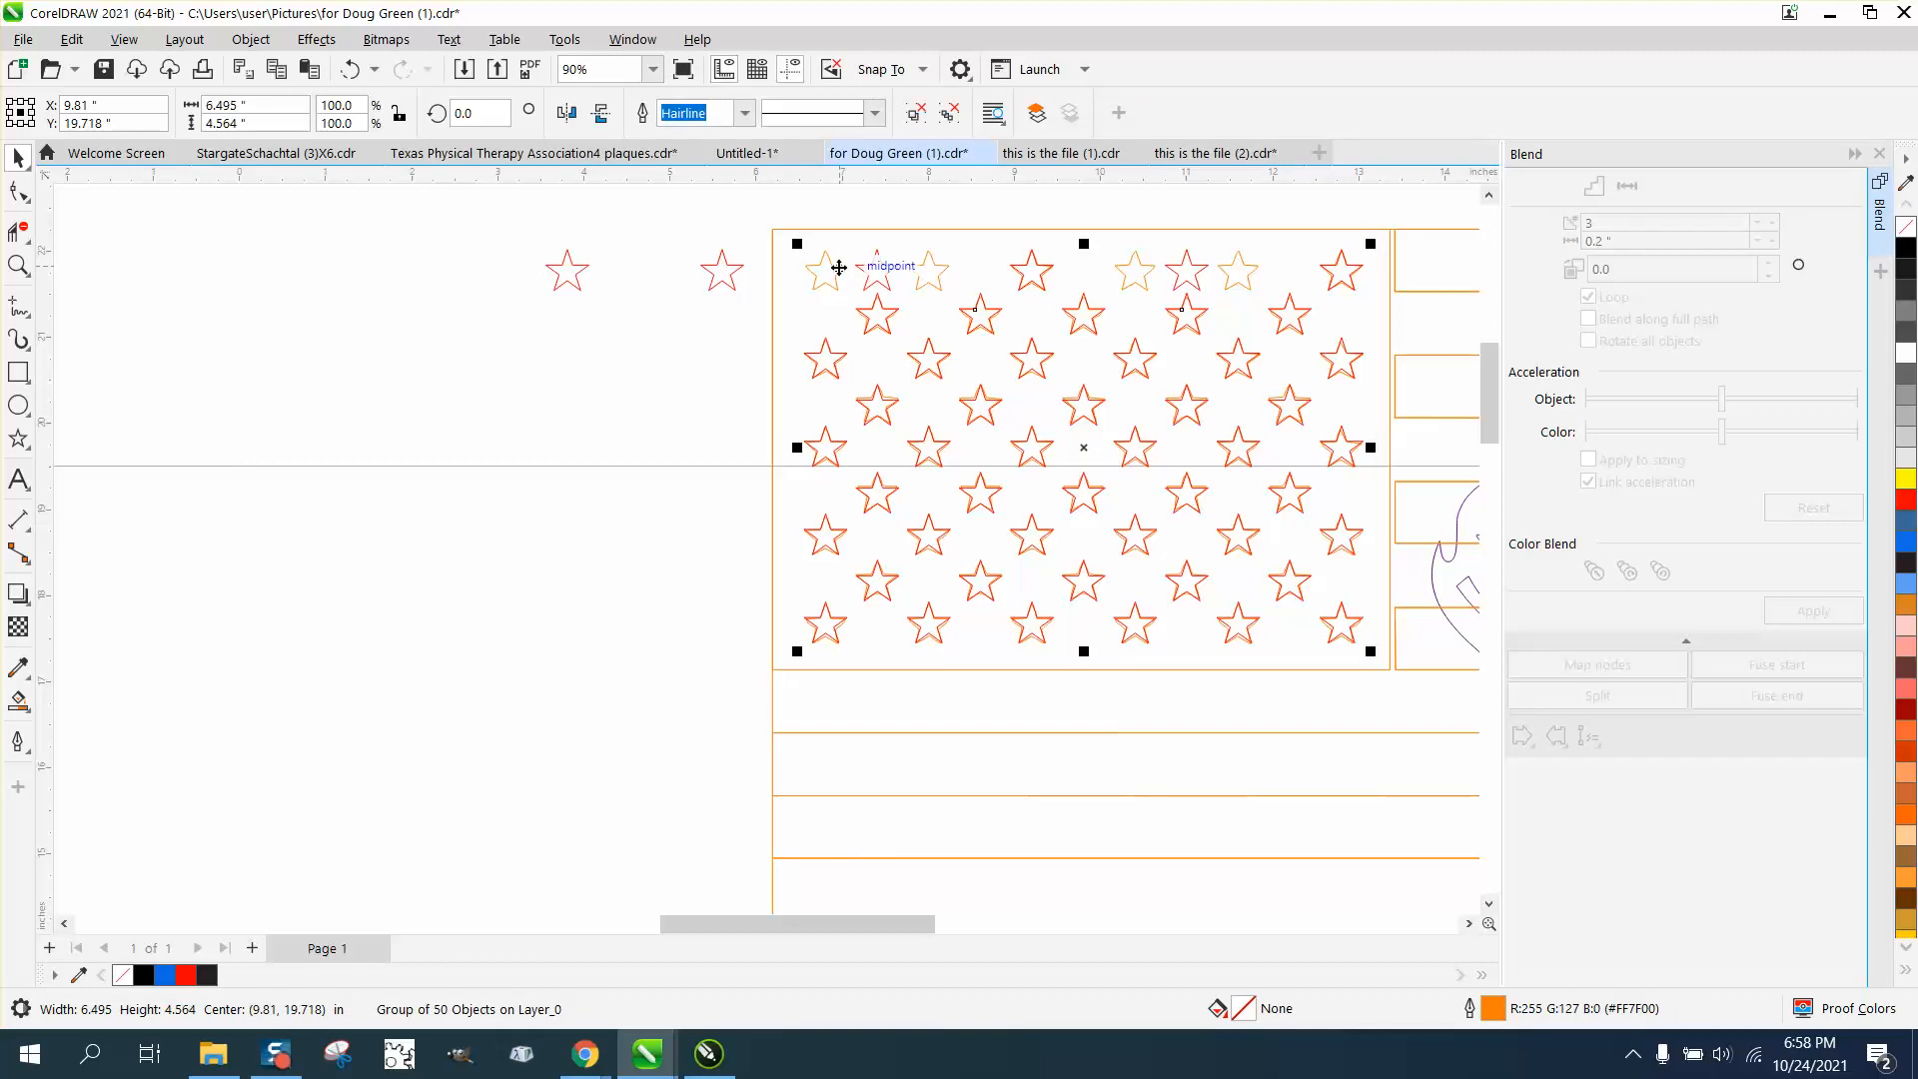
key("Delete")
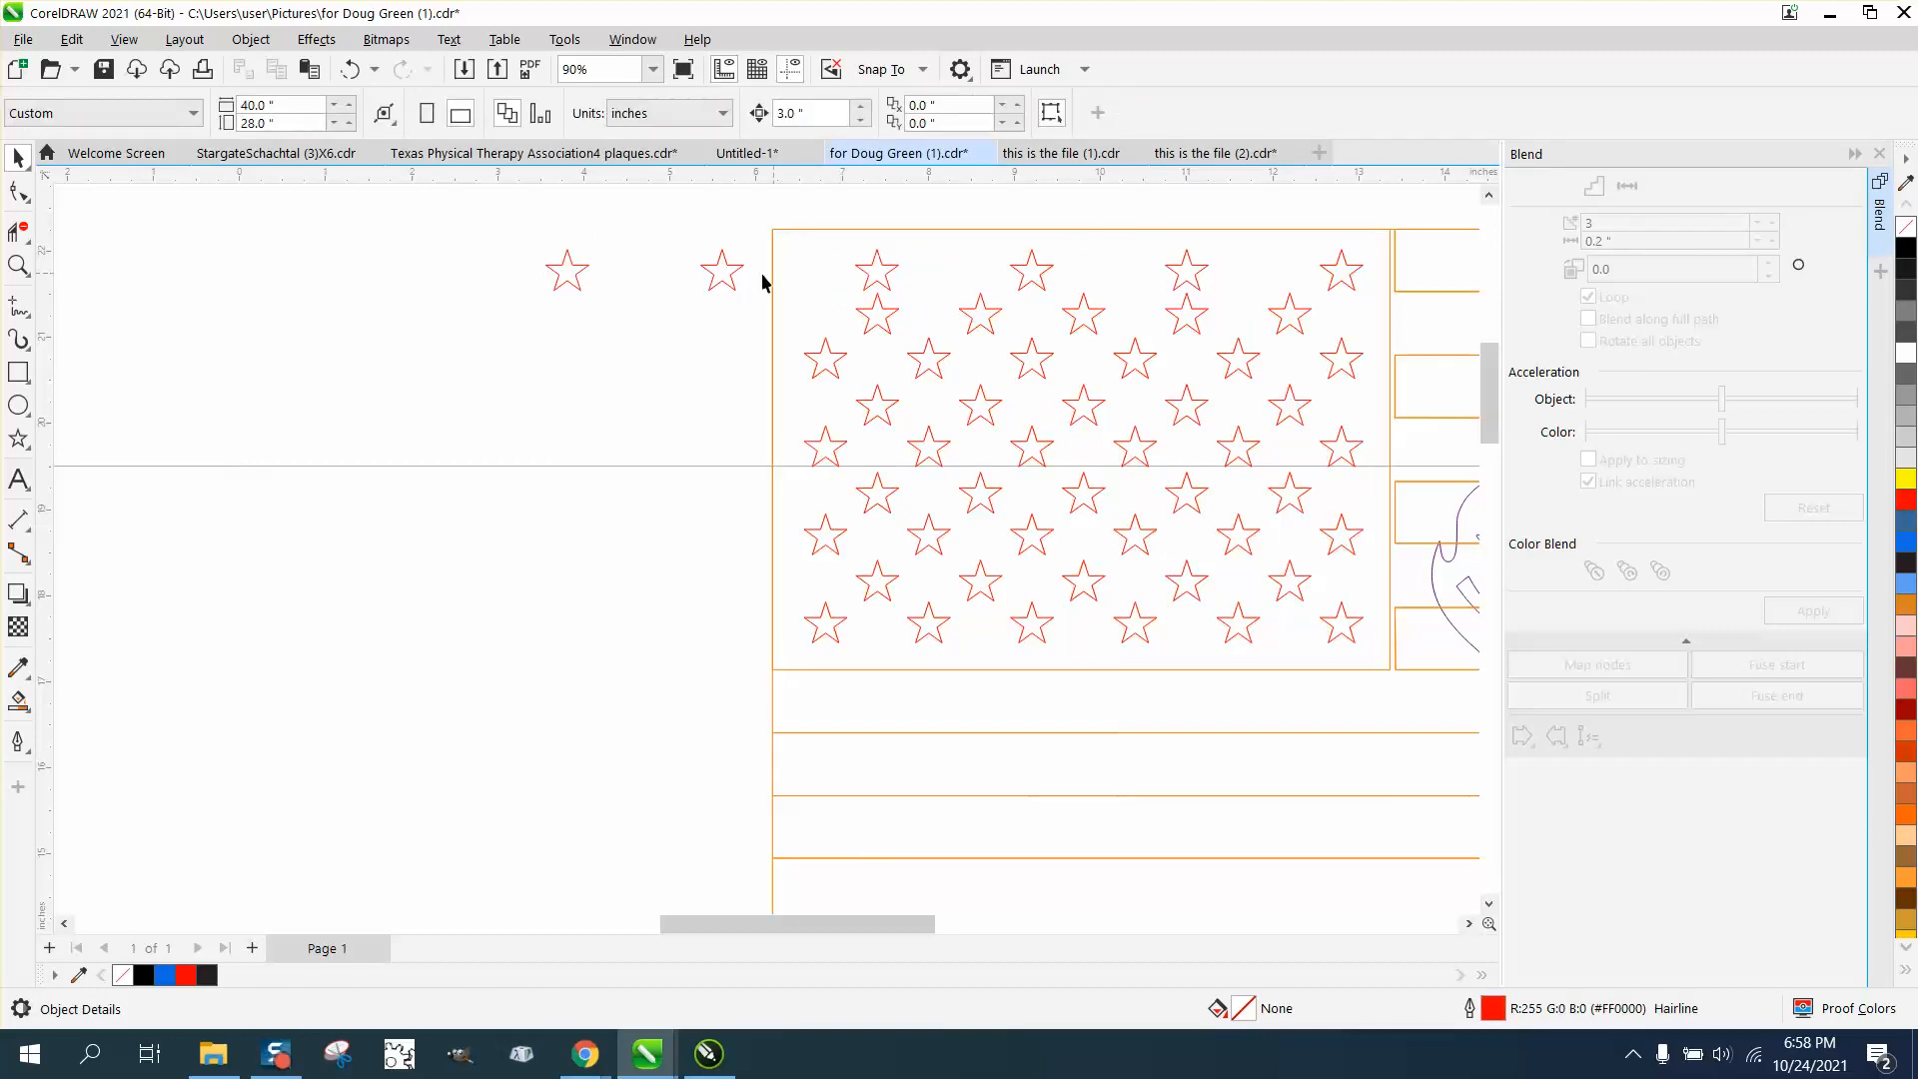
left_click(580, 283)
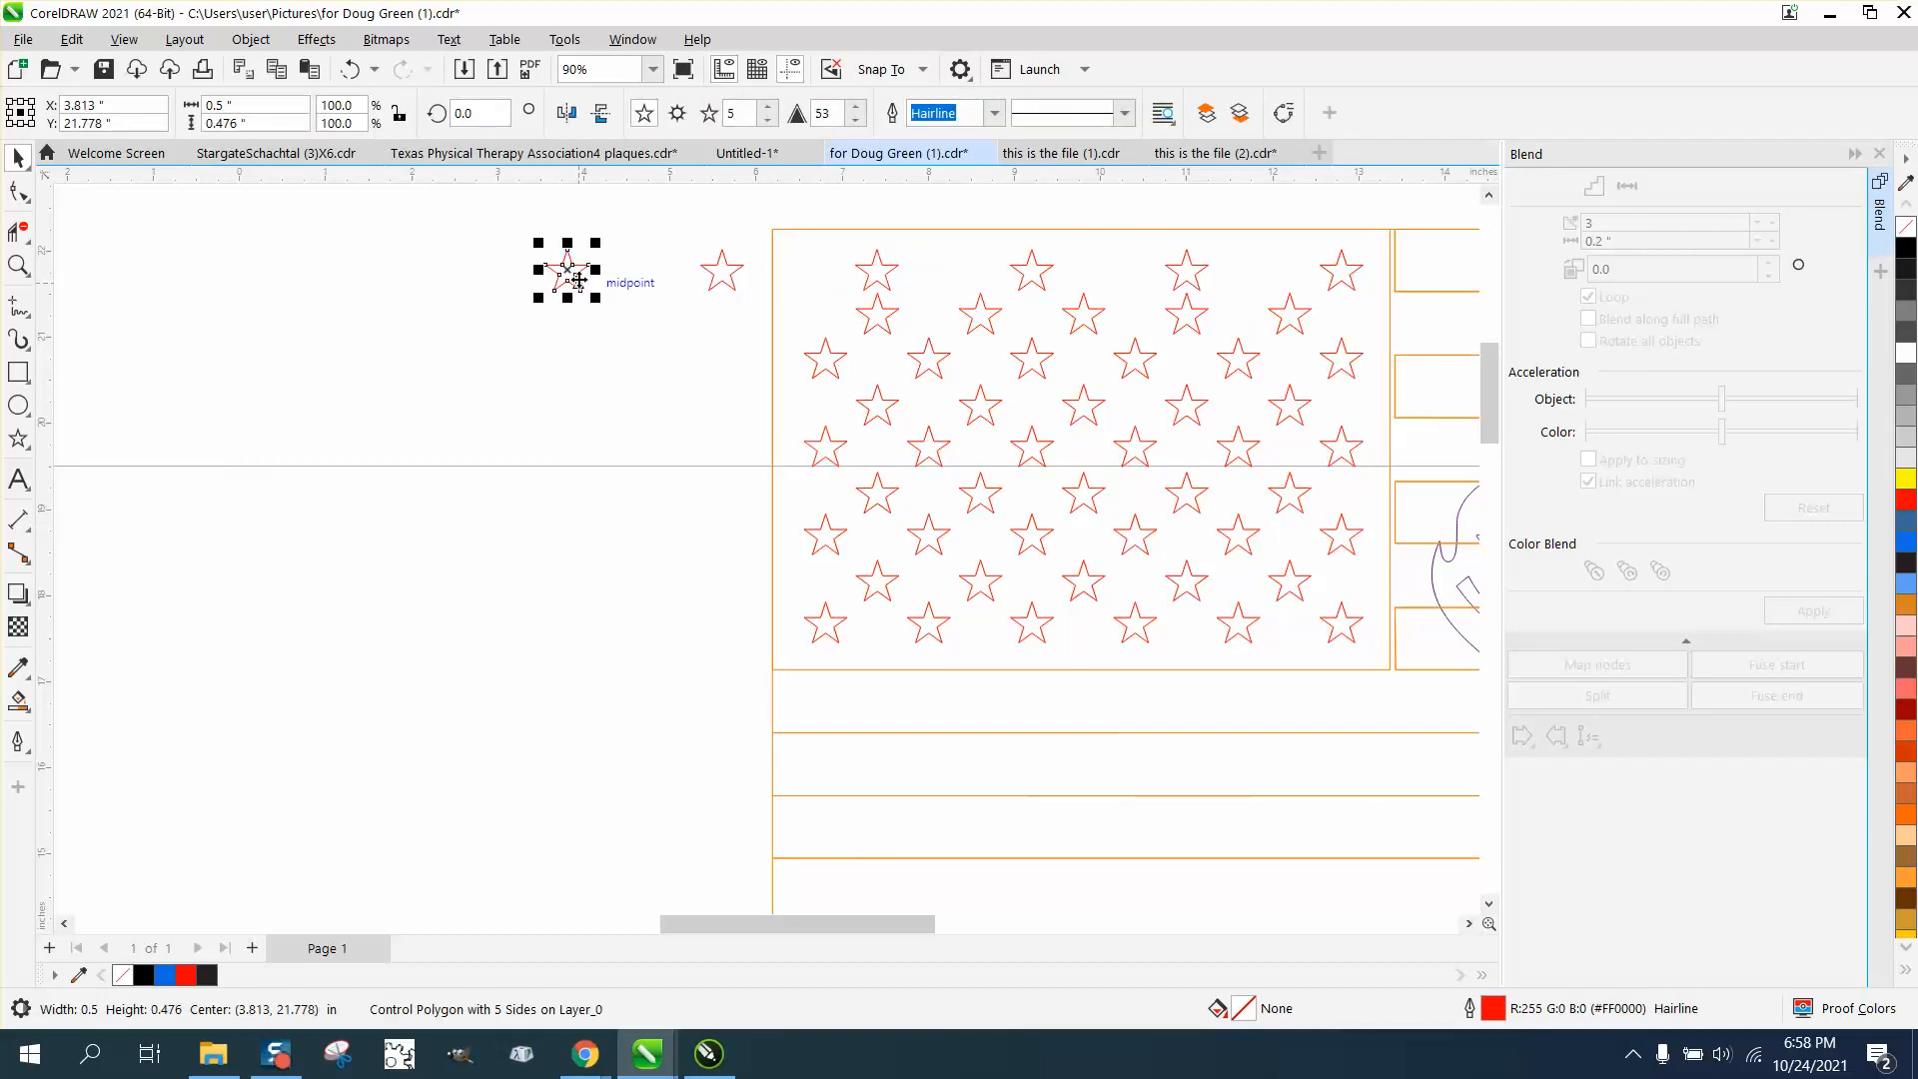
key("shift+Right")
key("Escape")
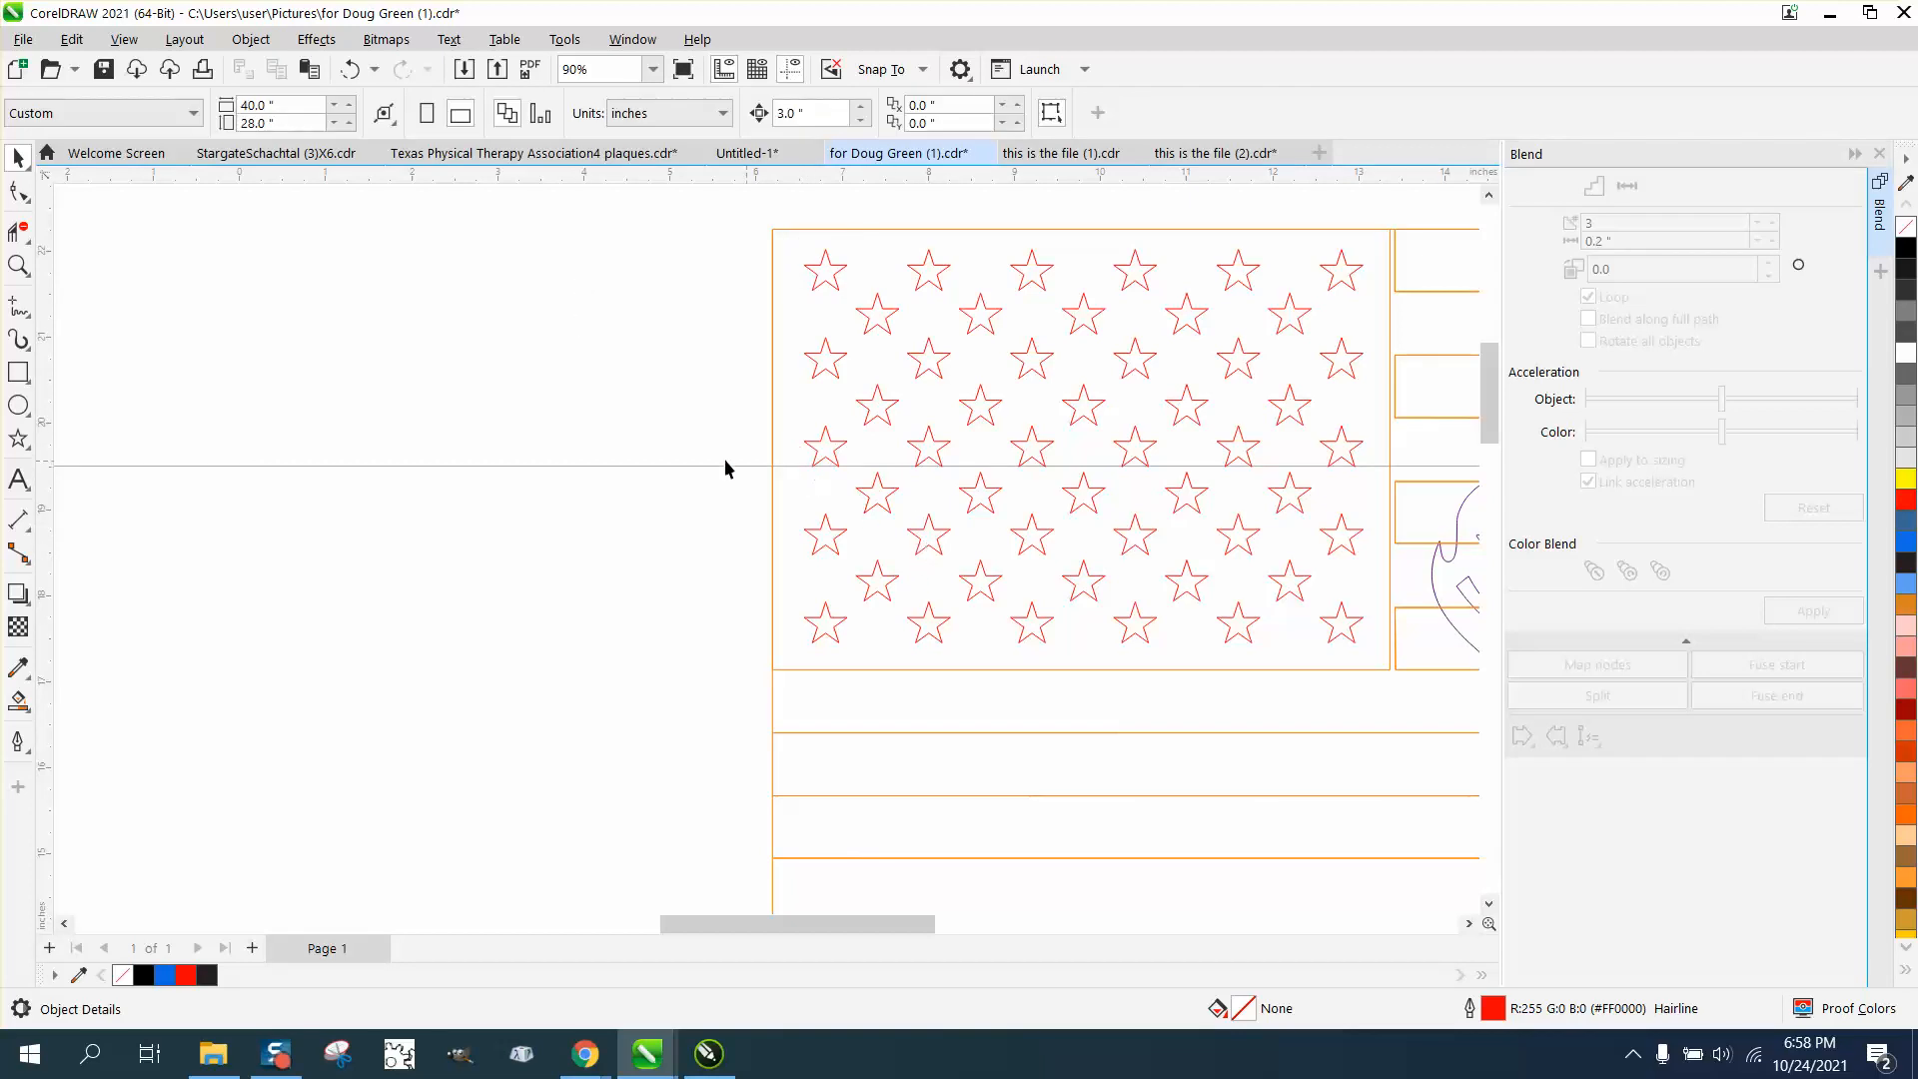
Examine the nodes and straight edges of the first star in the top row up close.
left_click(18, 265)
left_click_drag(744, 237, 944, 332)
left_click(18, 157)
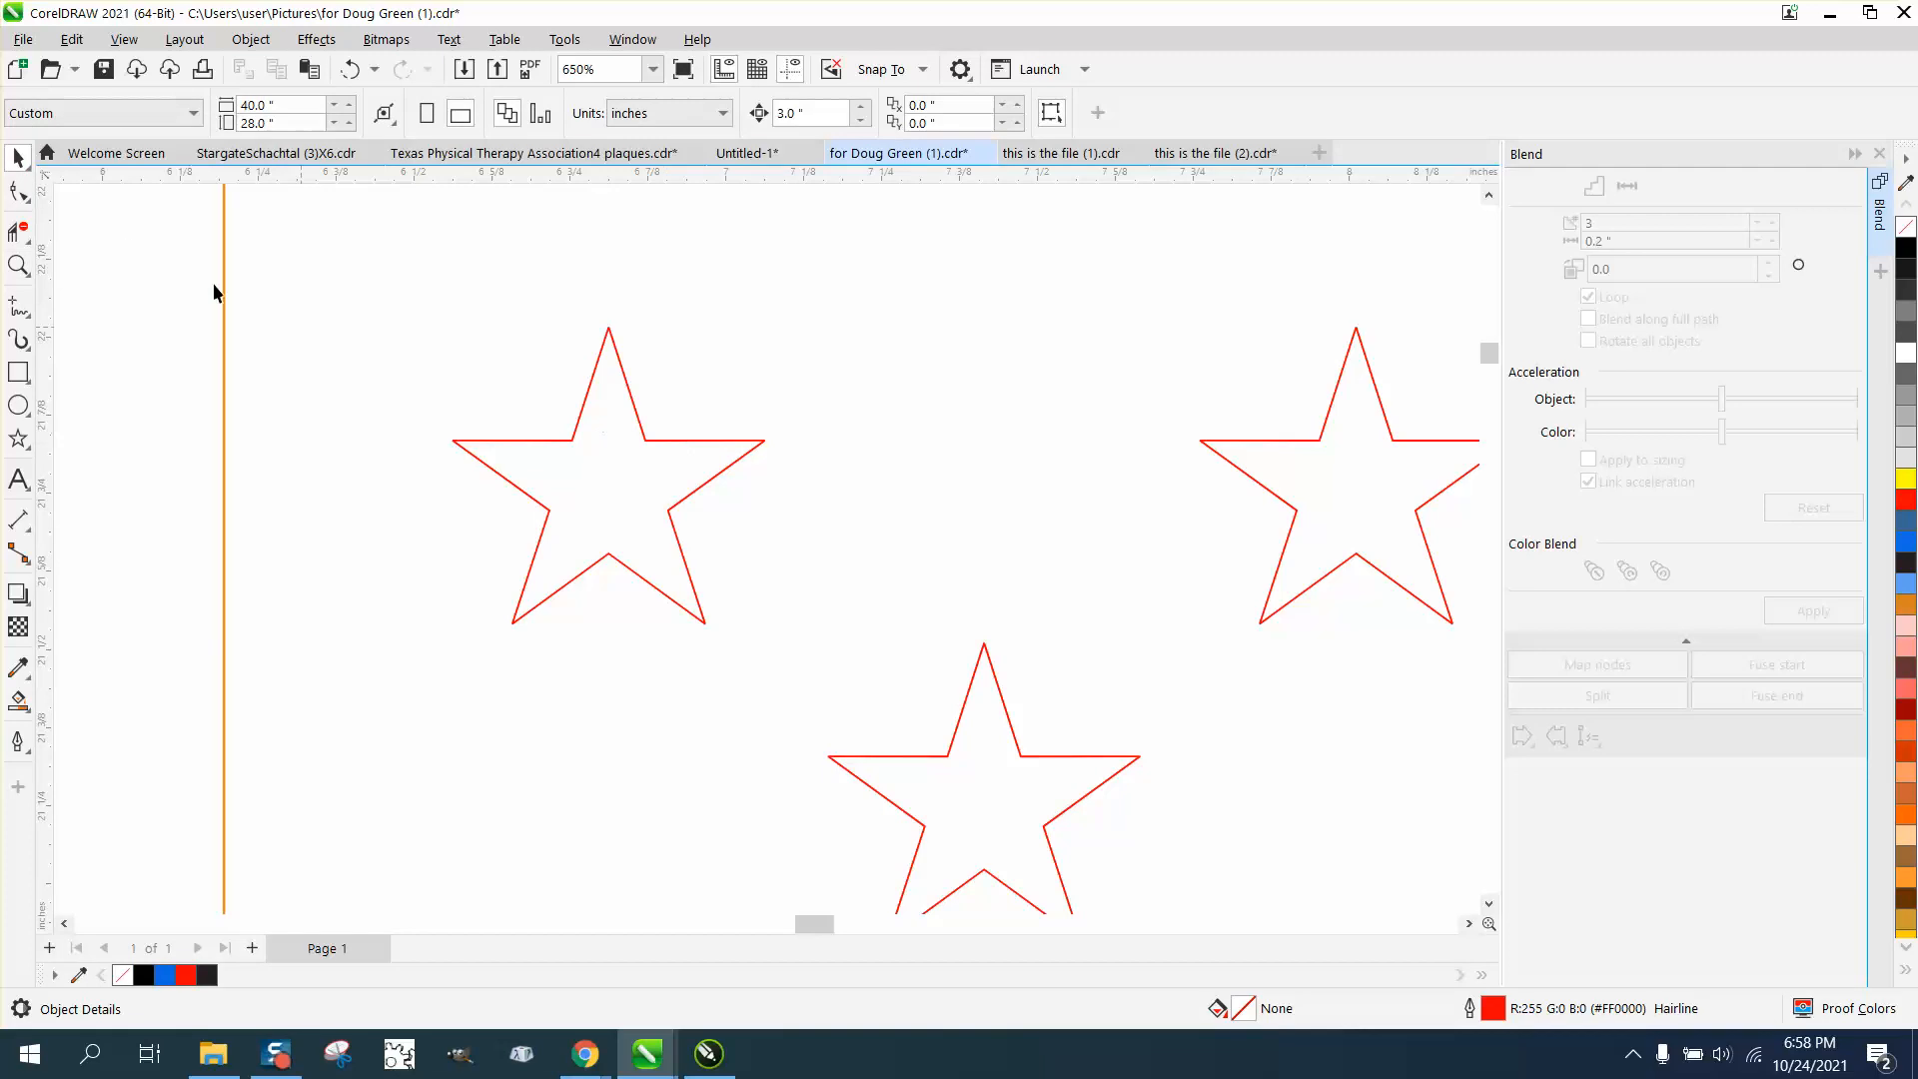
left_click(22, 193)
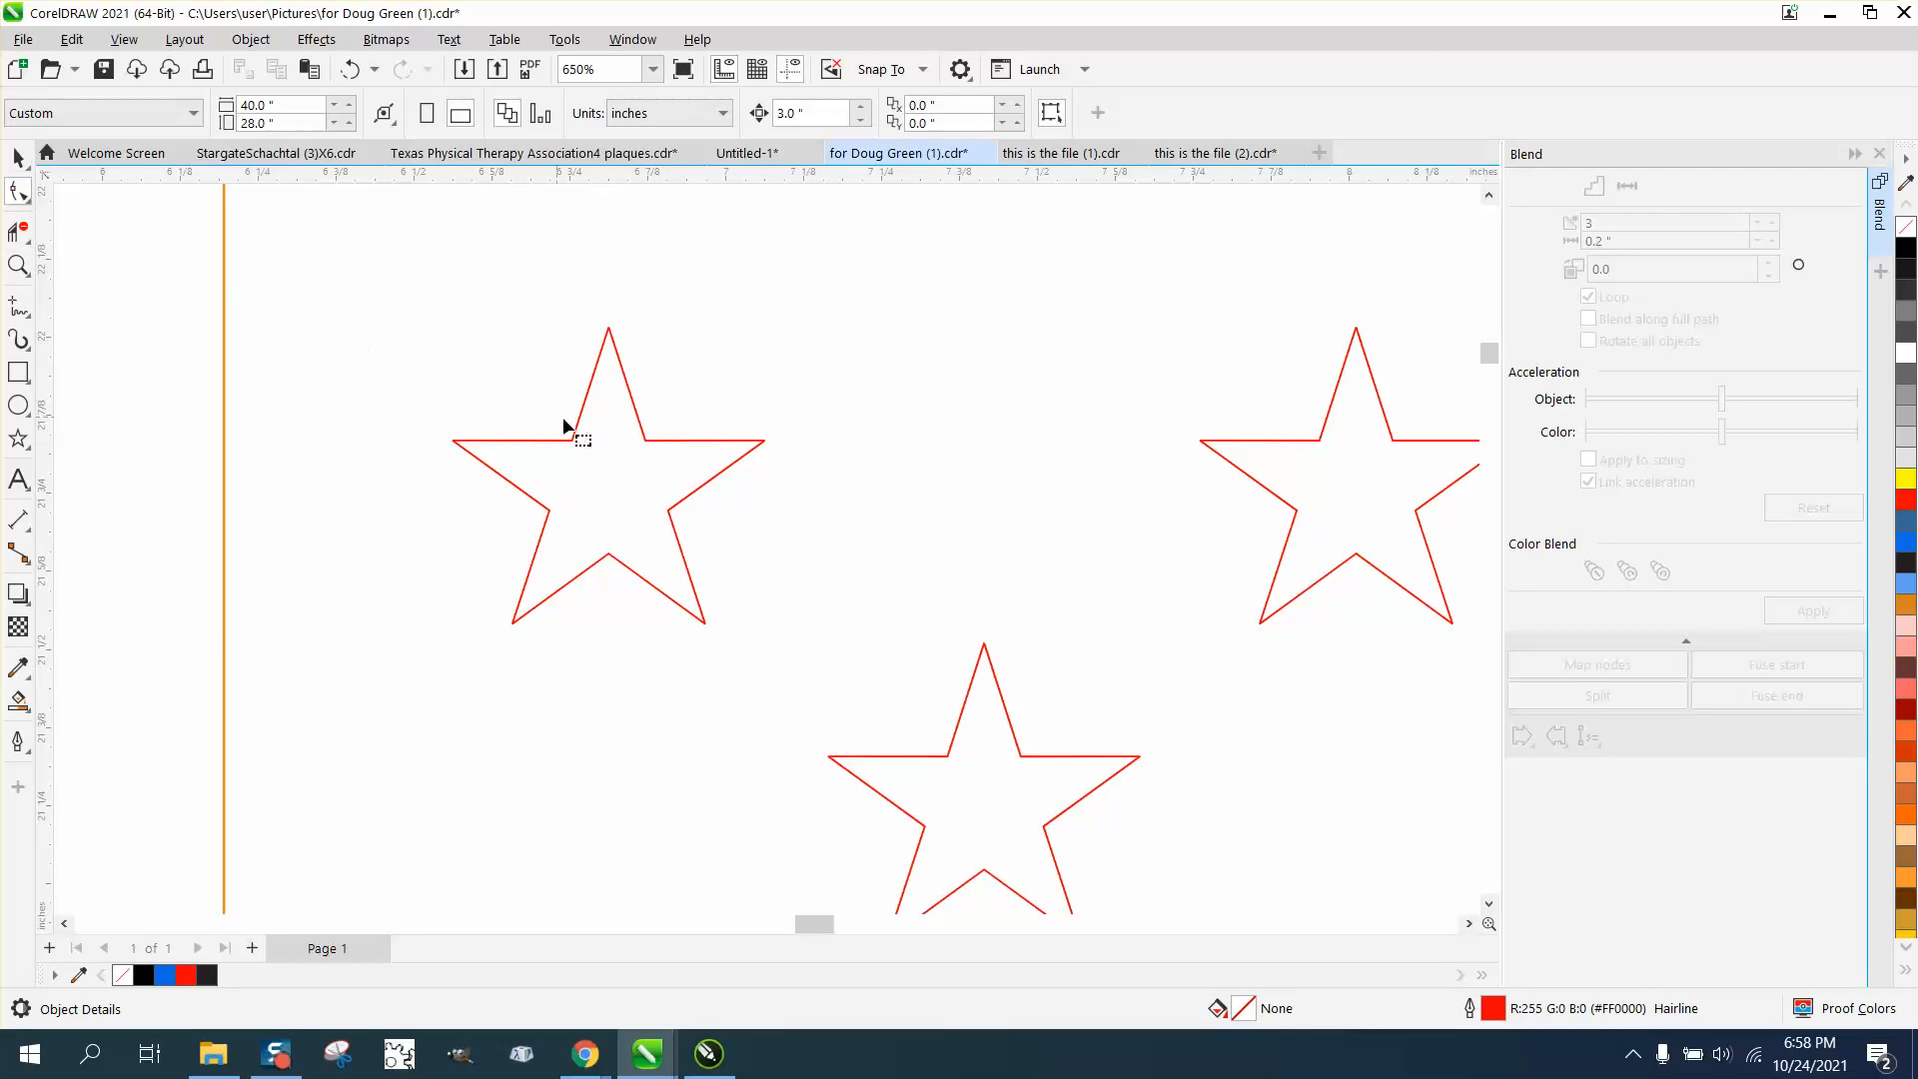
left_click(650, 441)
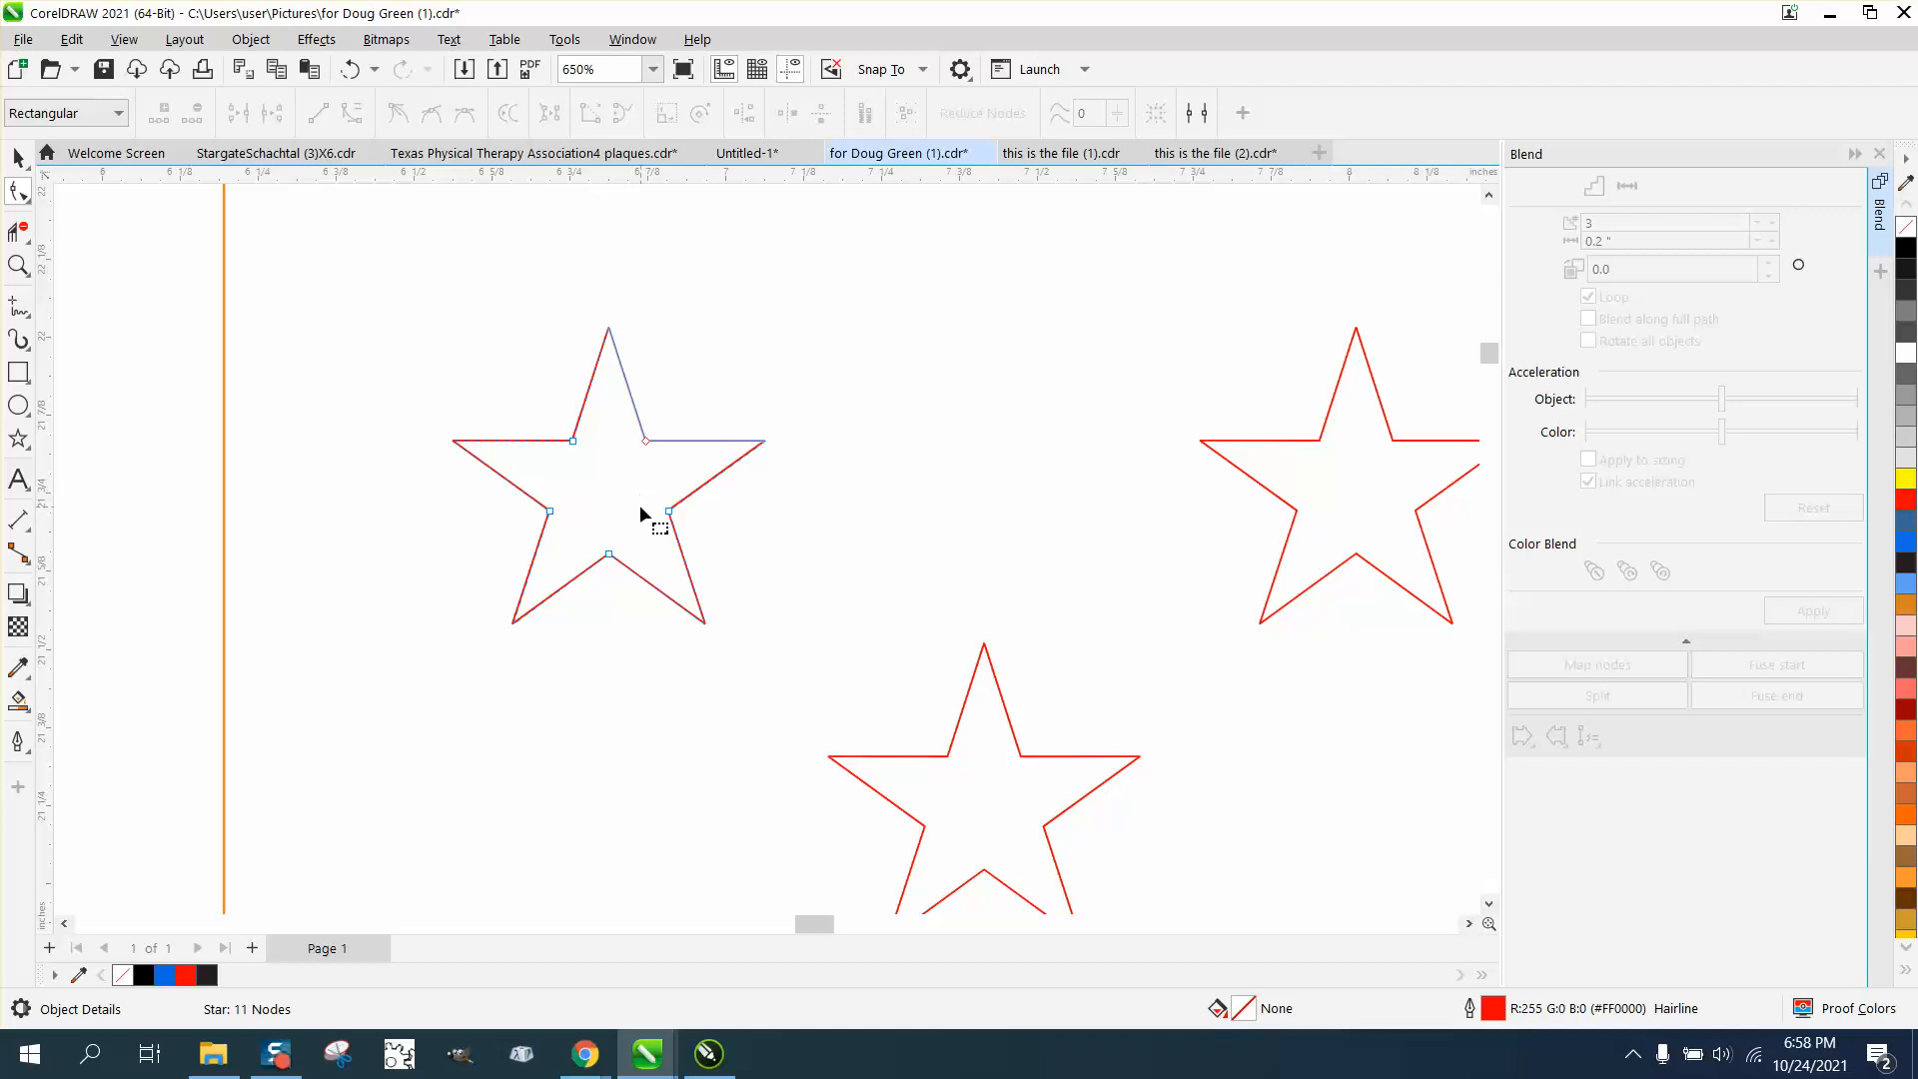
left_click(24, 161)
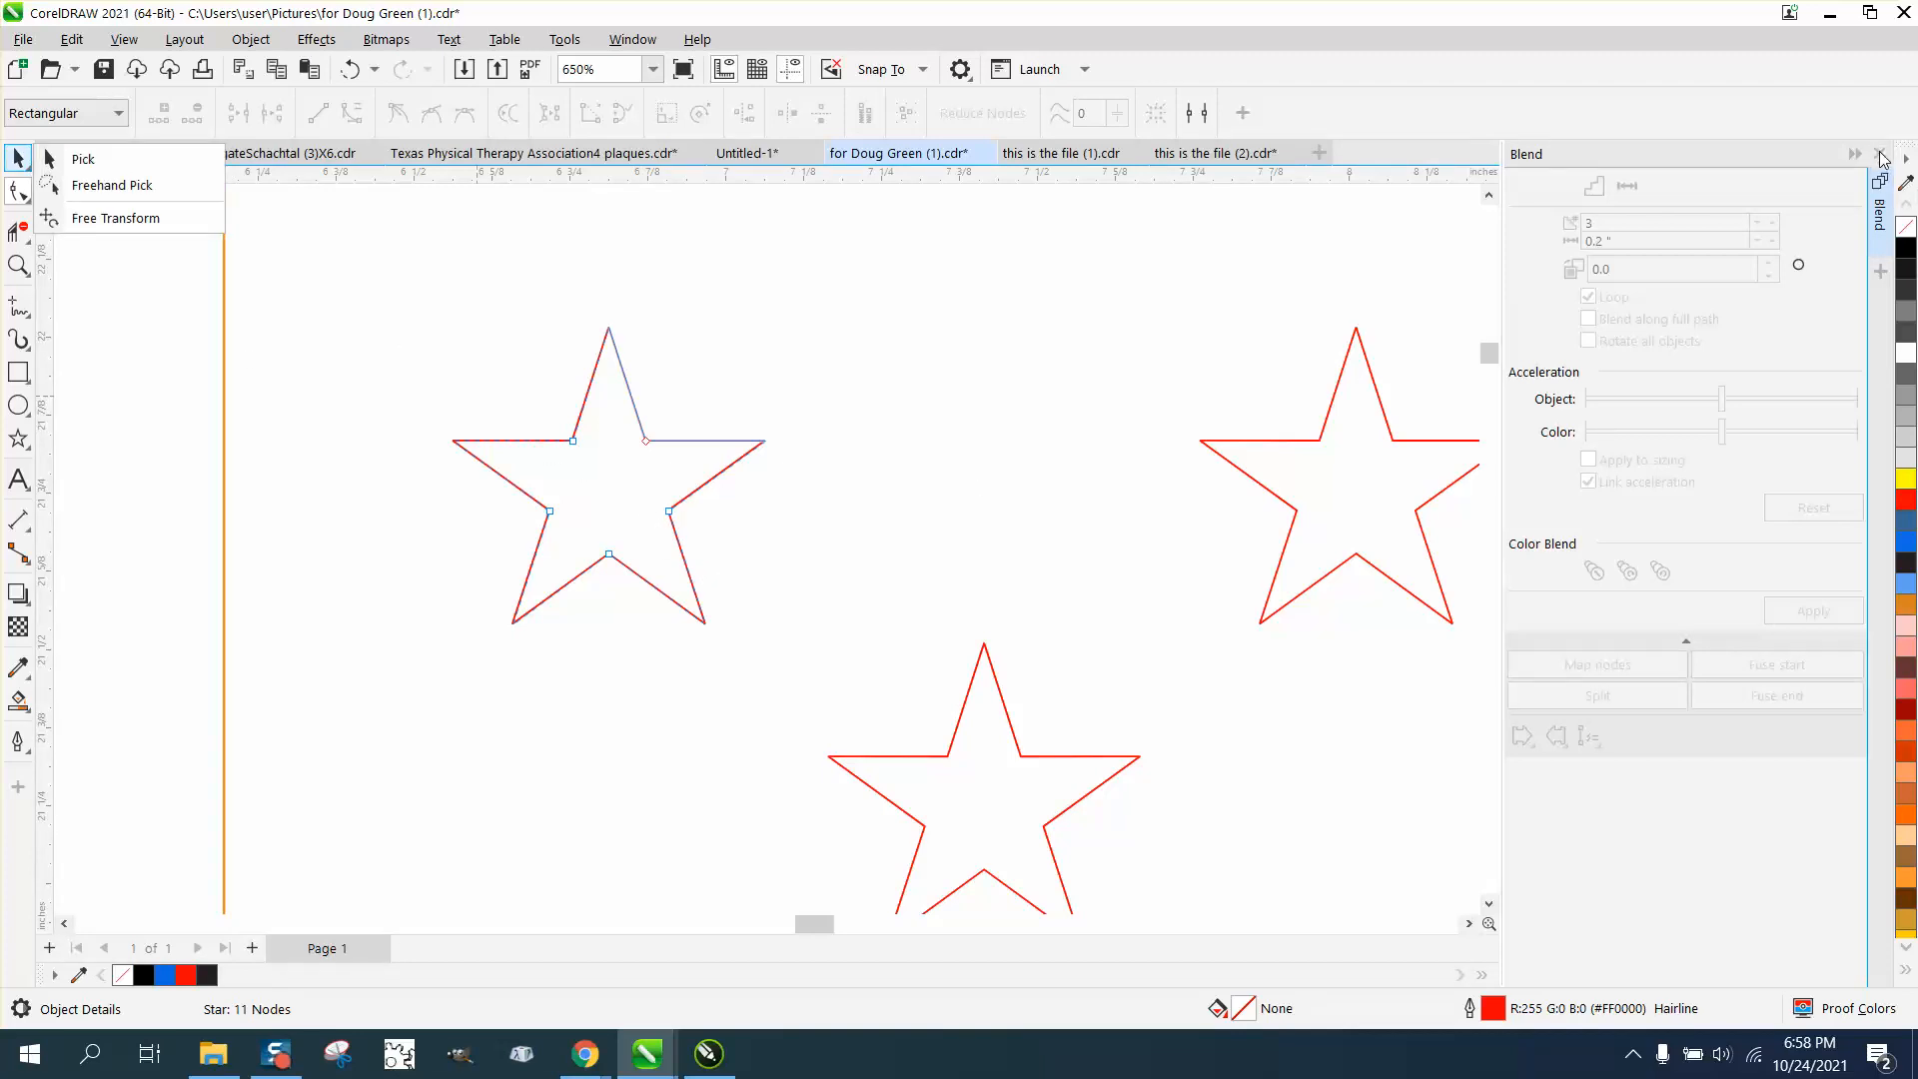
Close the Blend docker and return to object selection with the whole star field in view.
left_click(1881, 155)
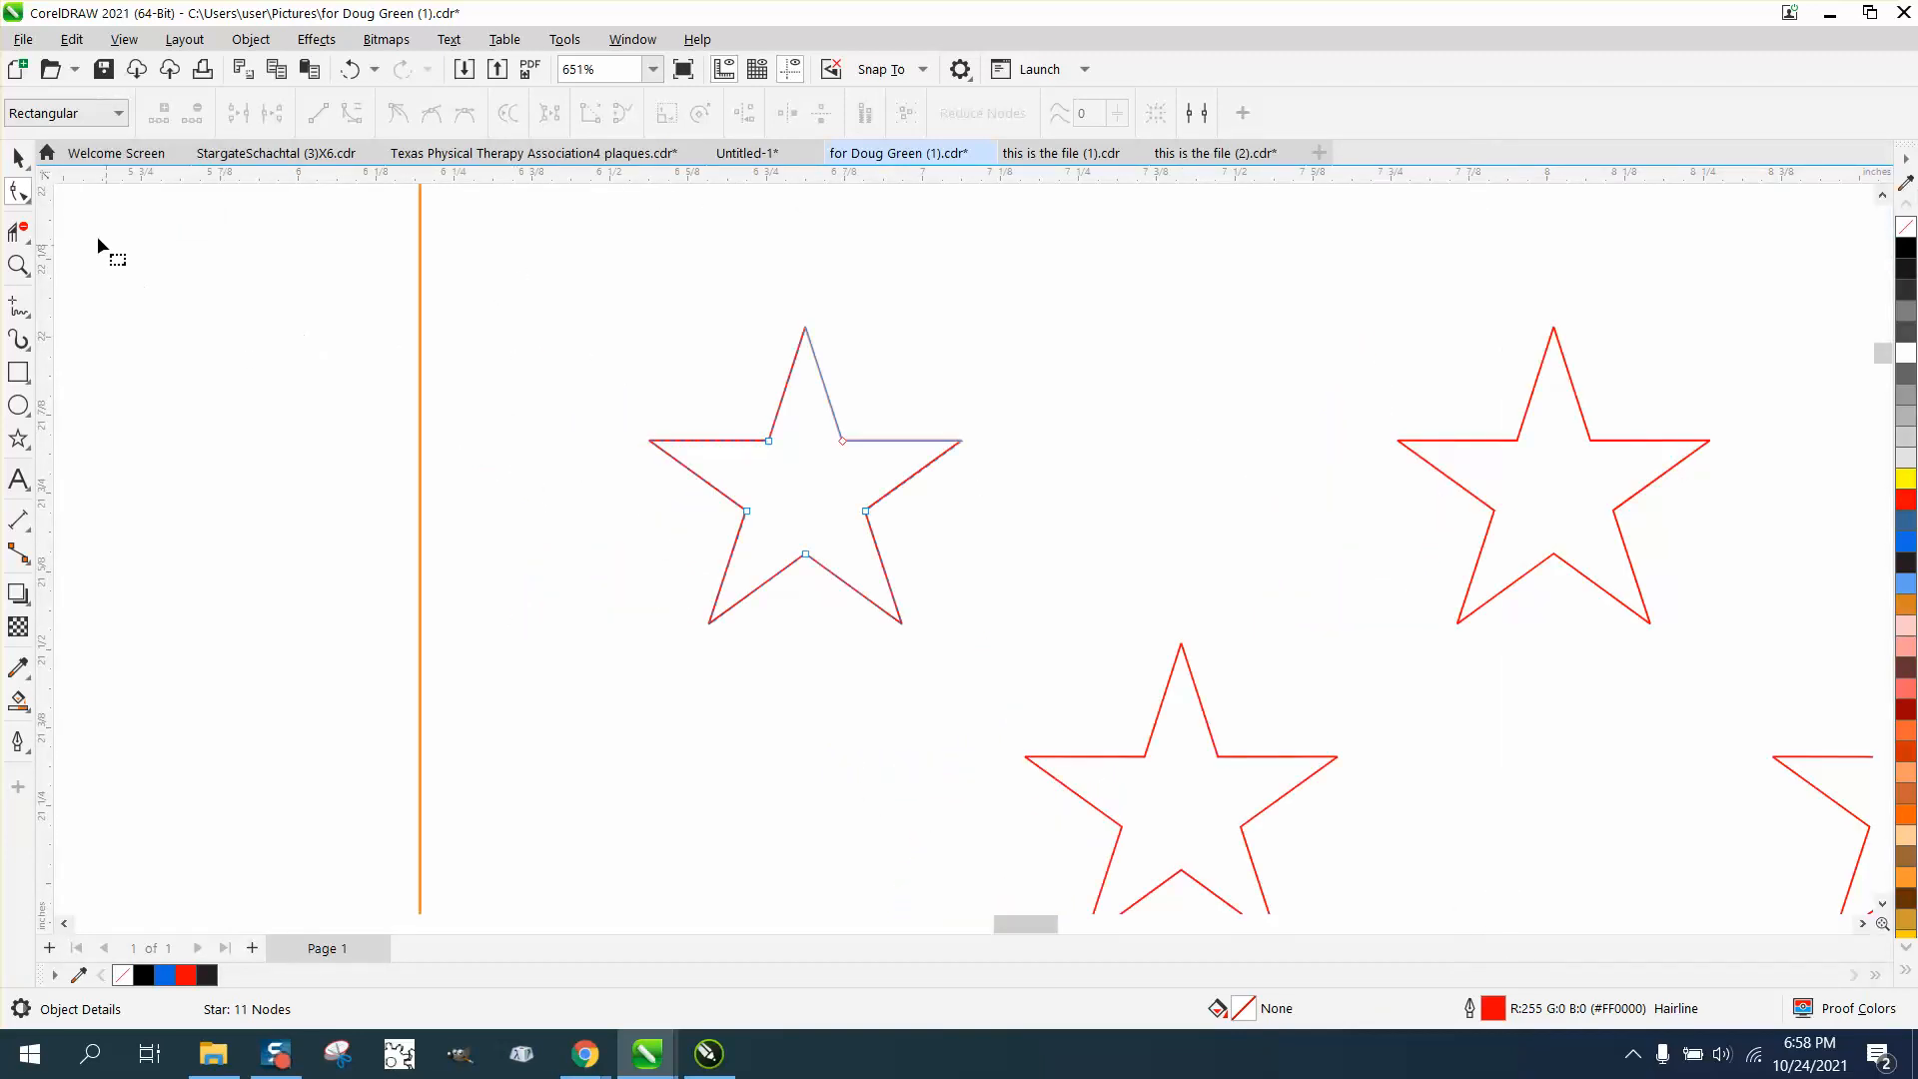
left_click(23, 168)
scroll(194, 298, "down", 9)
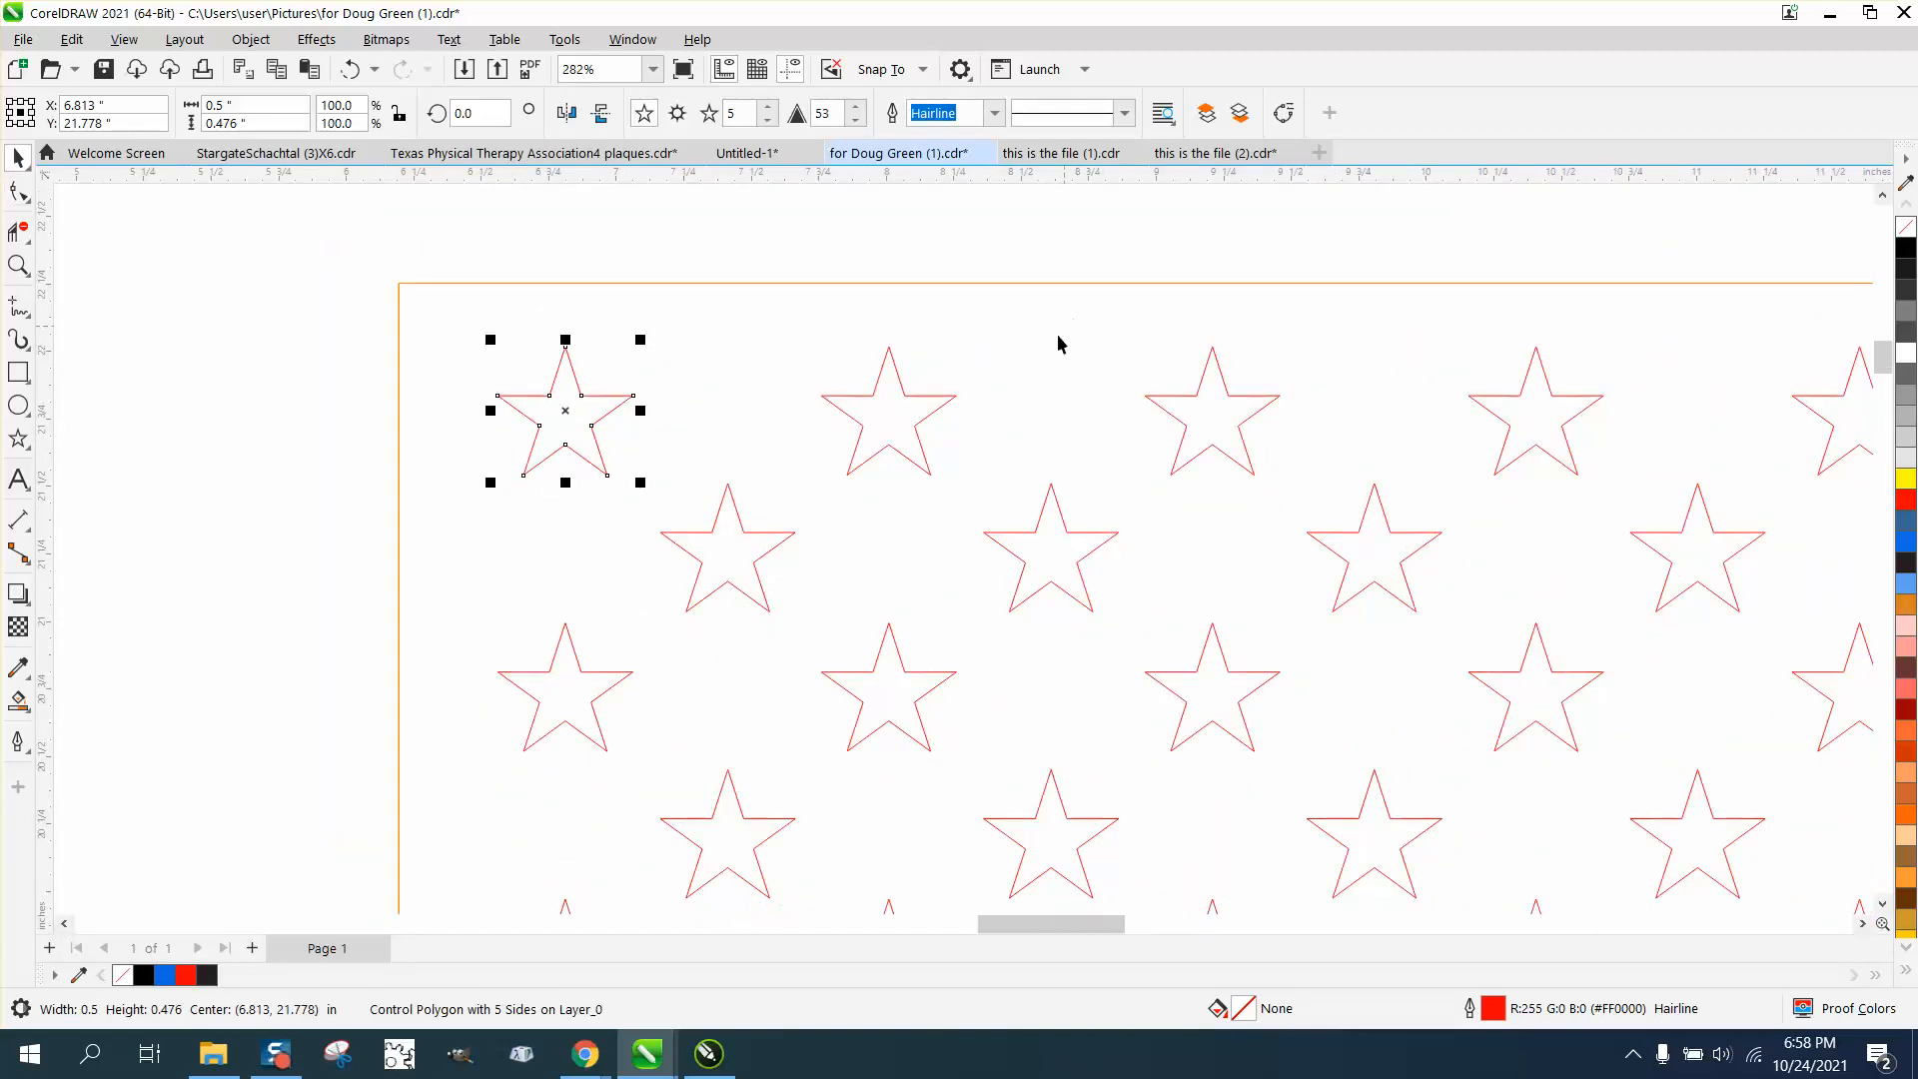
scroll(902, 323, "down", 1)
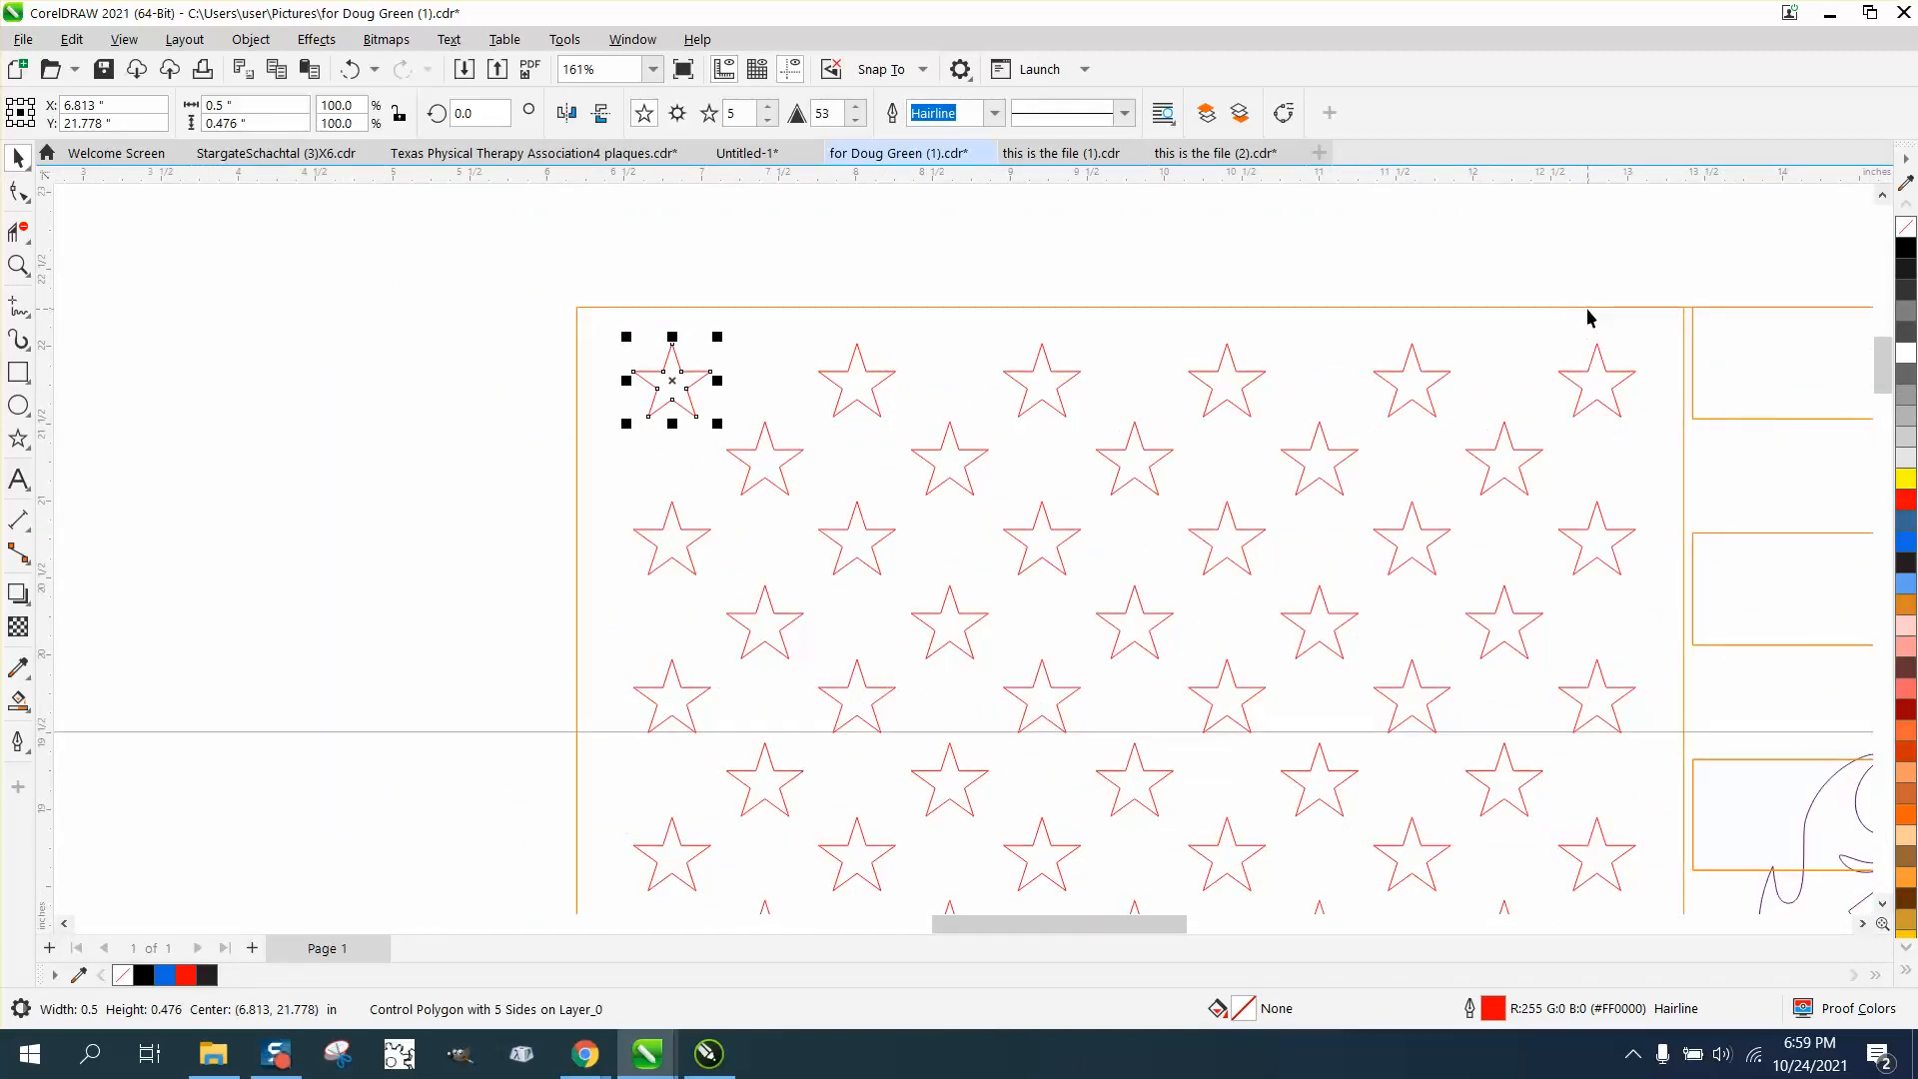
Move the orange stripe outline curve out of the upper flag to inspect its shape, and undo the move.
left_click(1655, 308)
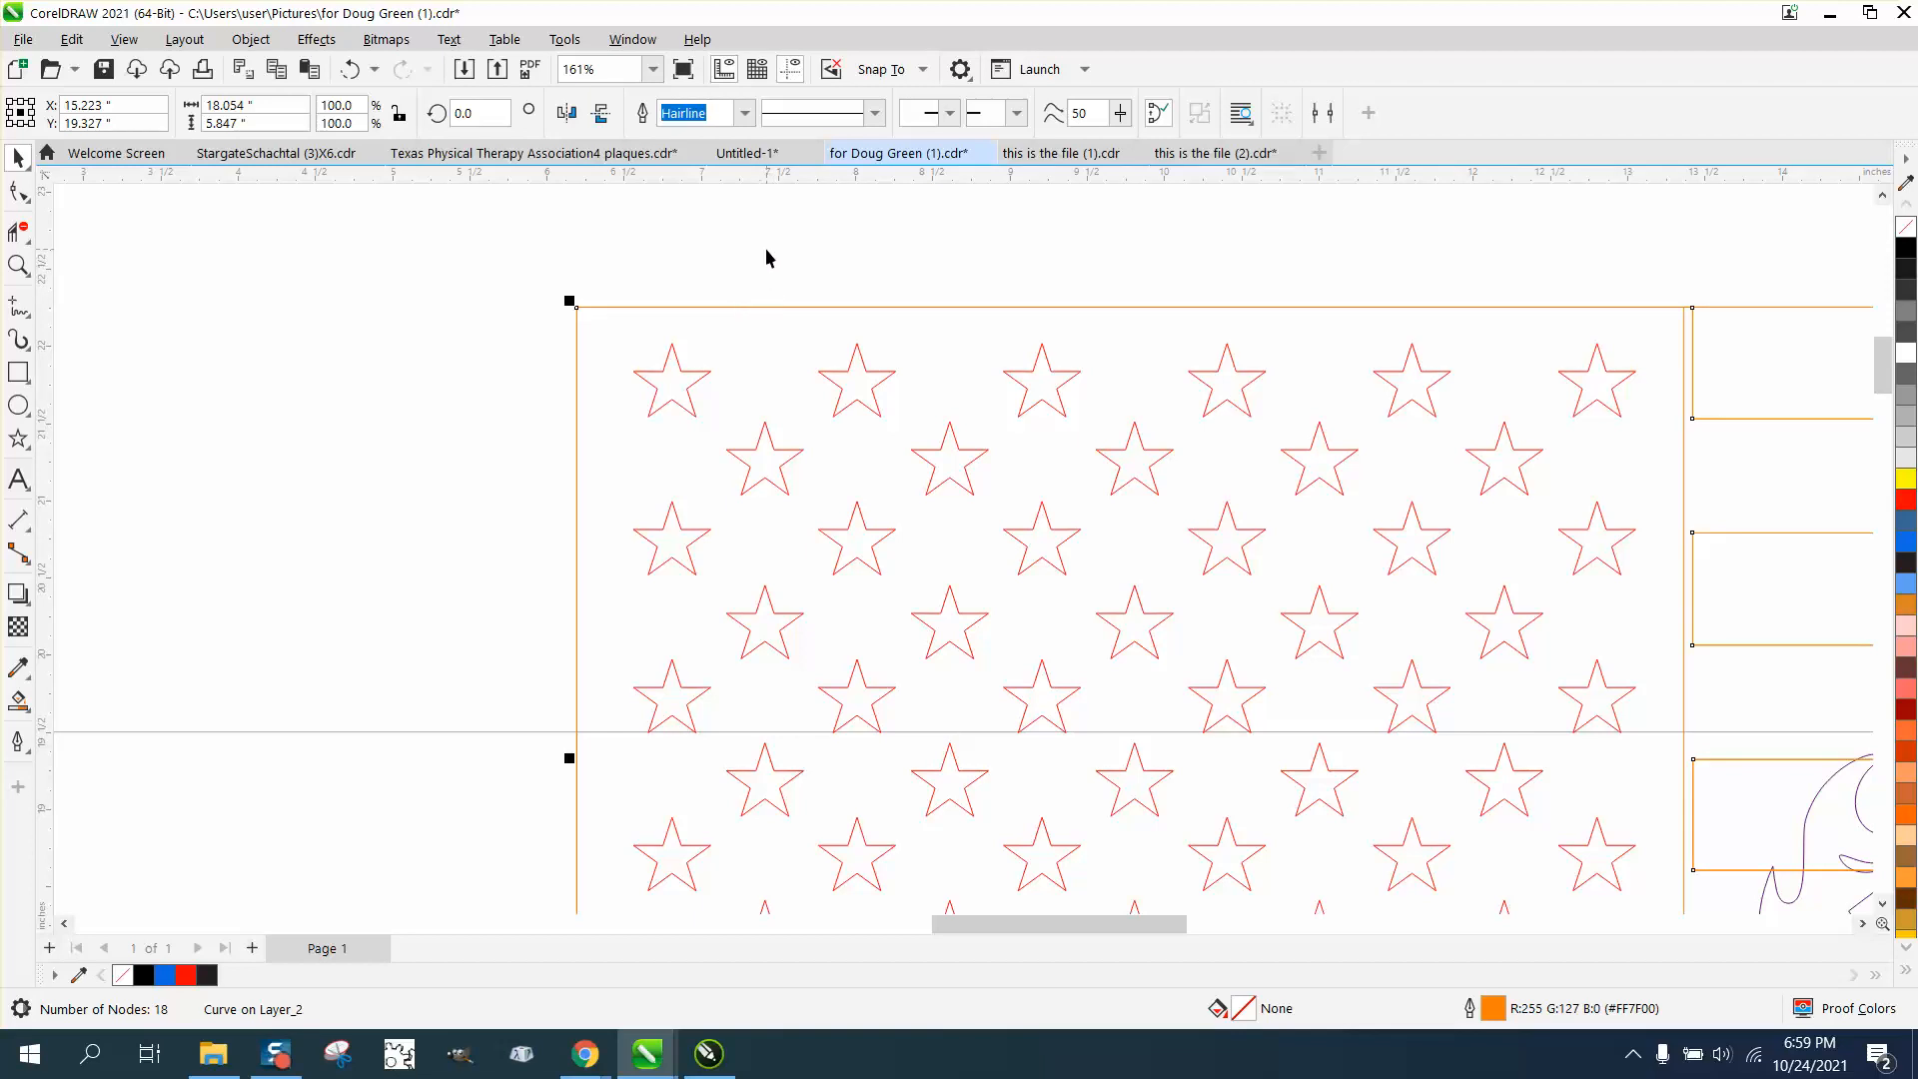
scroll(759, 257, "down", 2)
scroll(989, 295, "down", 1)
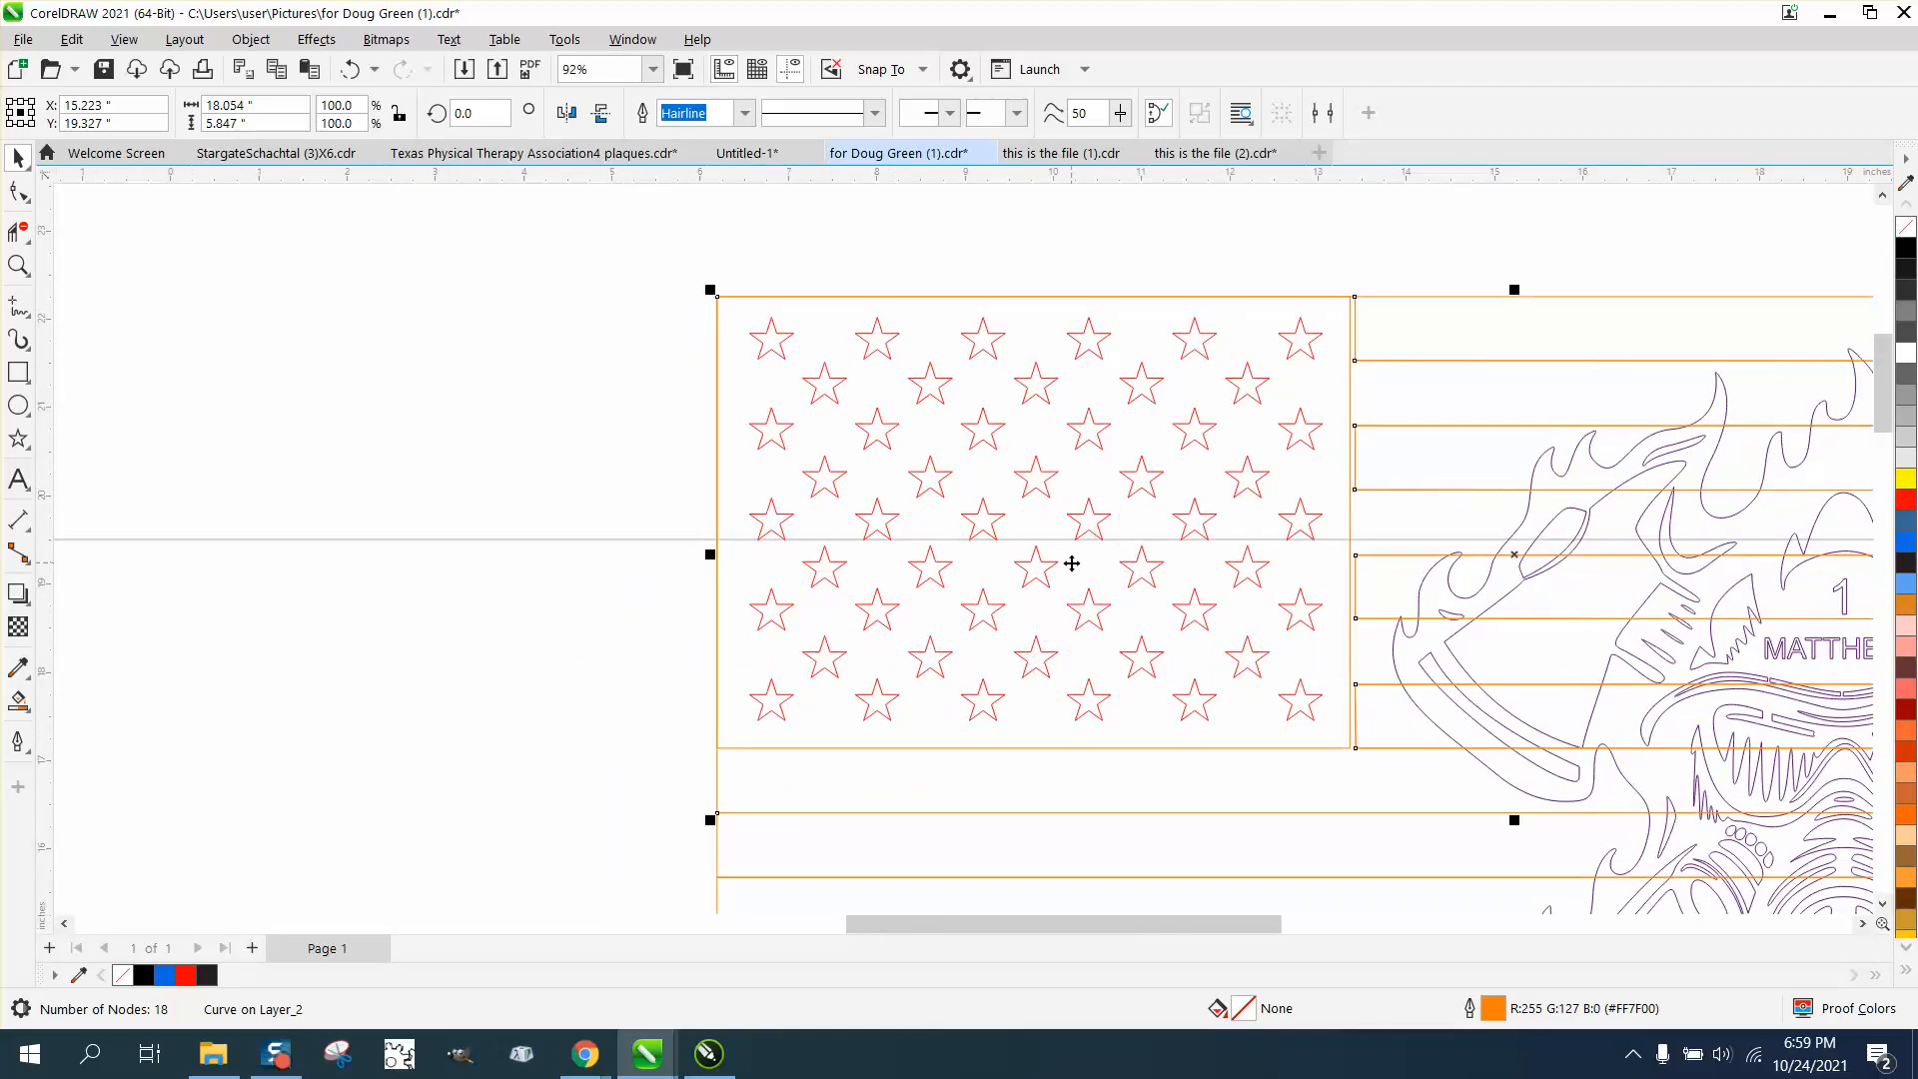
scroll(1070, 518, "down", 2)
scroll(1079, 490, "down", 2)
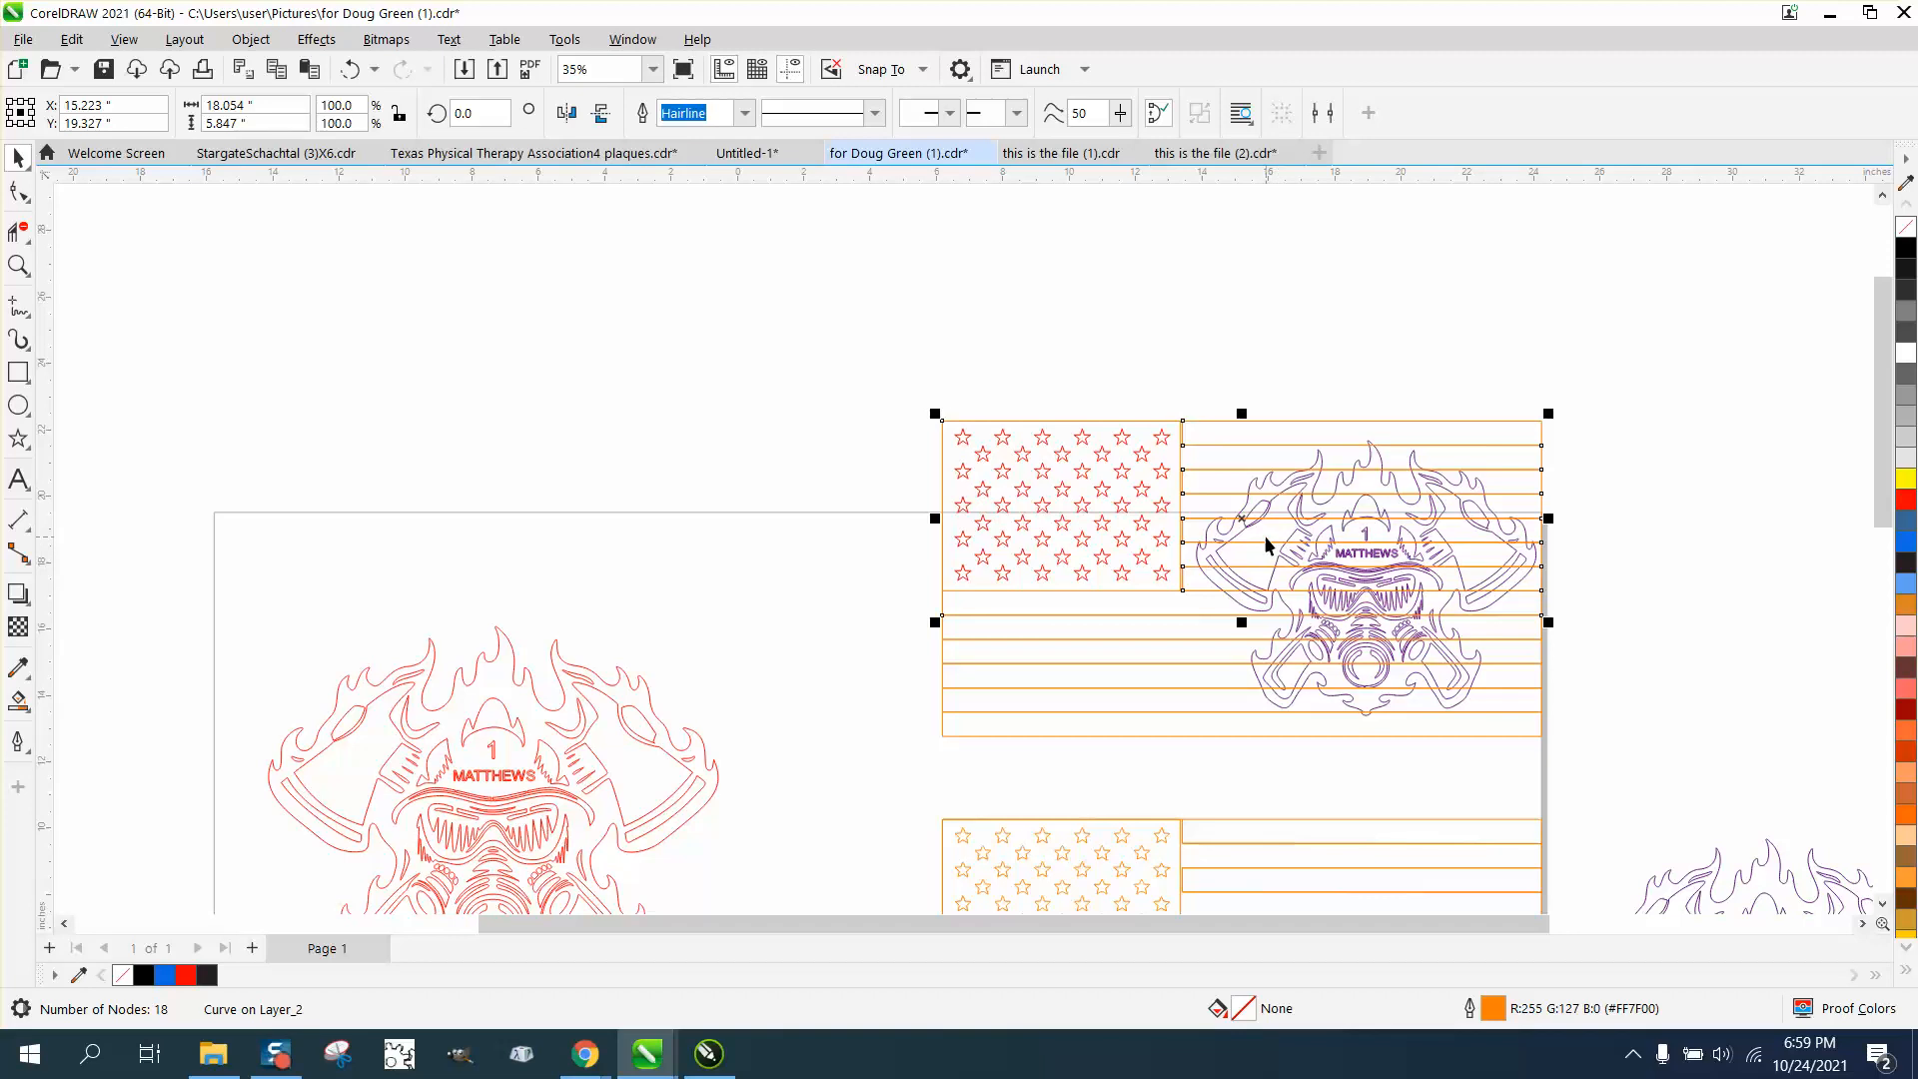
left_click_drag(1244, 513, 626, 378)
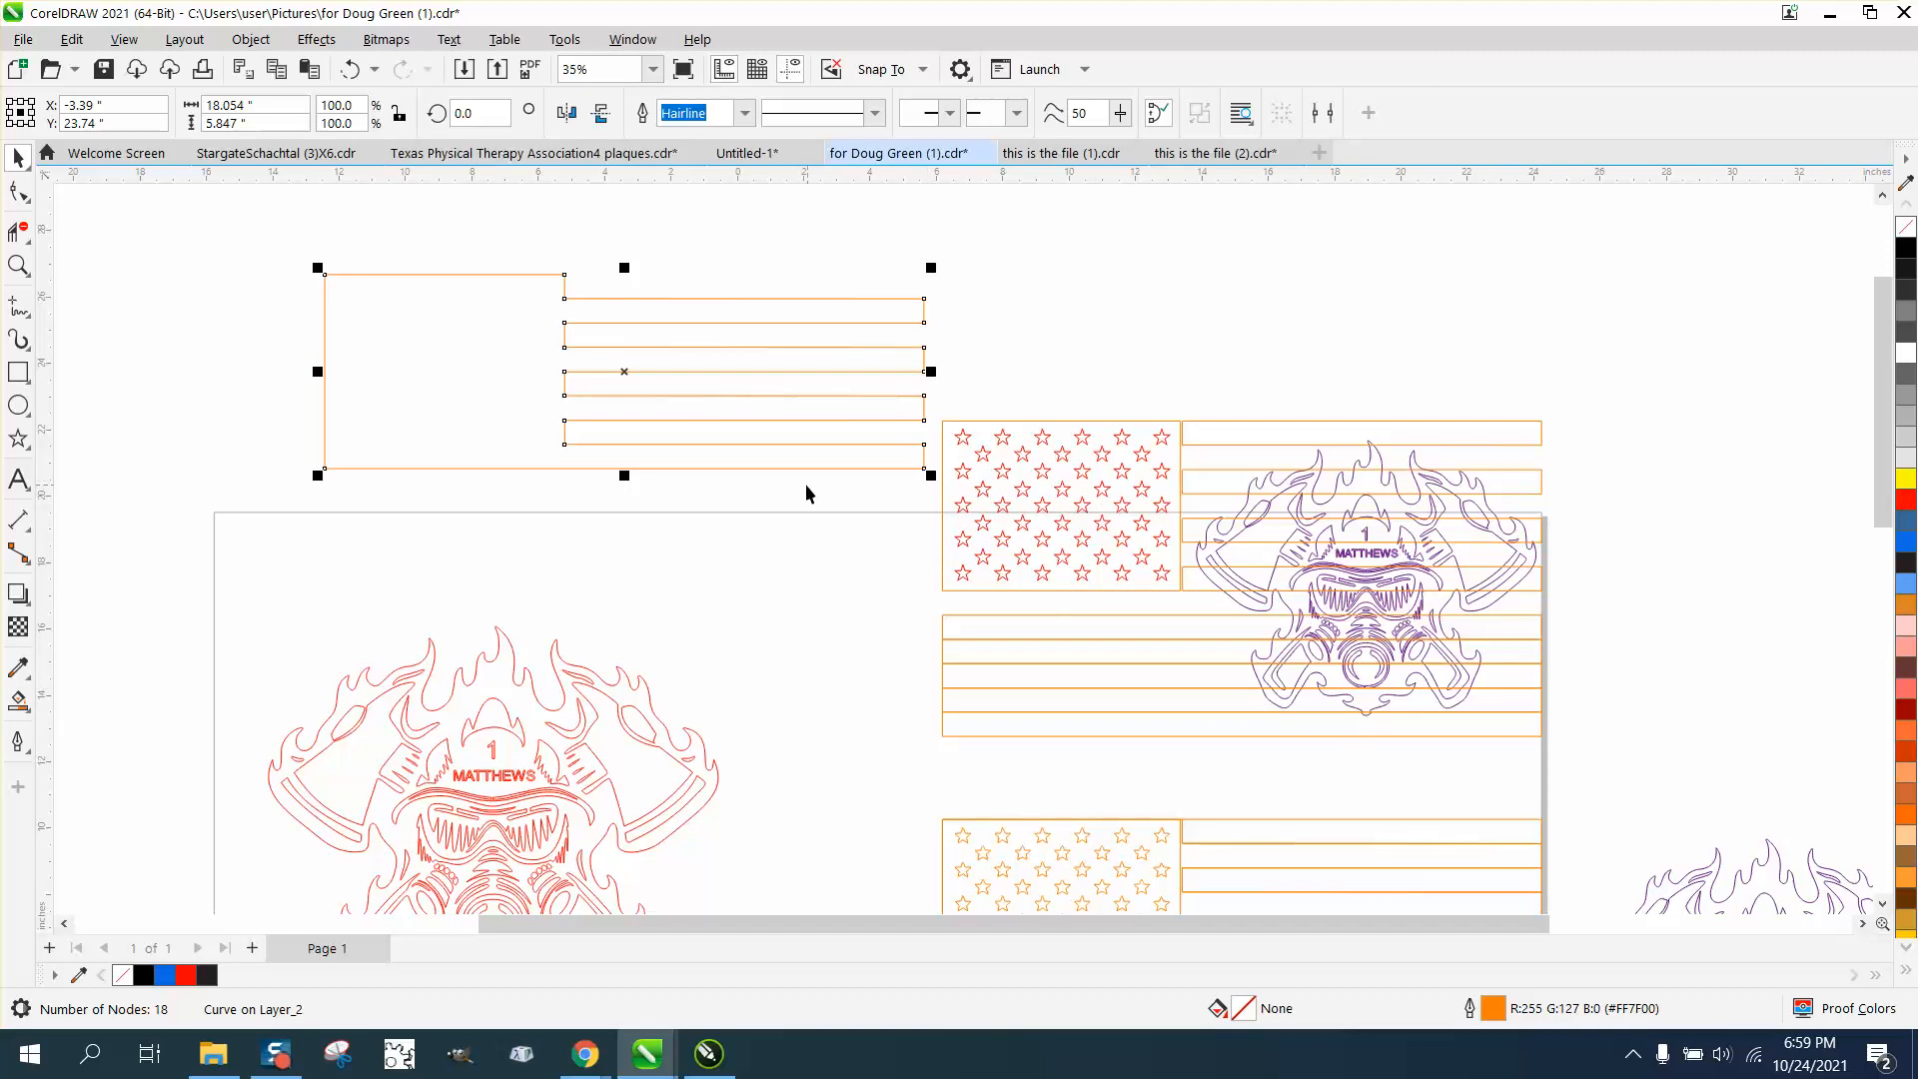
left_click(349, 69)
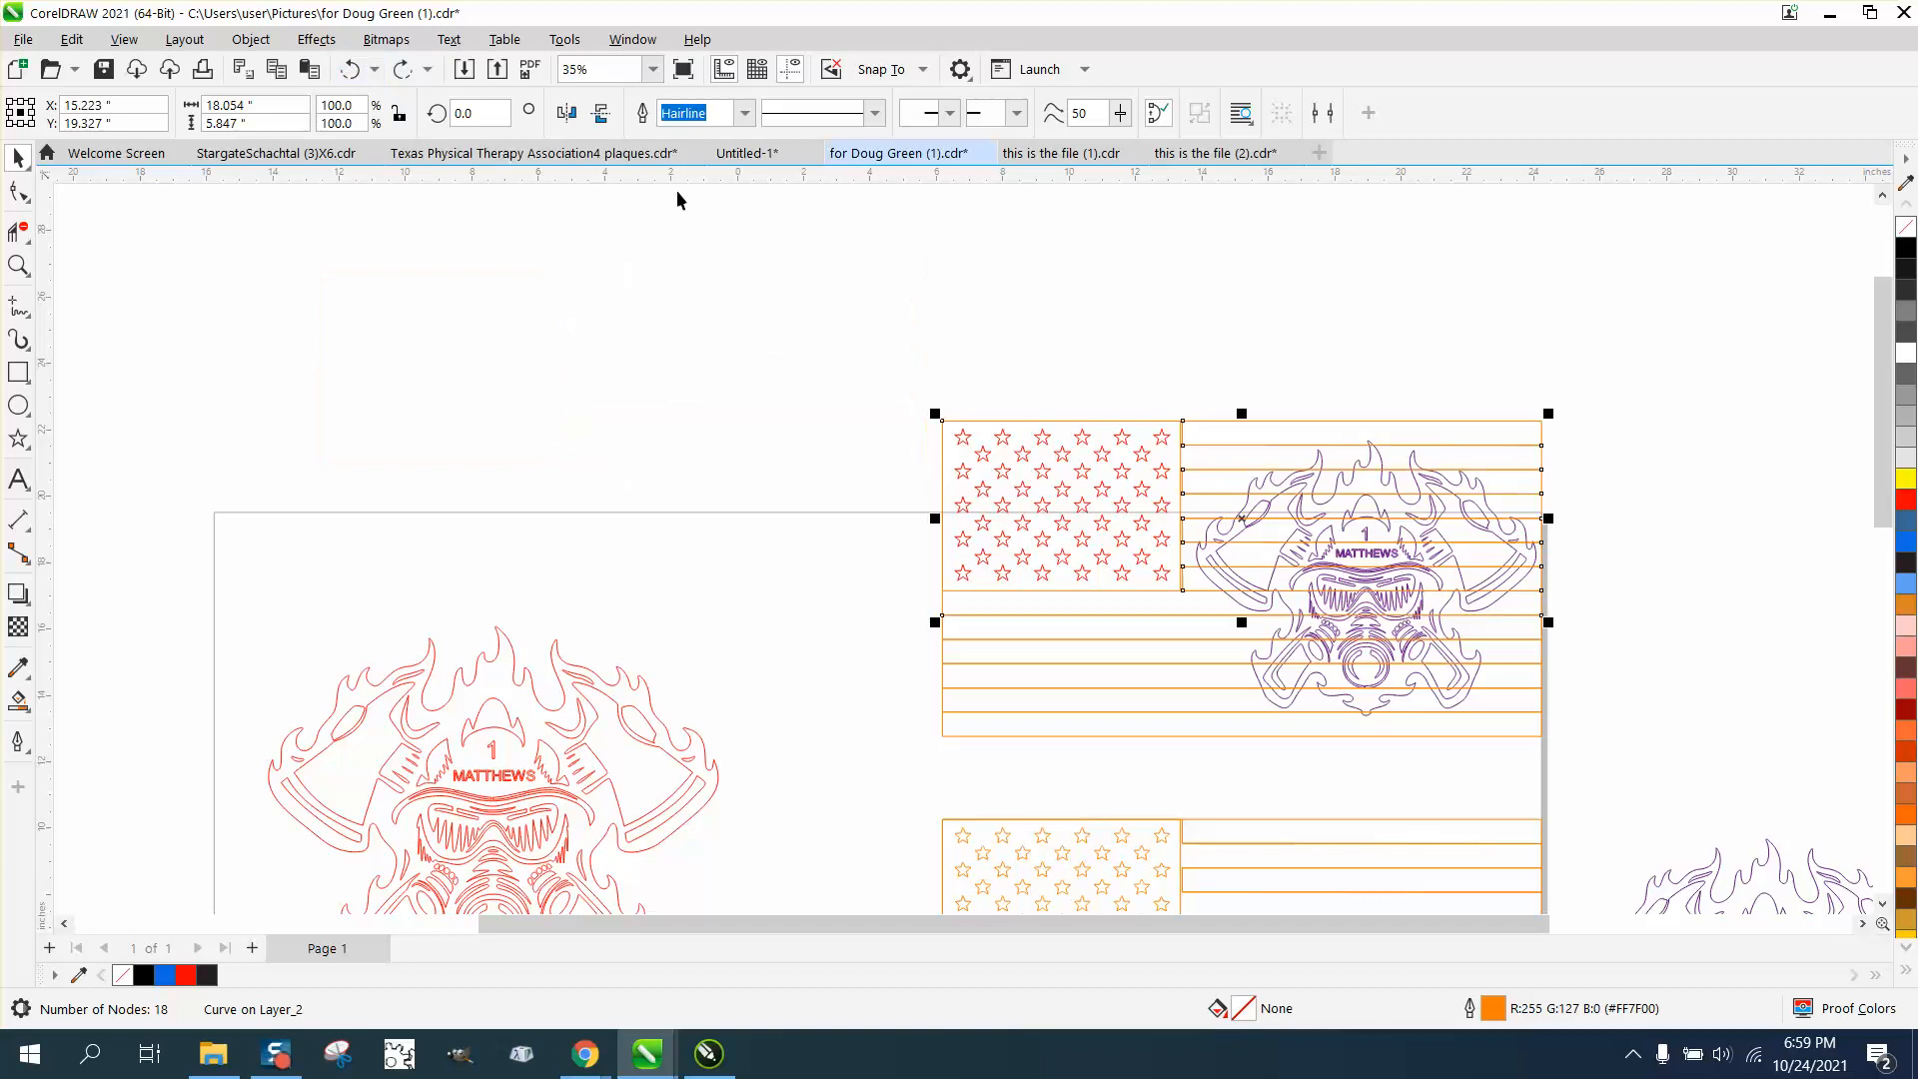
Examine the whole upper flag with its stars, stripes and overlapping firefighter emblem up close.
left_click(18, 265)
left_click_drag(925, 403, 1625, 765)
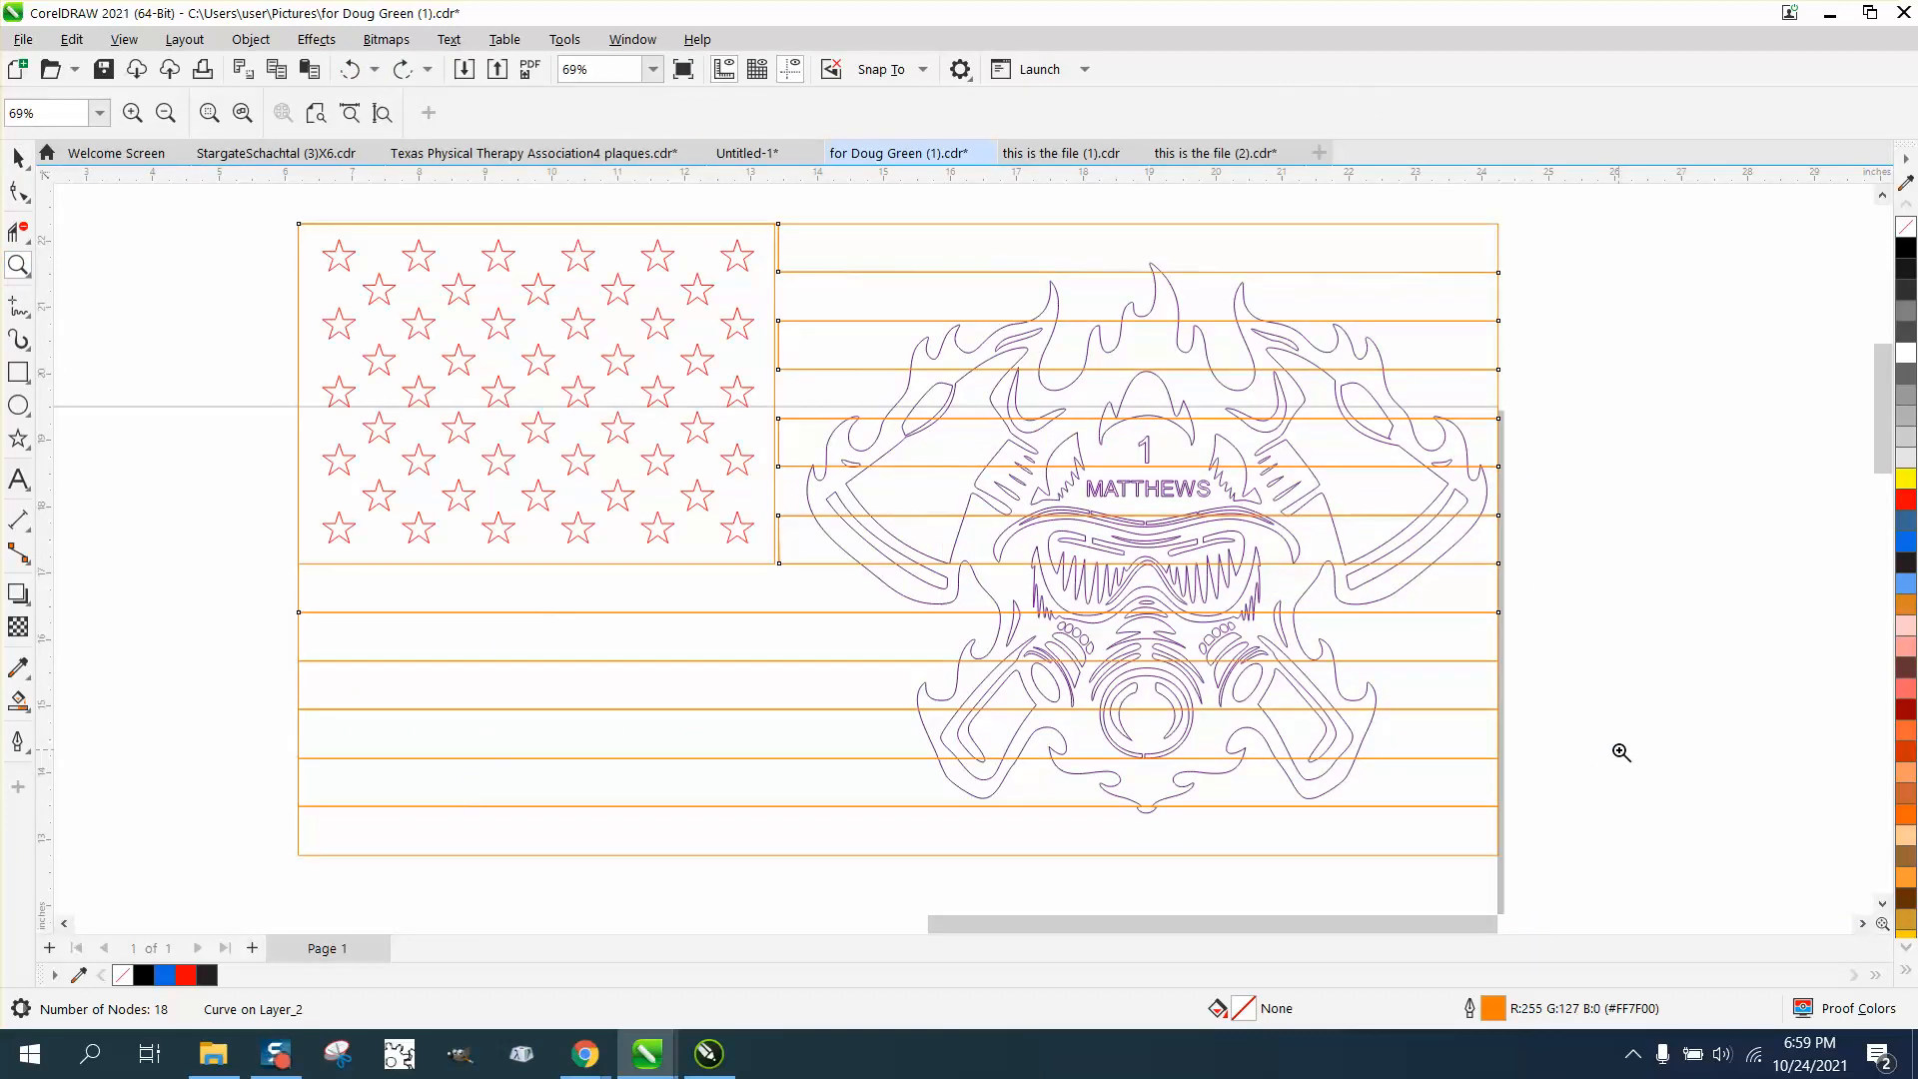